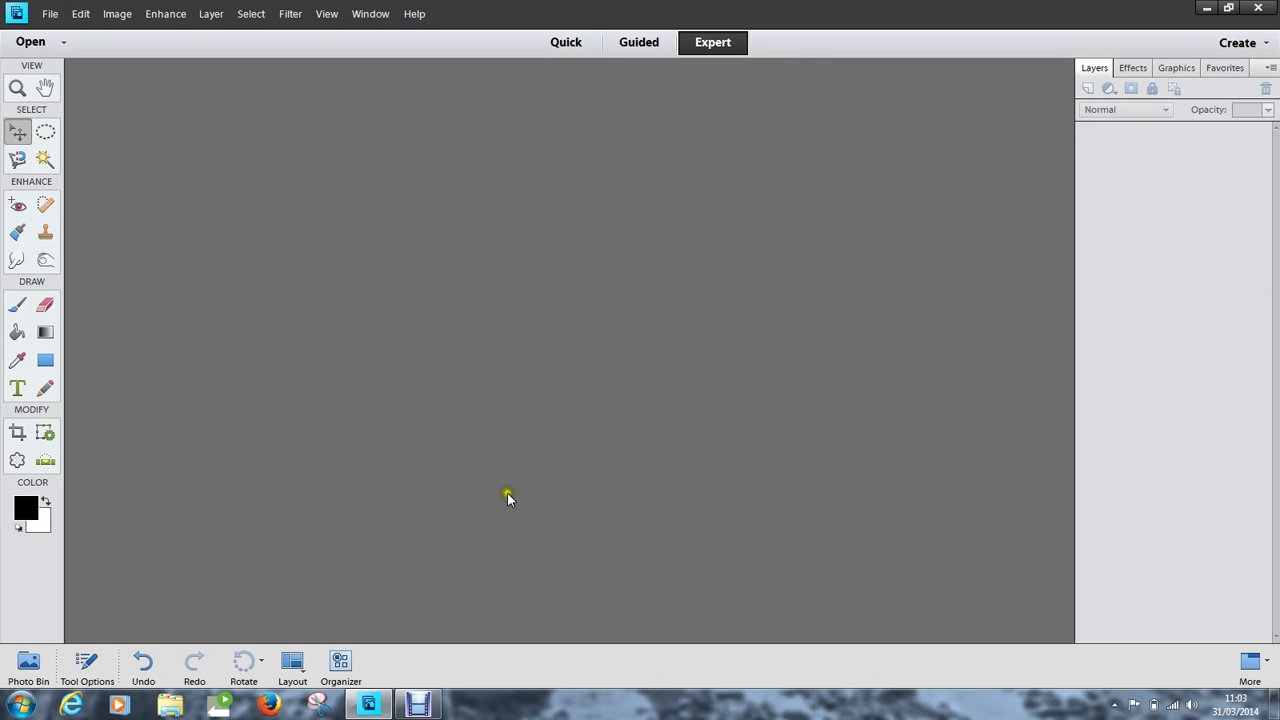
Open the Church photo and move its floating window toward the layers area to leave space beside it.
click(31, 43)
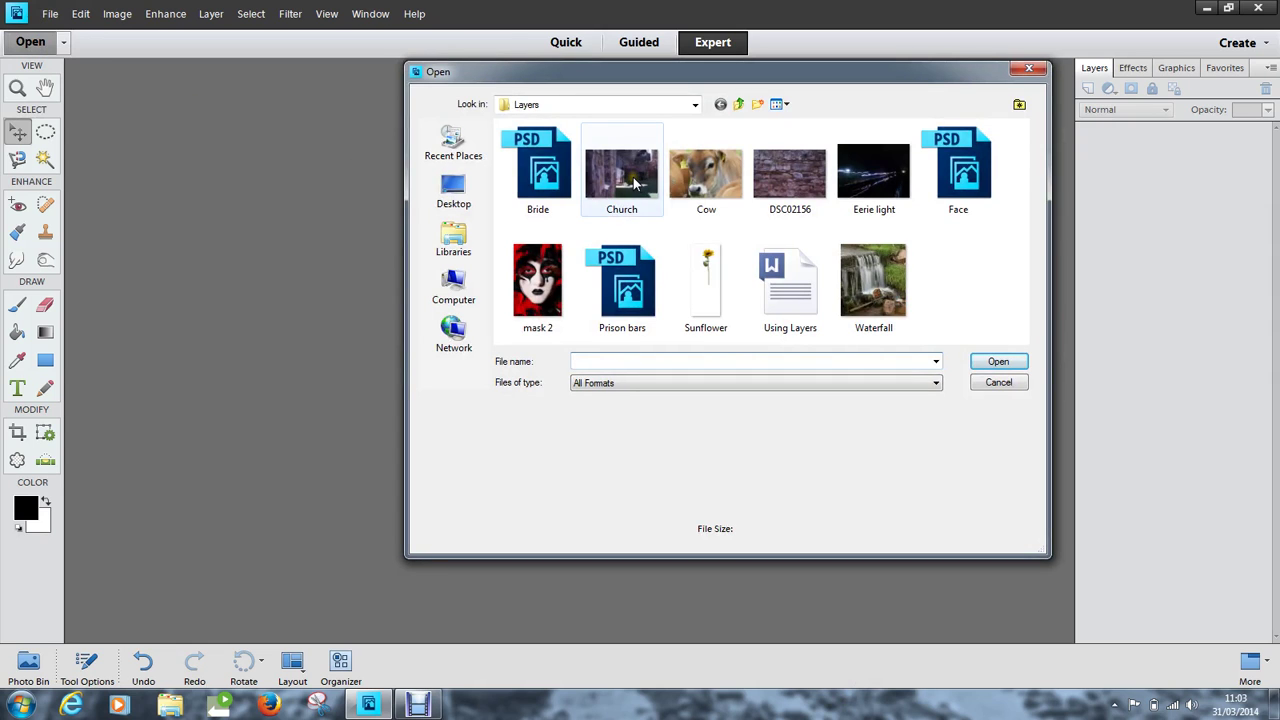
double_click(633, 181)
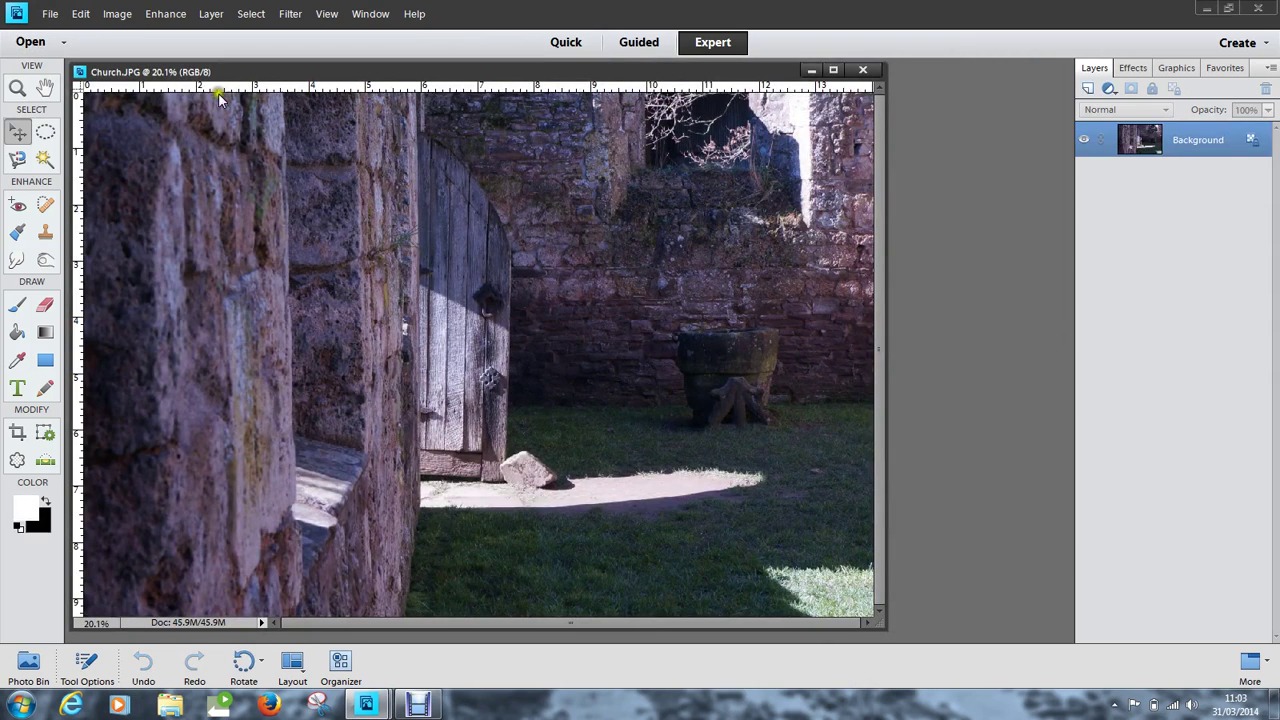
click(338, 71)
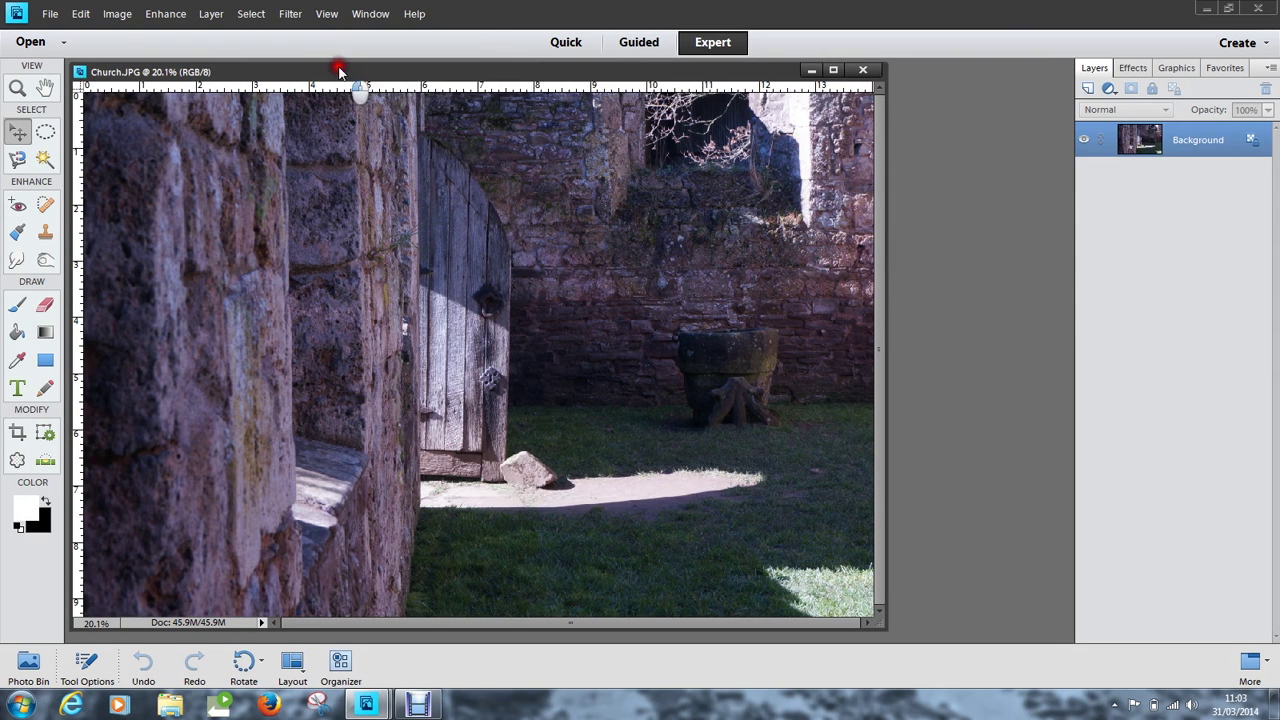
drag(338, 71, 493, 90)
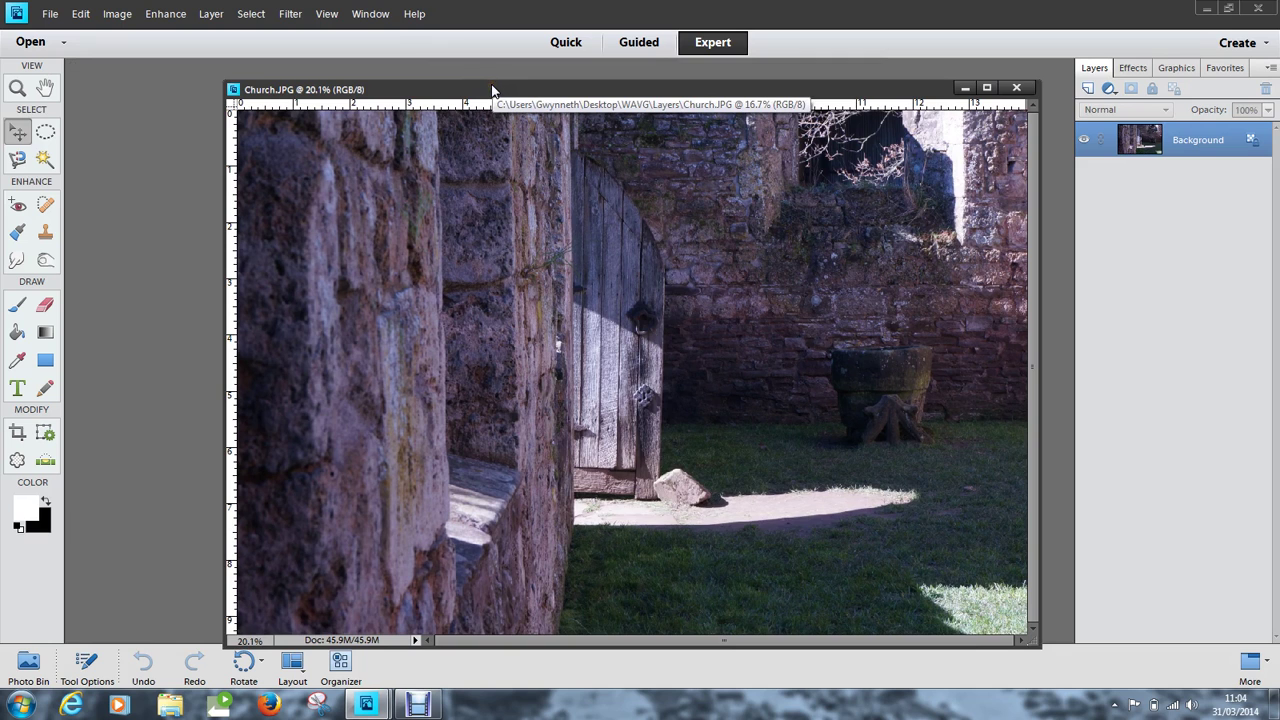
Open Bride.psd, copy the bride into the Church photo with the Move tool, and close the Bride file.
click(31, 43)
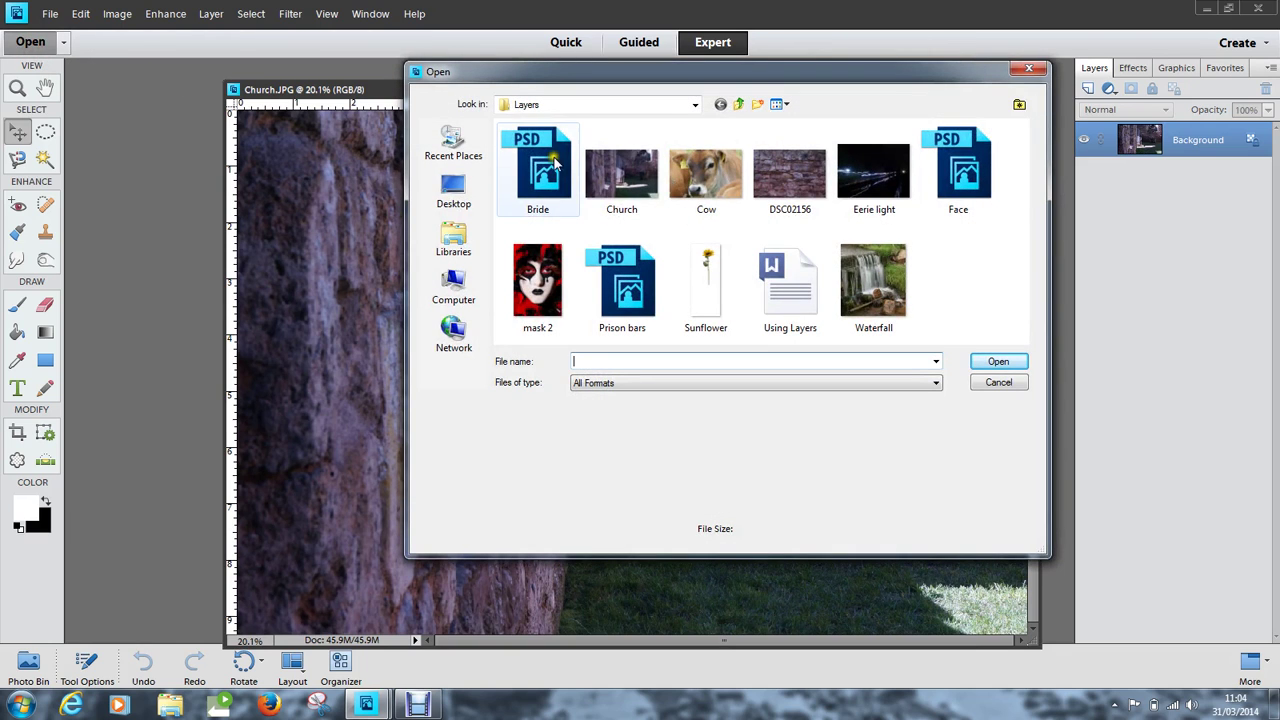
double_click(548, 168)
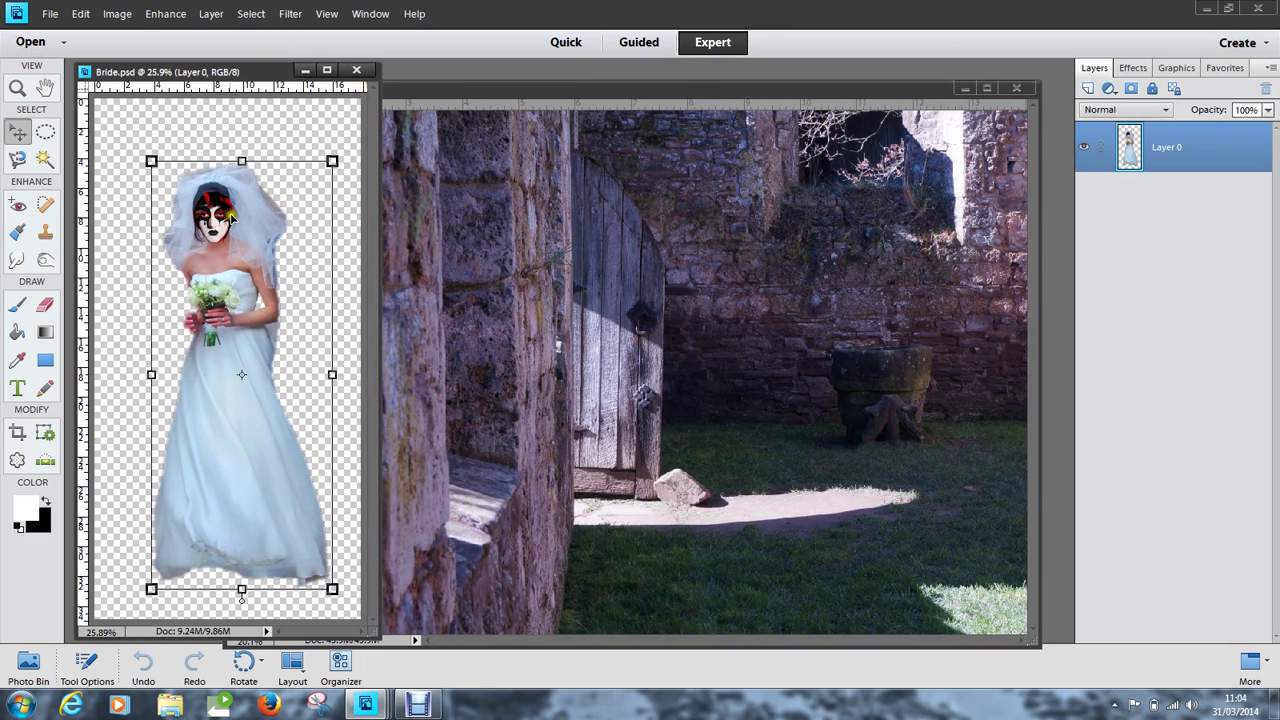
click(19, 139)
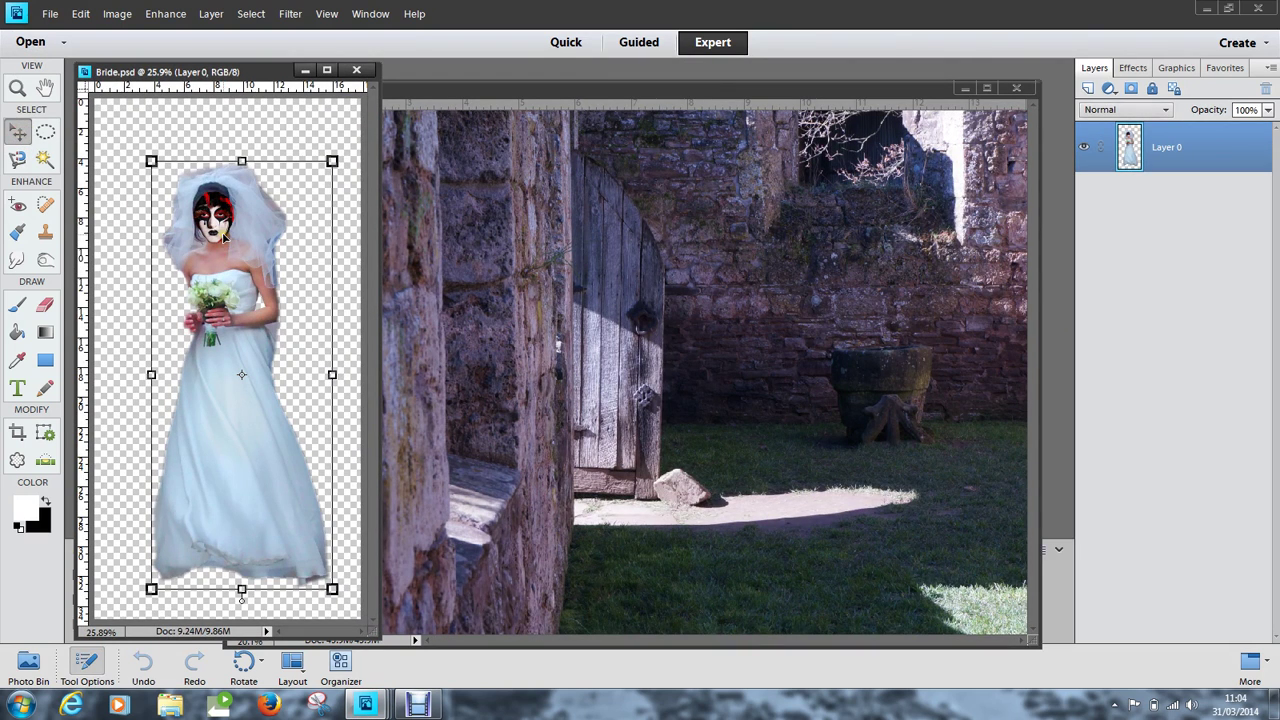
drag(224, 234, 612, 279)
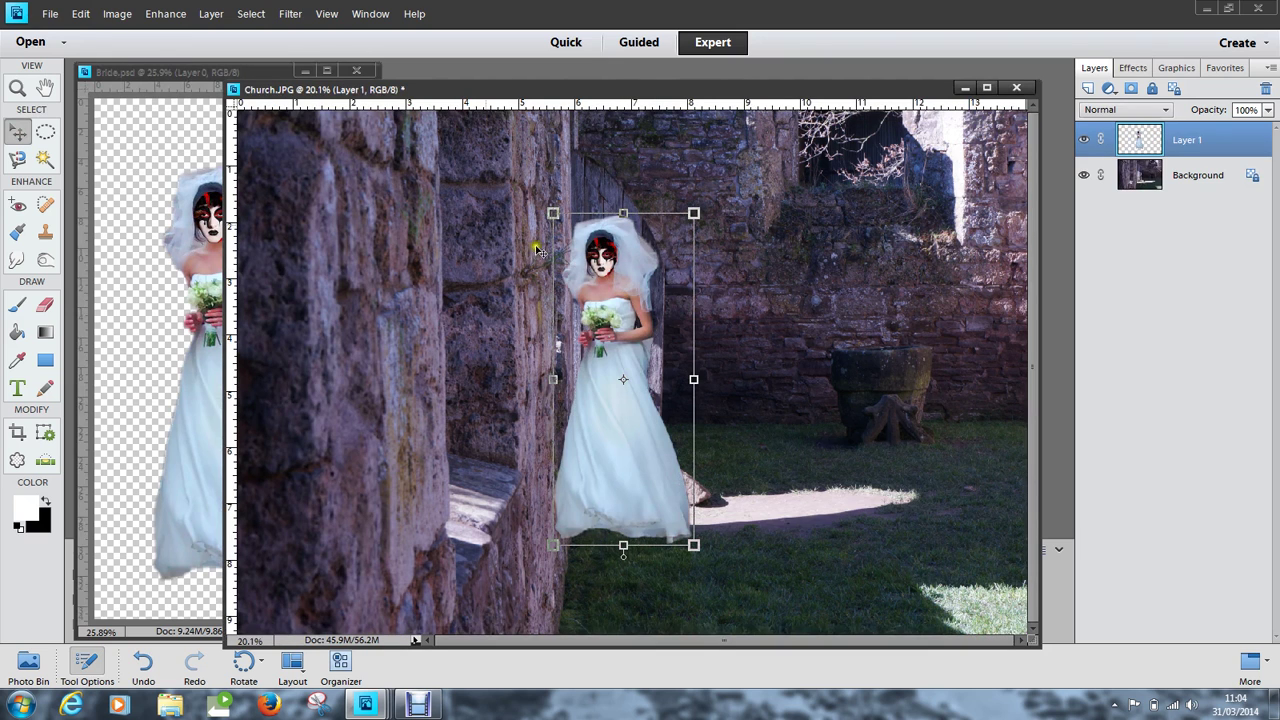
click(359, 72)
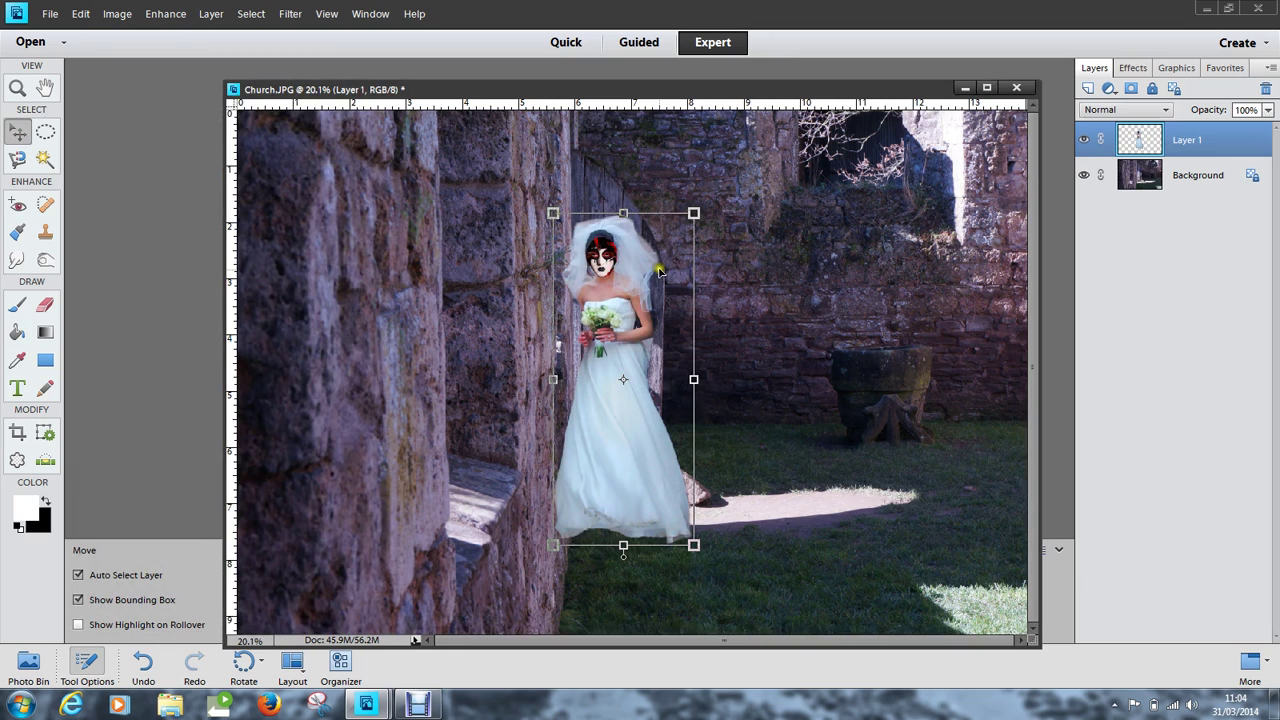
Move the bride beside the wooden door and flip her layer horizontally.
drag(612, 316, 710, 262)
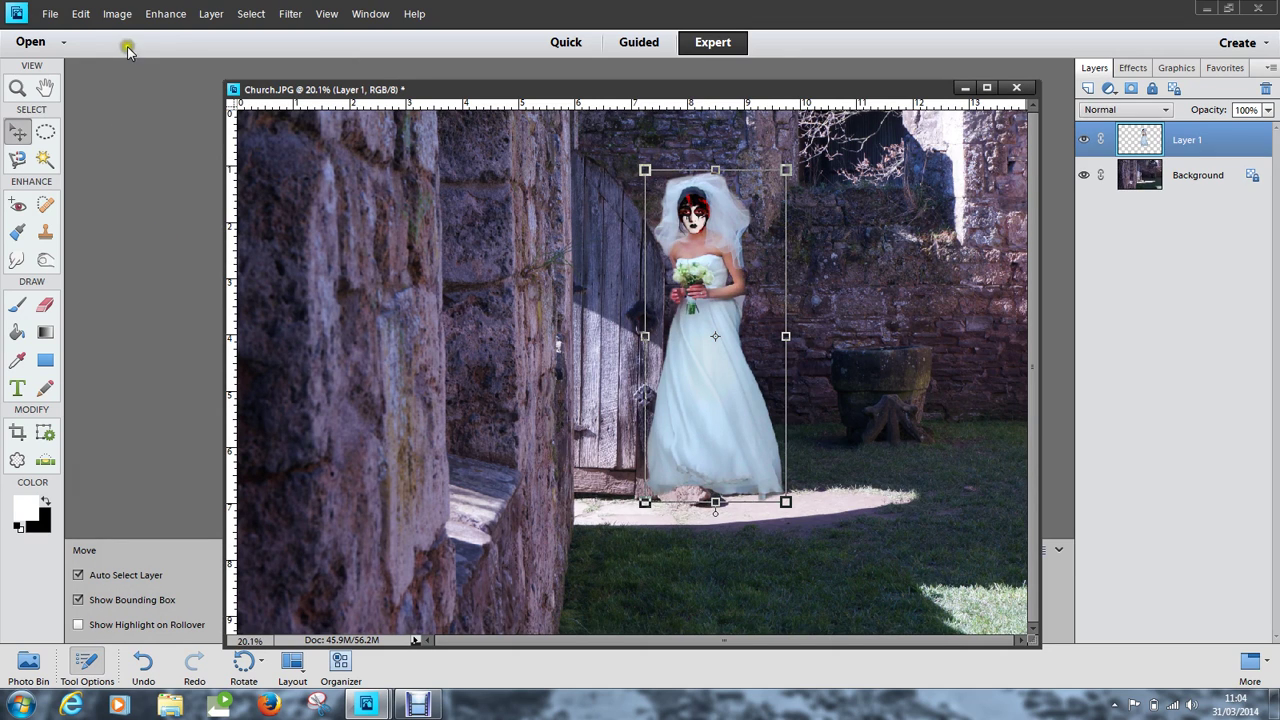
click(123, 16)
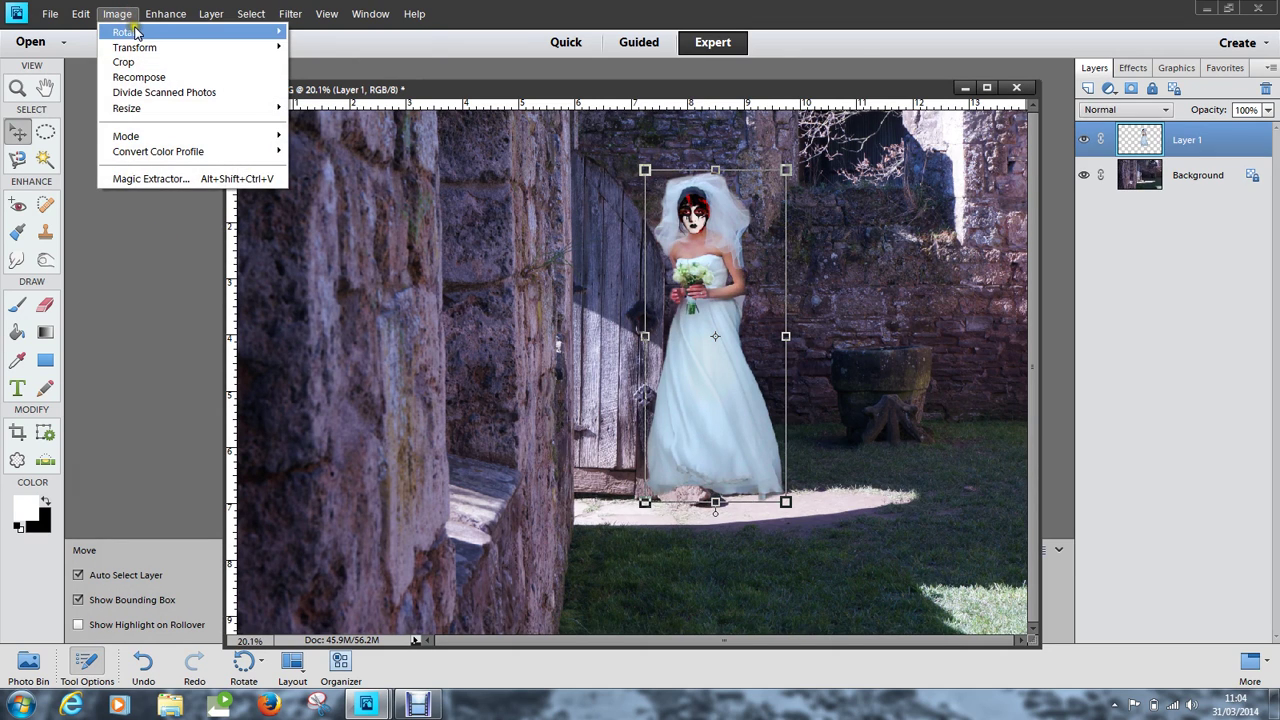
mouse_move(150, 32)
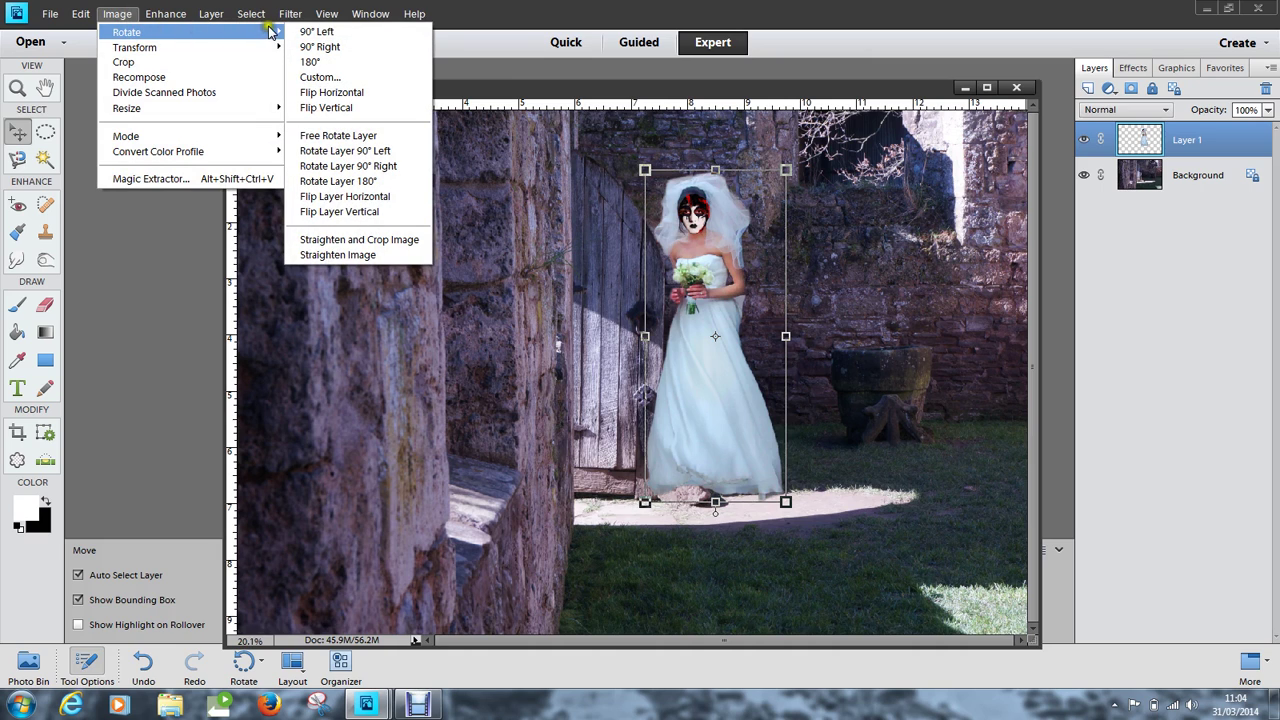
mouse_move(265, 21)
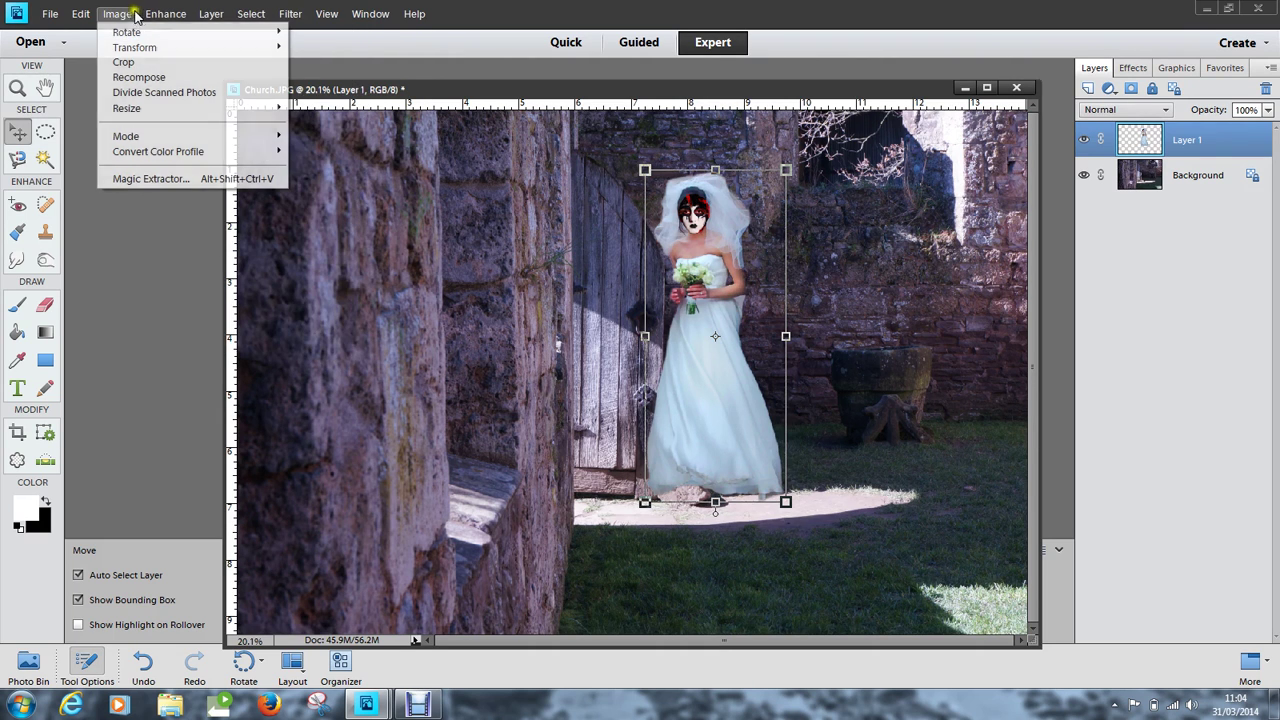
mouse_move(210, 31)
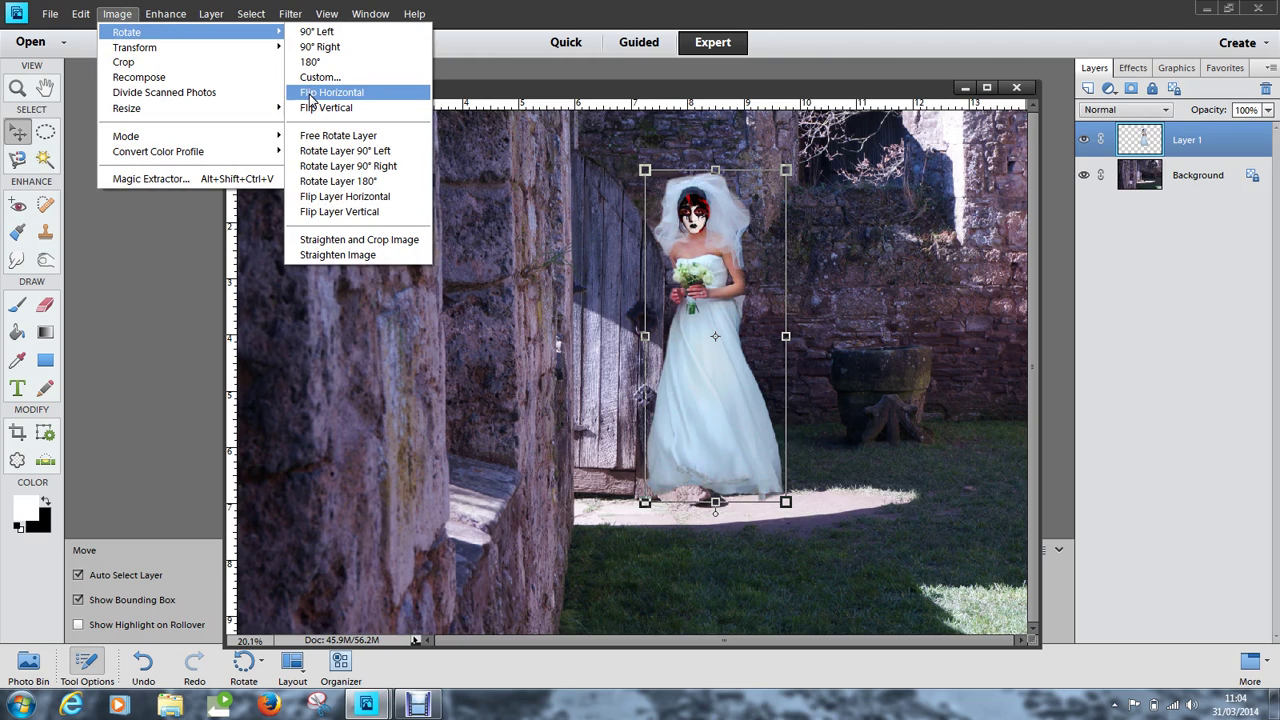
click(338, 198)
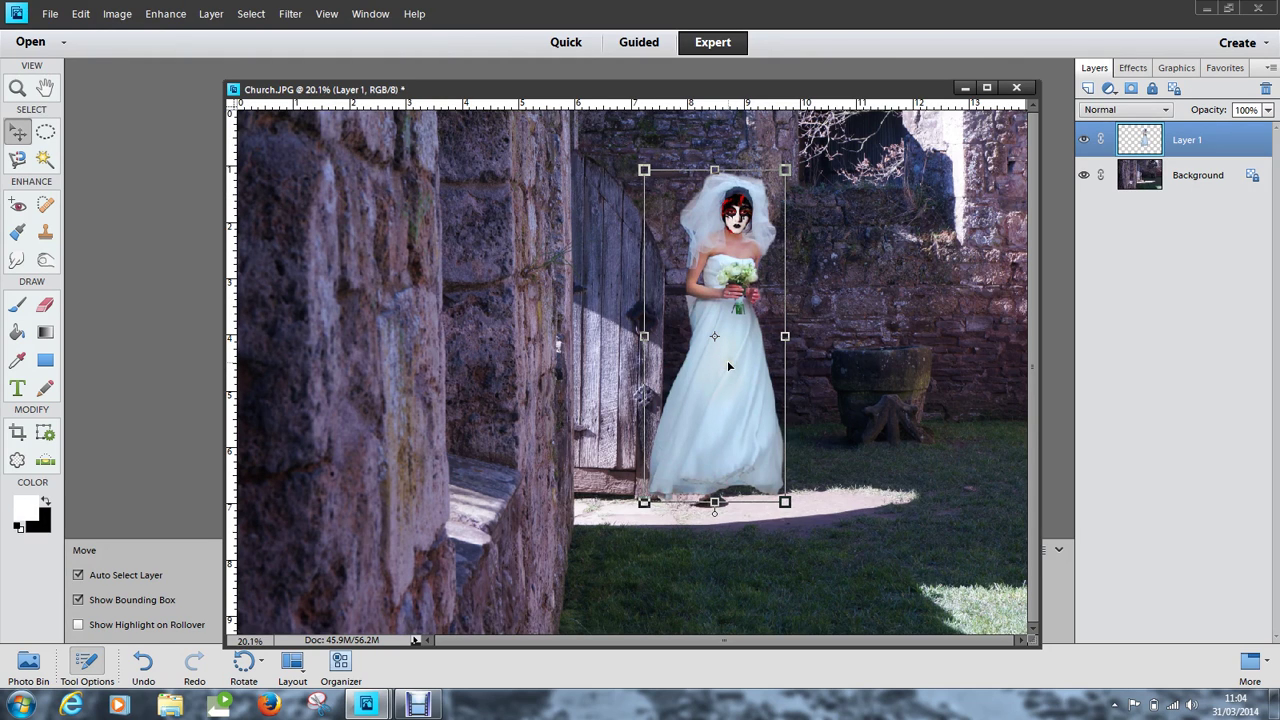
Reposition the bride on the grass before the back wall and scale her down proportionally to fit the scene.
drag(729, 365, 764, 331)
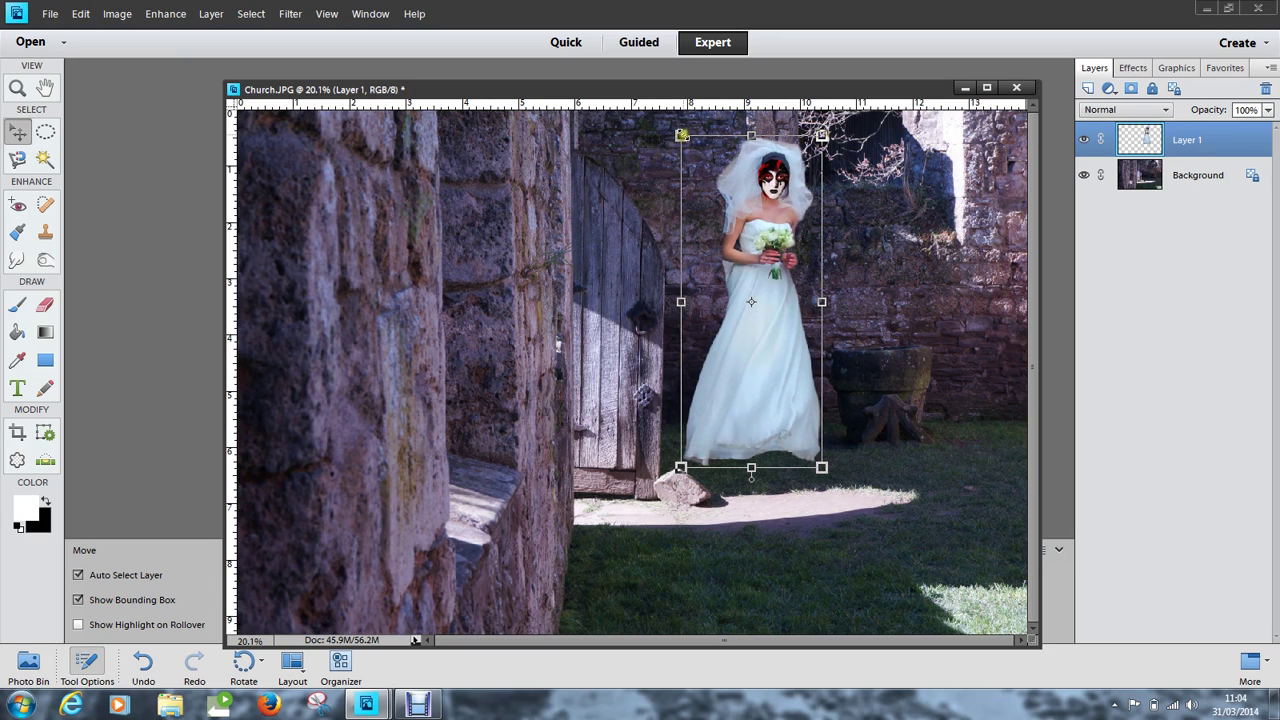
drag(681, 134, 722, 206)
drag(784, 271, 762, 271)
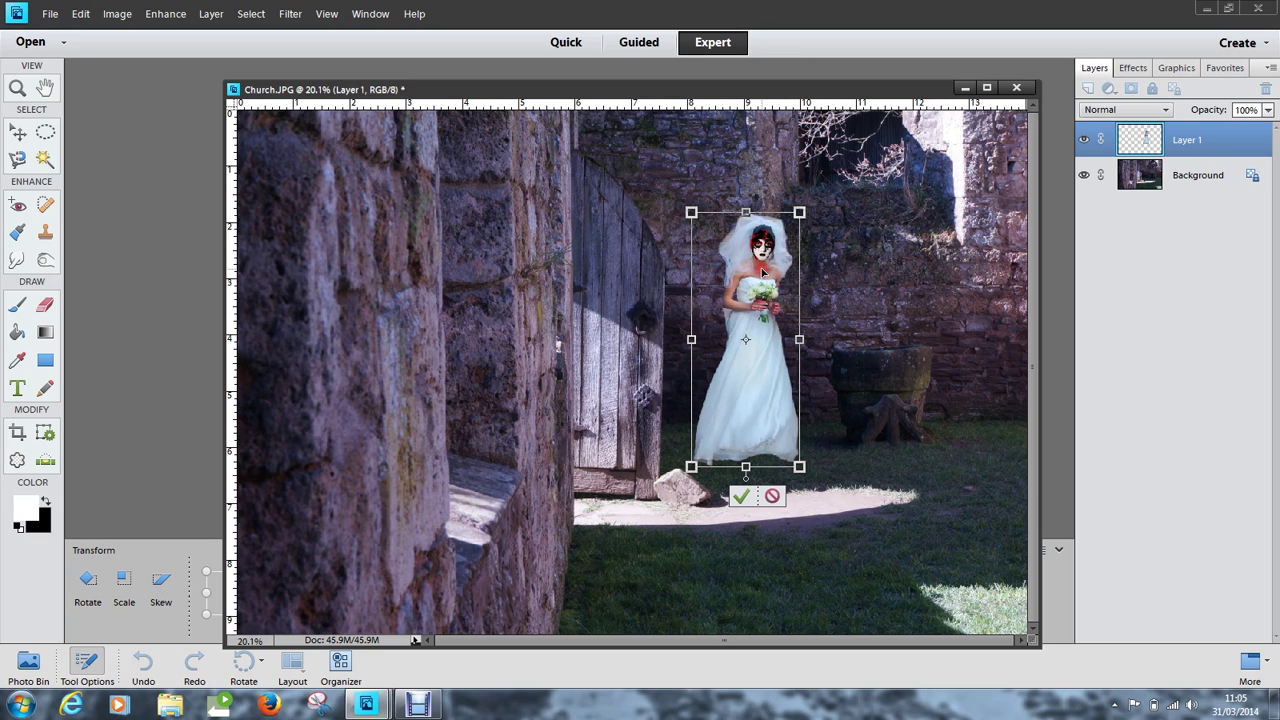
click(749, 497)
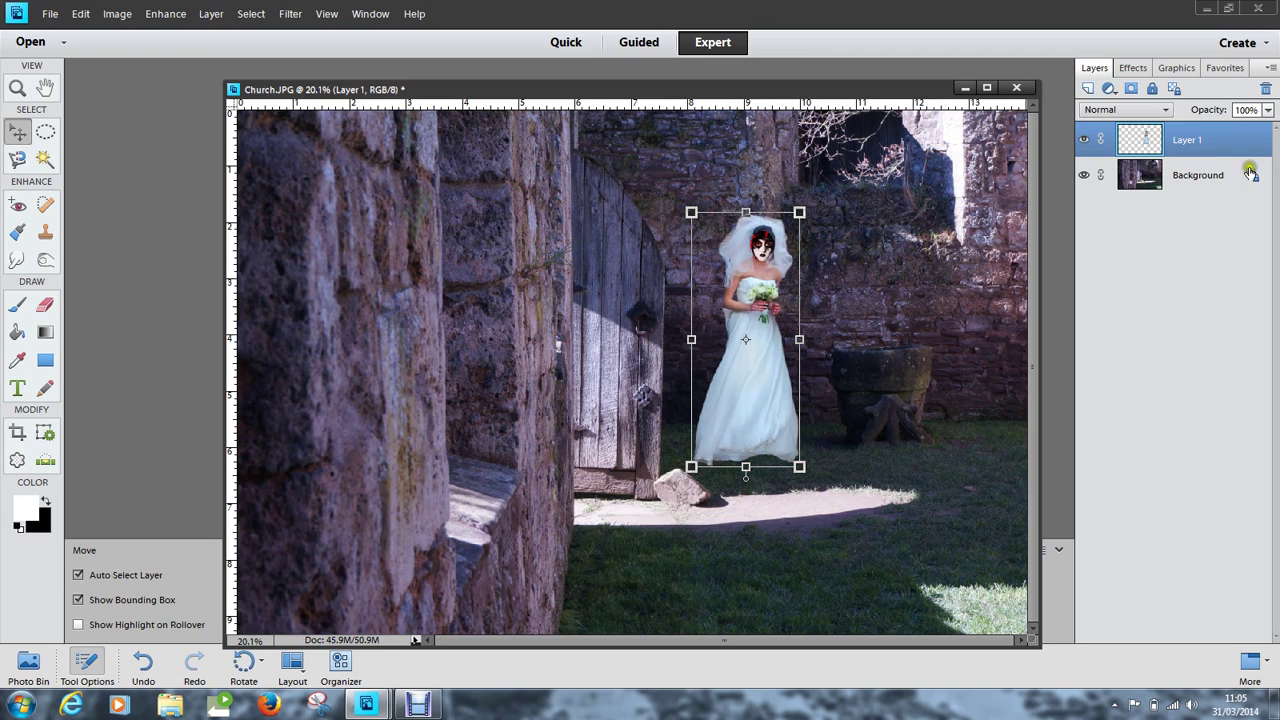
Lower the bride layer's opacity to 50% and add a layer mask to it.
click(1268, 111)
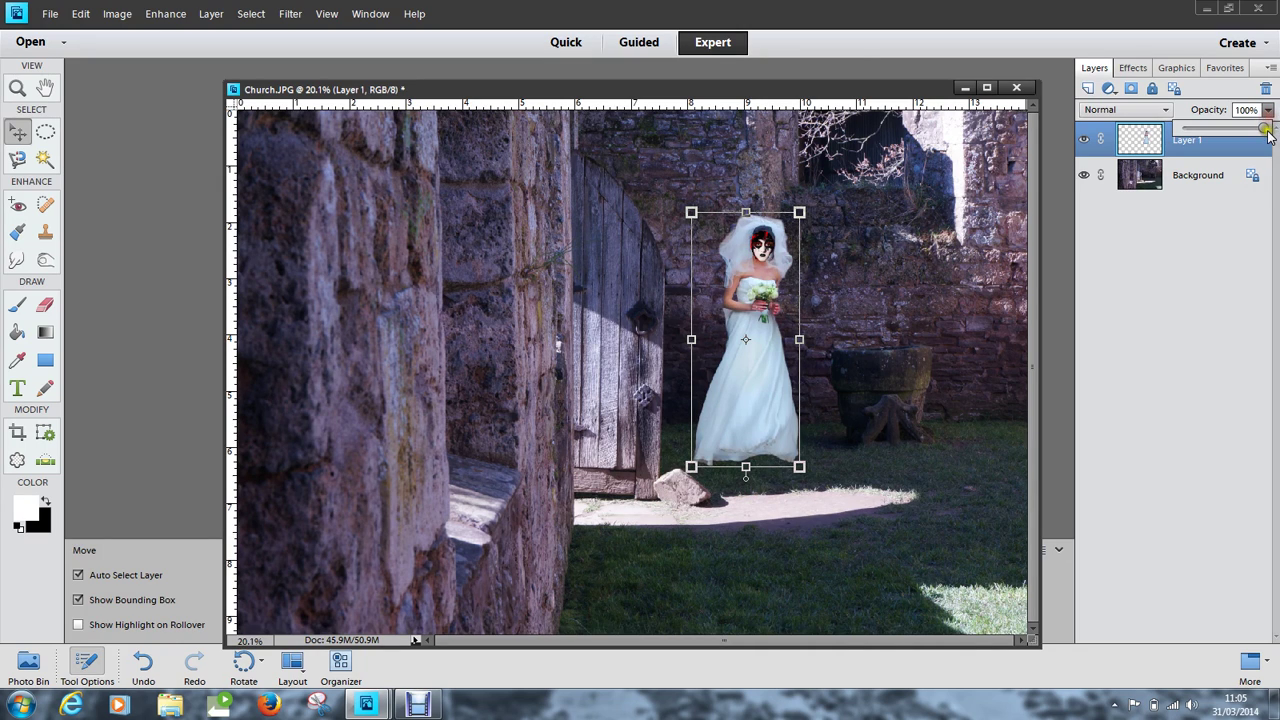
drag(1262, 129, 1224, 135)
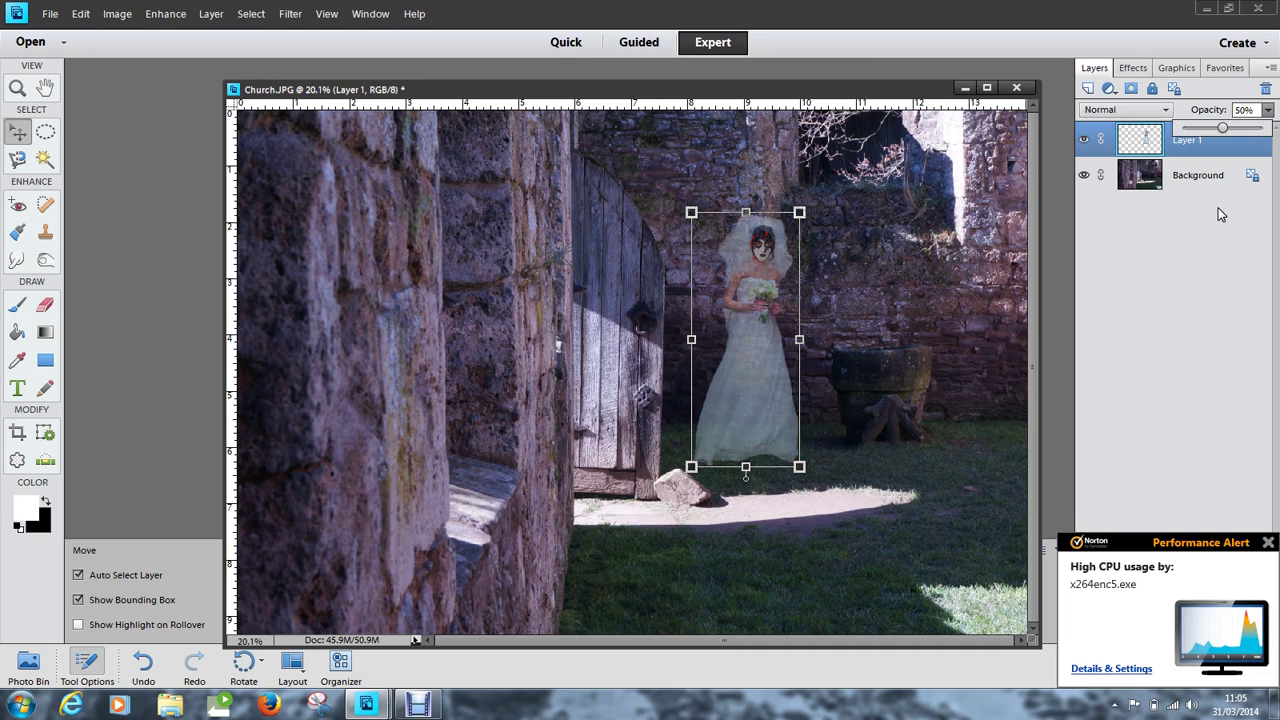
click(1134, 89)
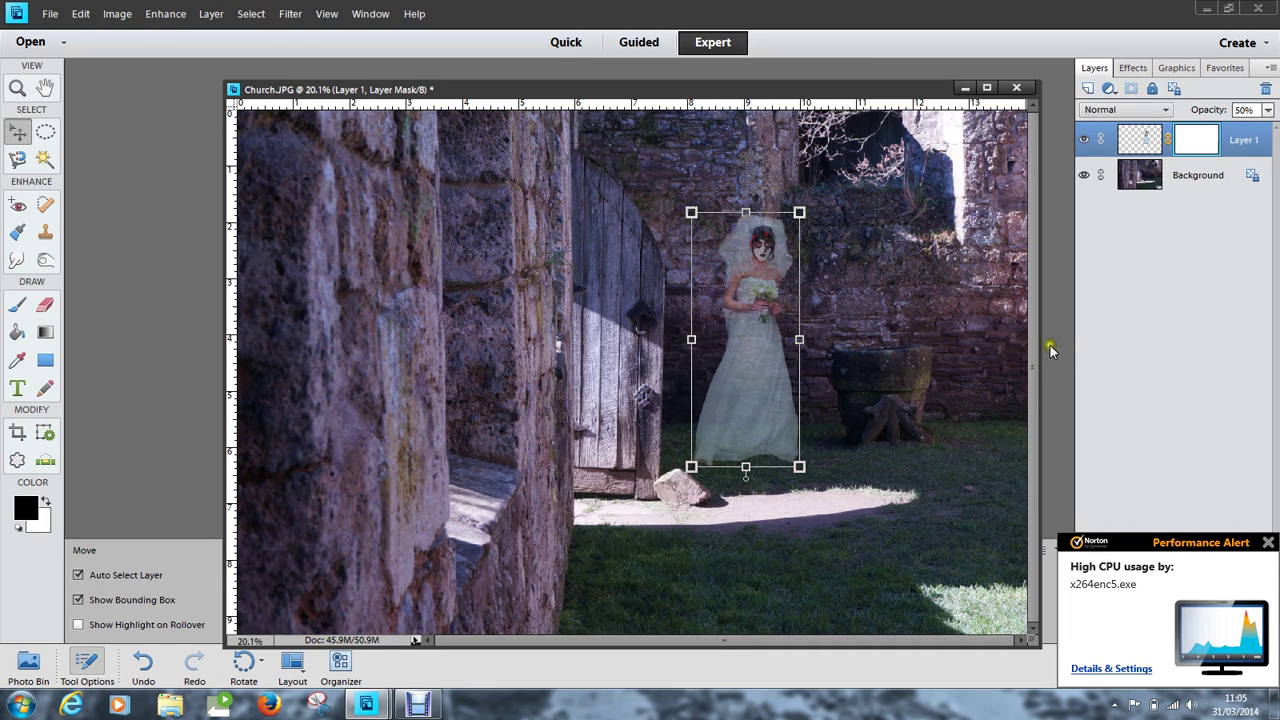
Fade the lower part of the bride's dress by drawing black-to-white gradients upward from the hem on the layer mask.
click(46, 334)
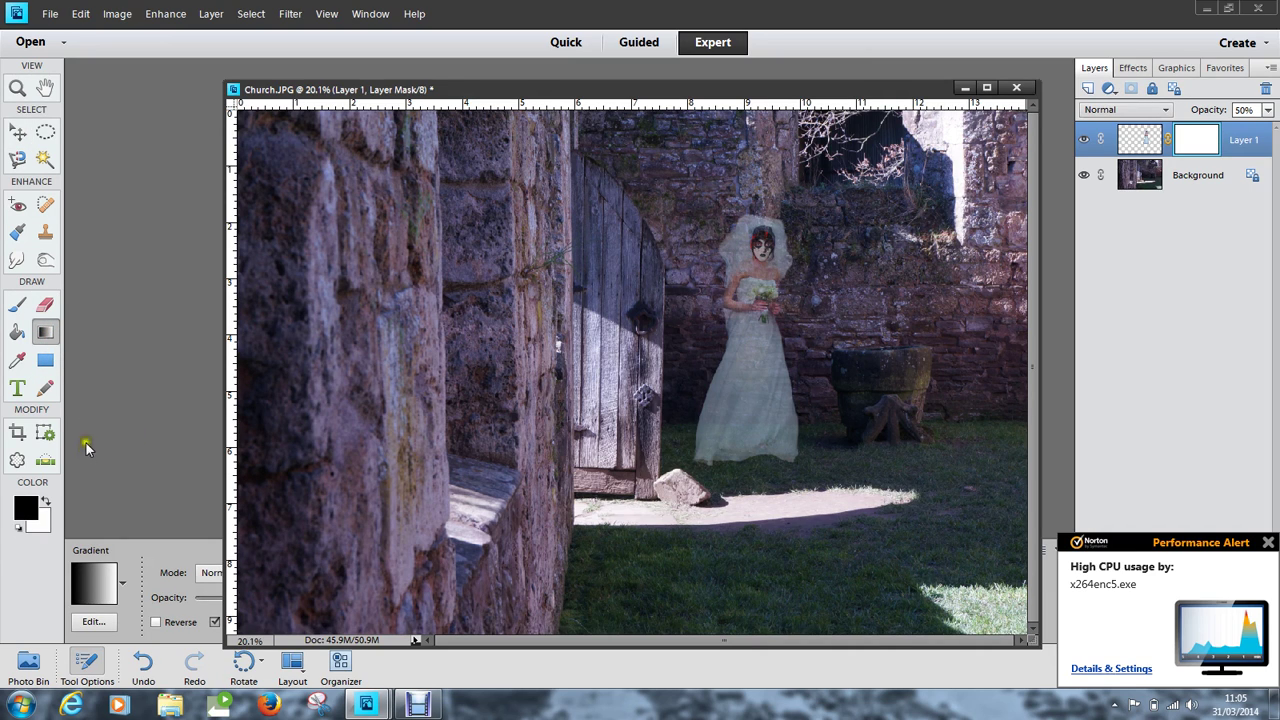
click(123, 588)
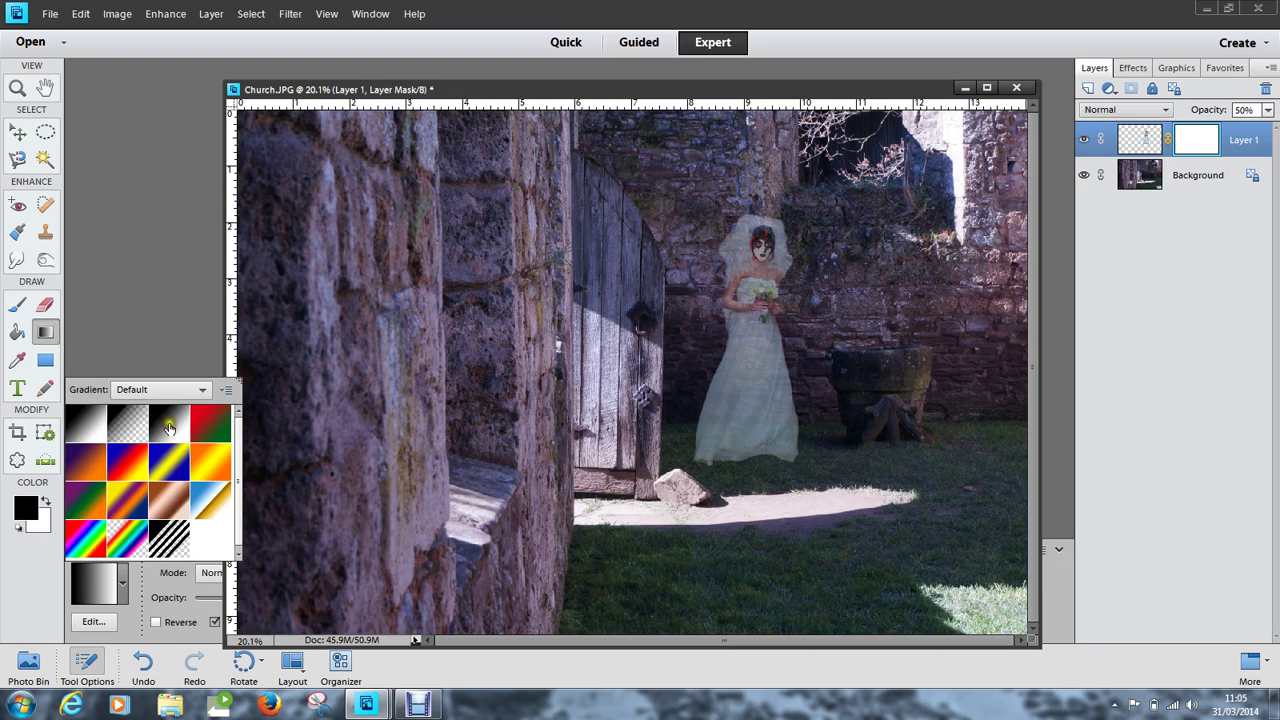
click(90, 426)
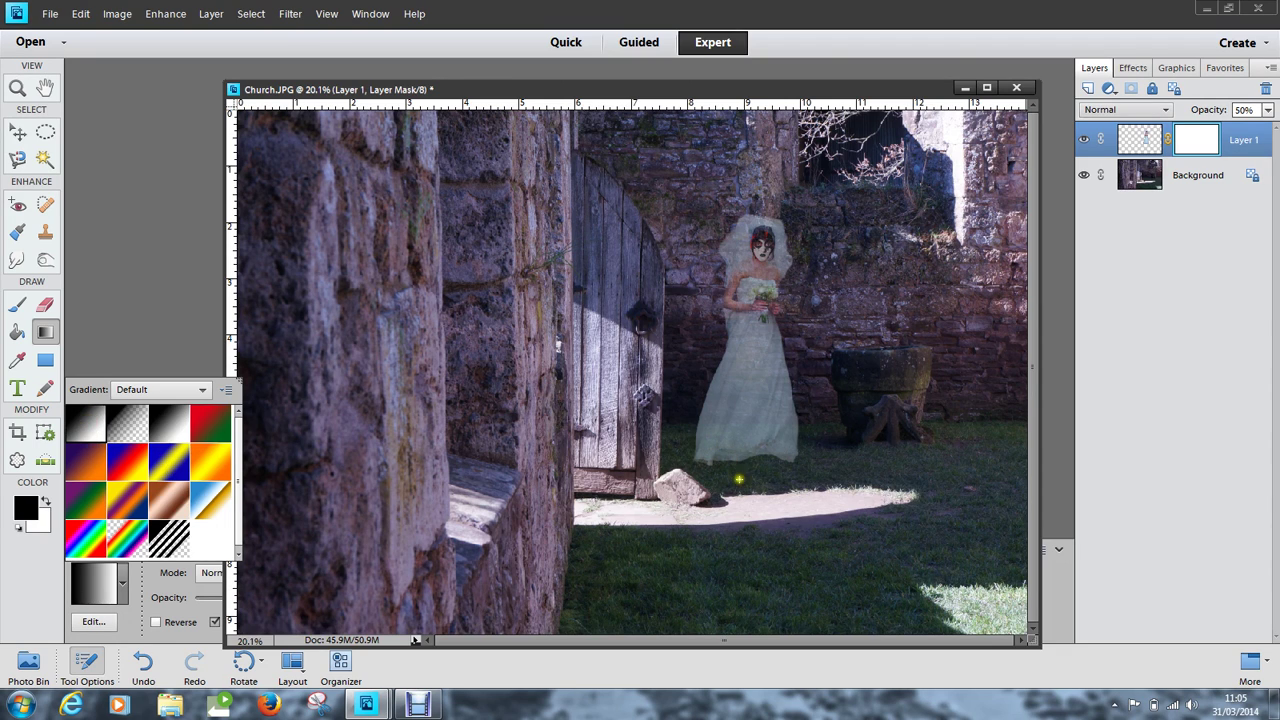
drag(728, 490, 764, 356)
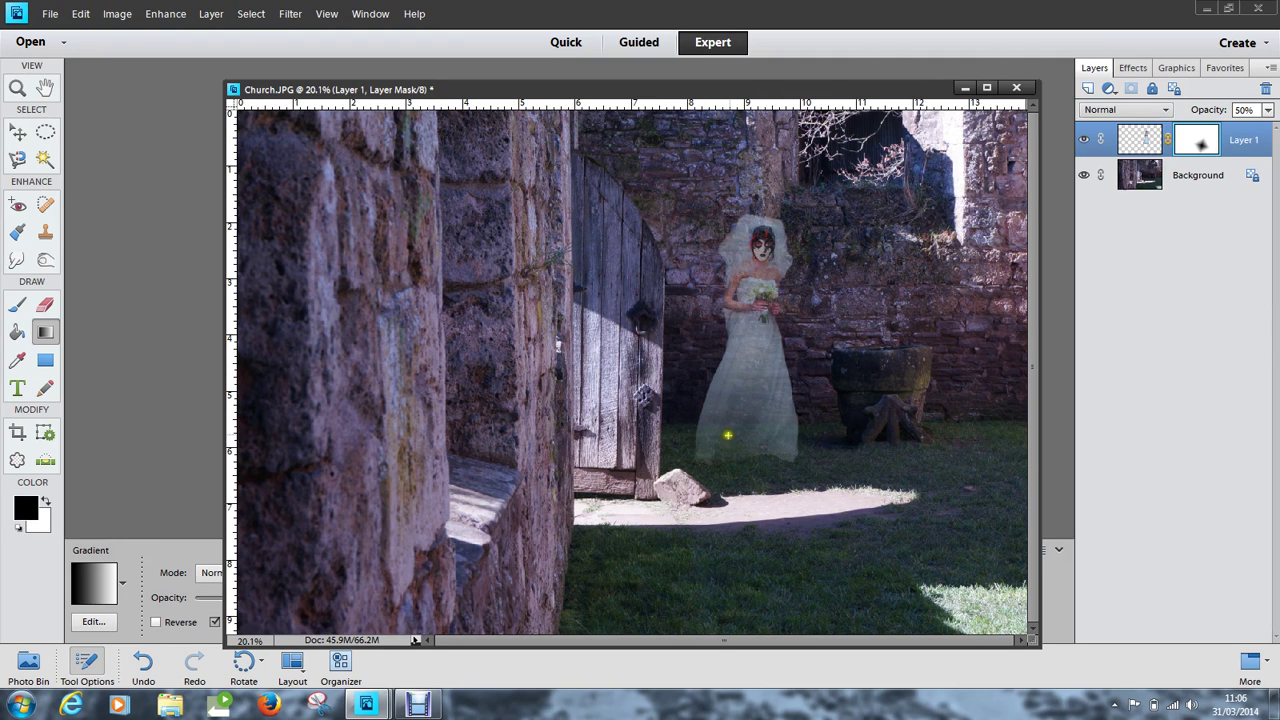
drag(699, 475, 755, 334)
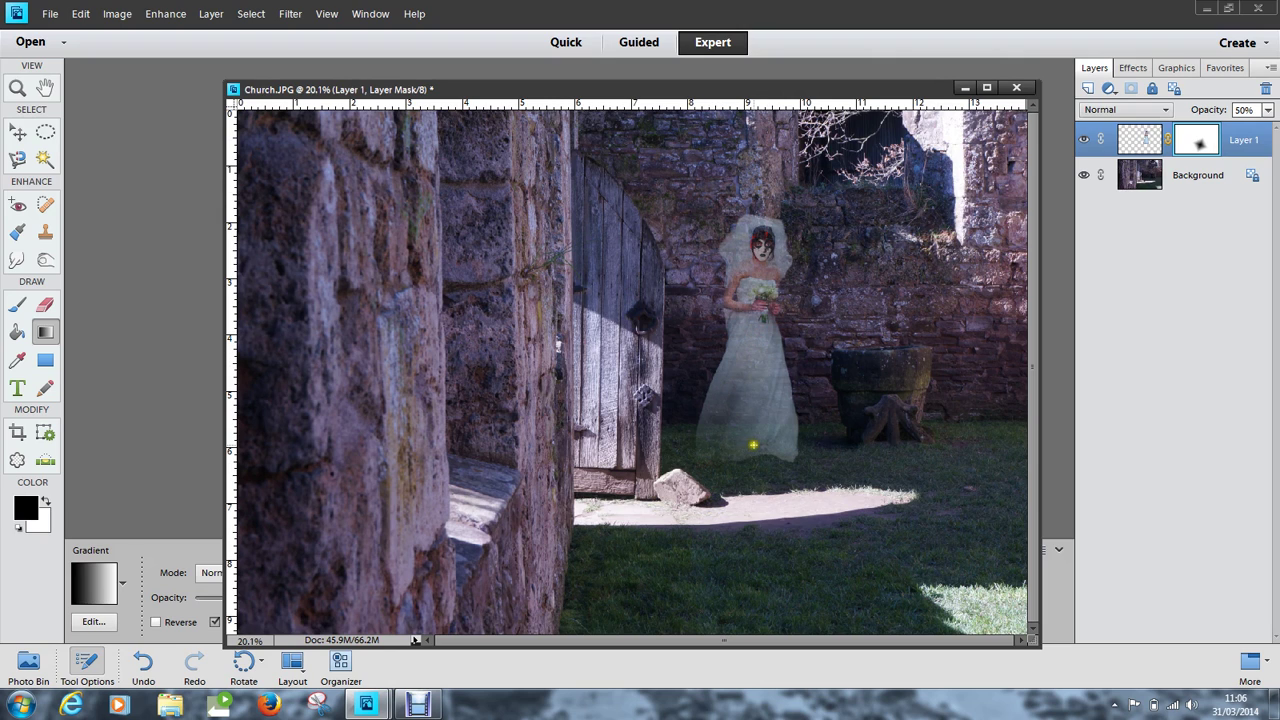
drag(753, 445, 777, 307)
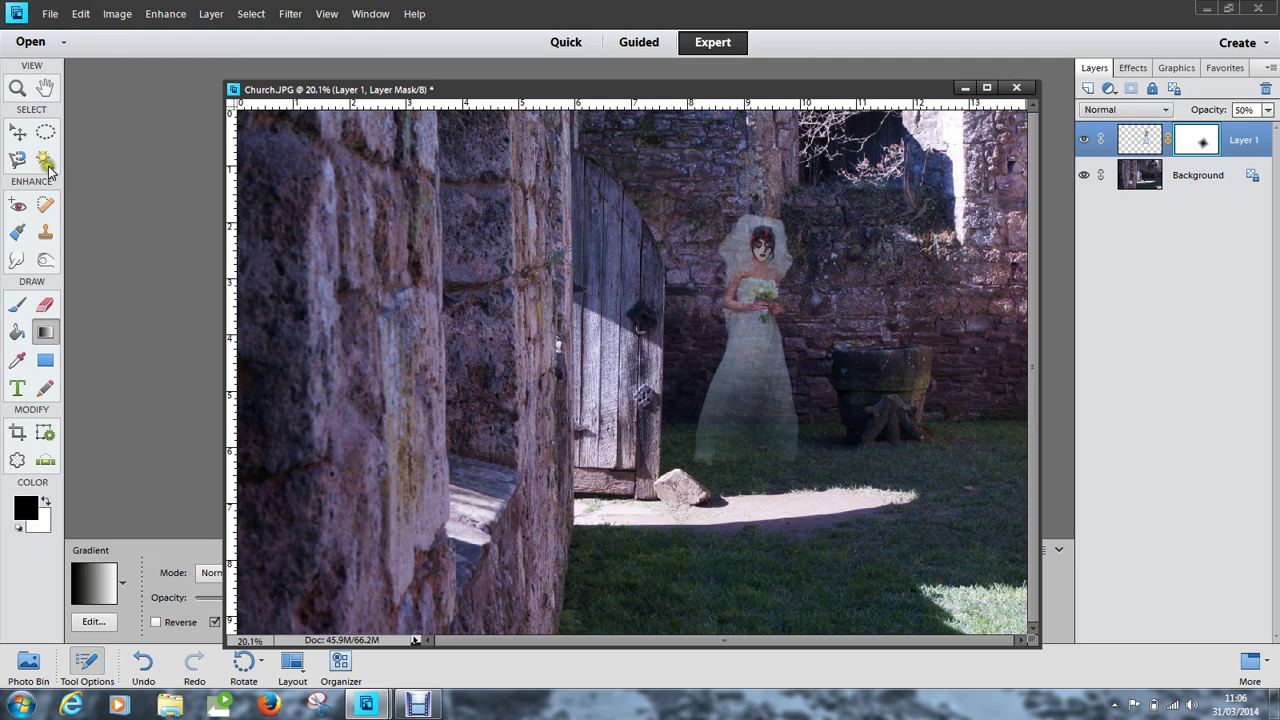
Open the Eerie light photo and flip the whole image horizontally.
click(30, 44)
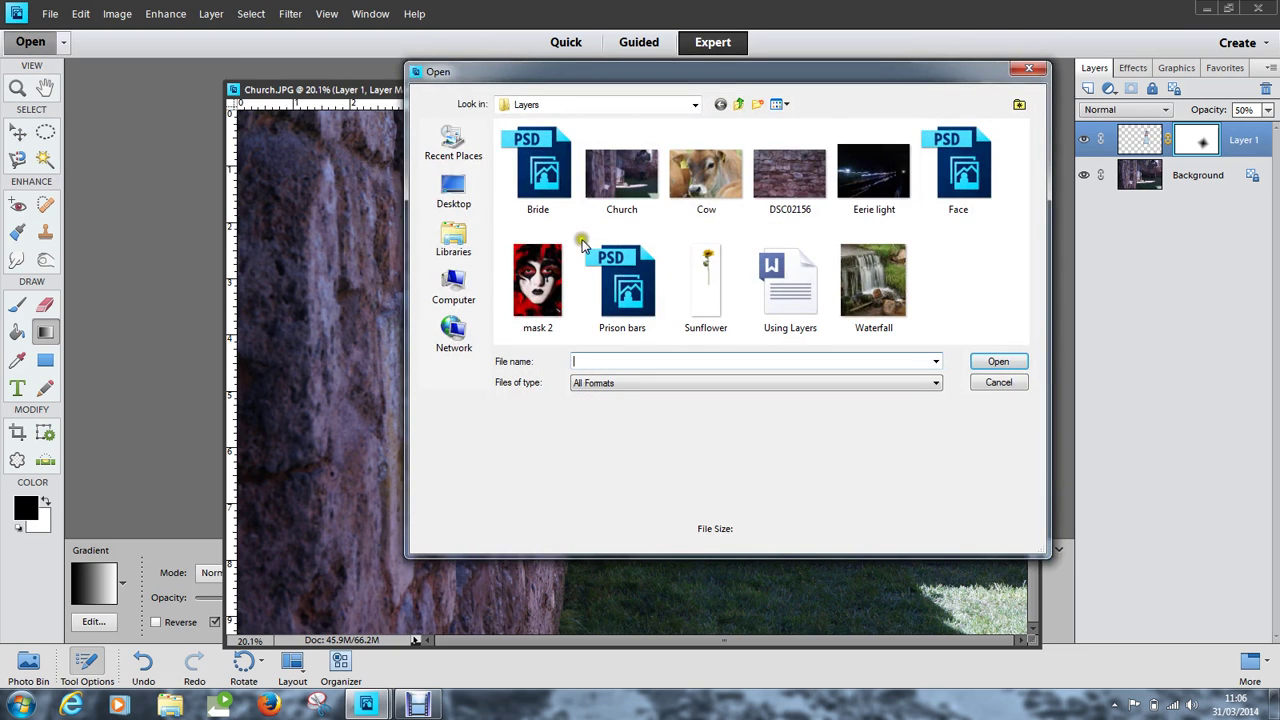
double_click(867, 177)
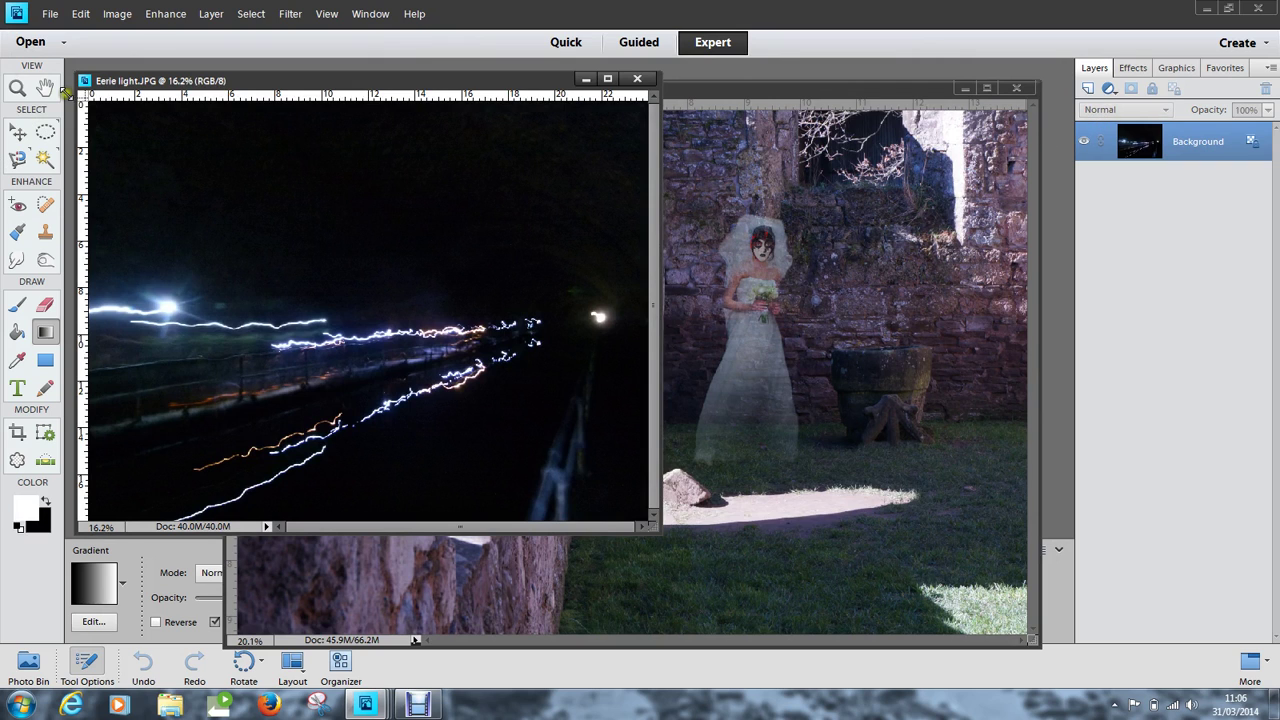
click(117, 14)
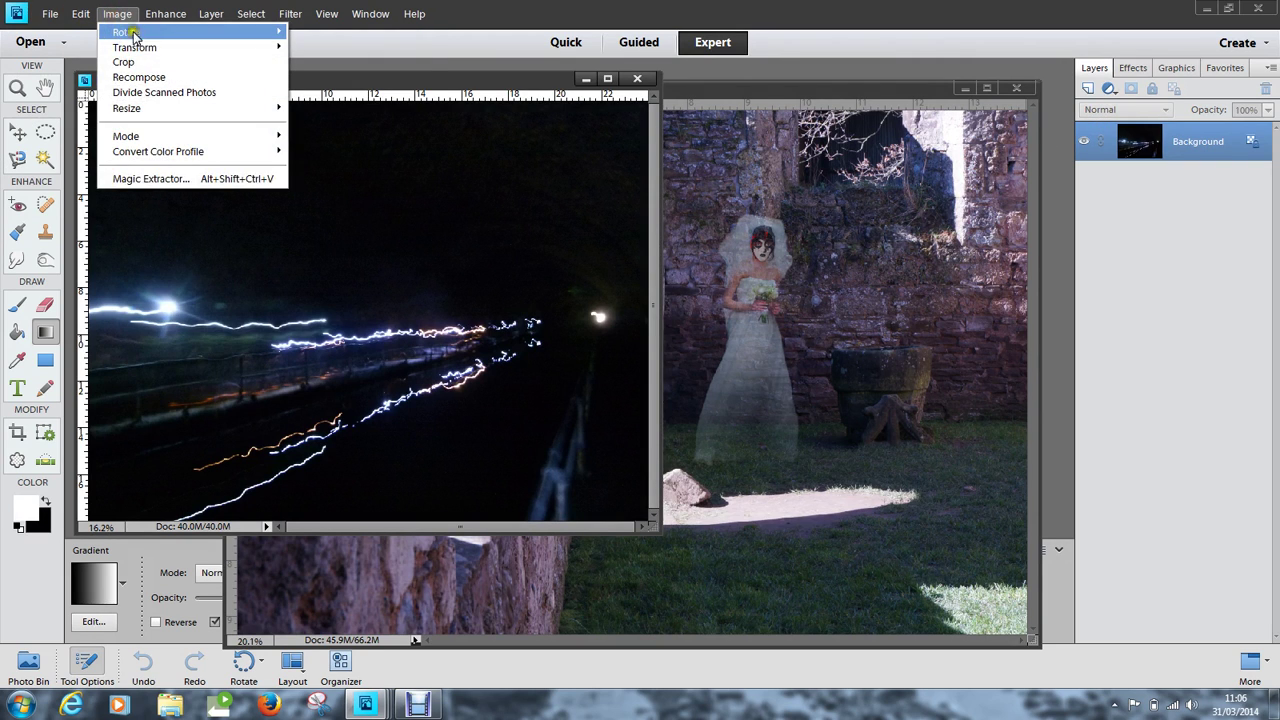
mouse_move(228, 33)
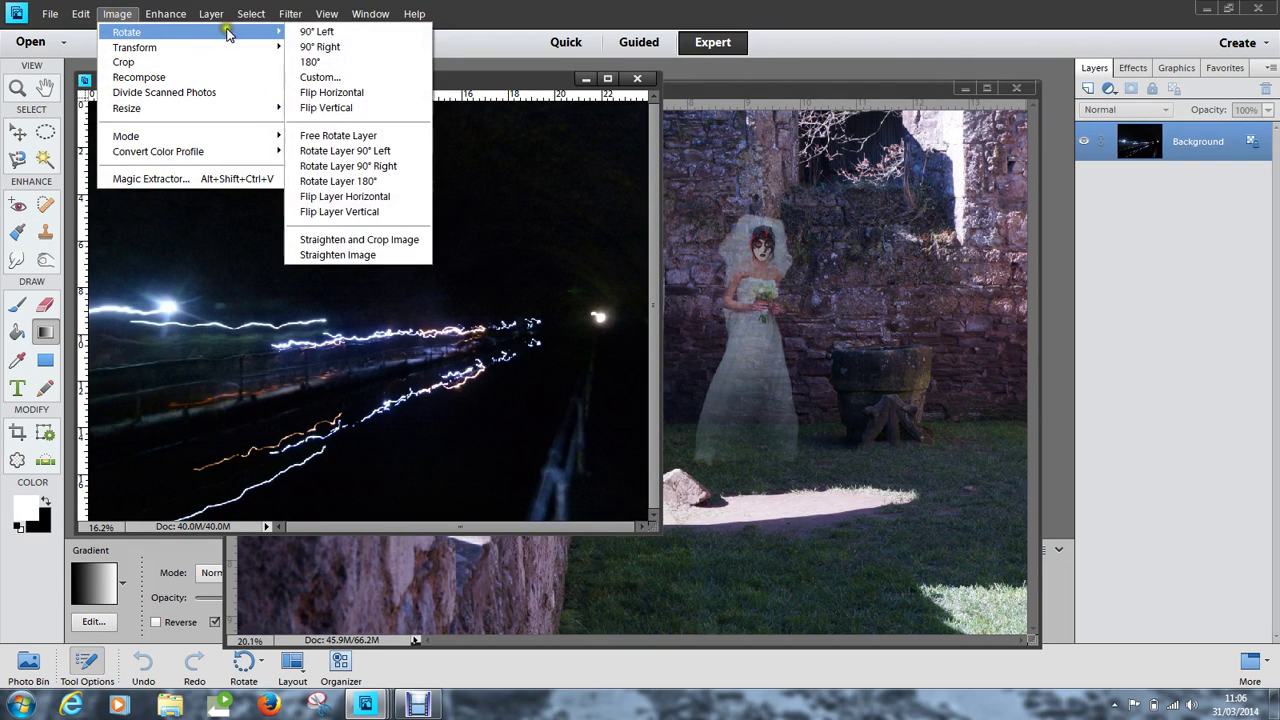
click(315, 92)
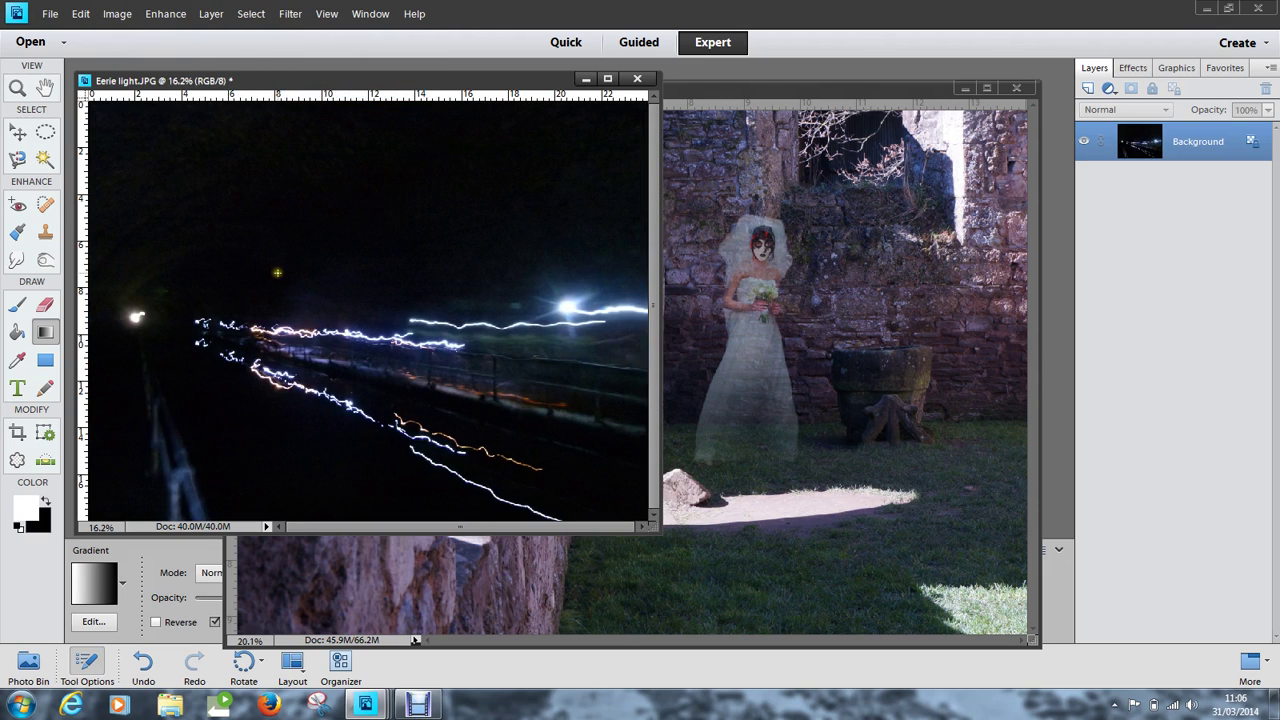
Copy the flipped Eerie light image into the Church photo with the Move tool and bring the Eerie light window back to the front.
click(17, 131)
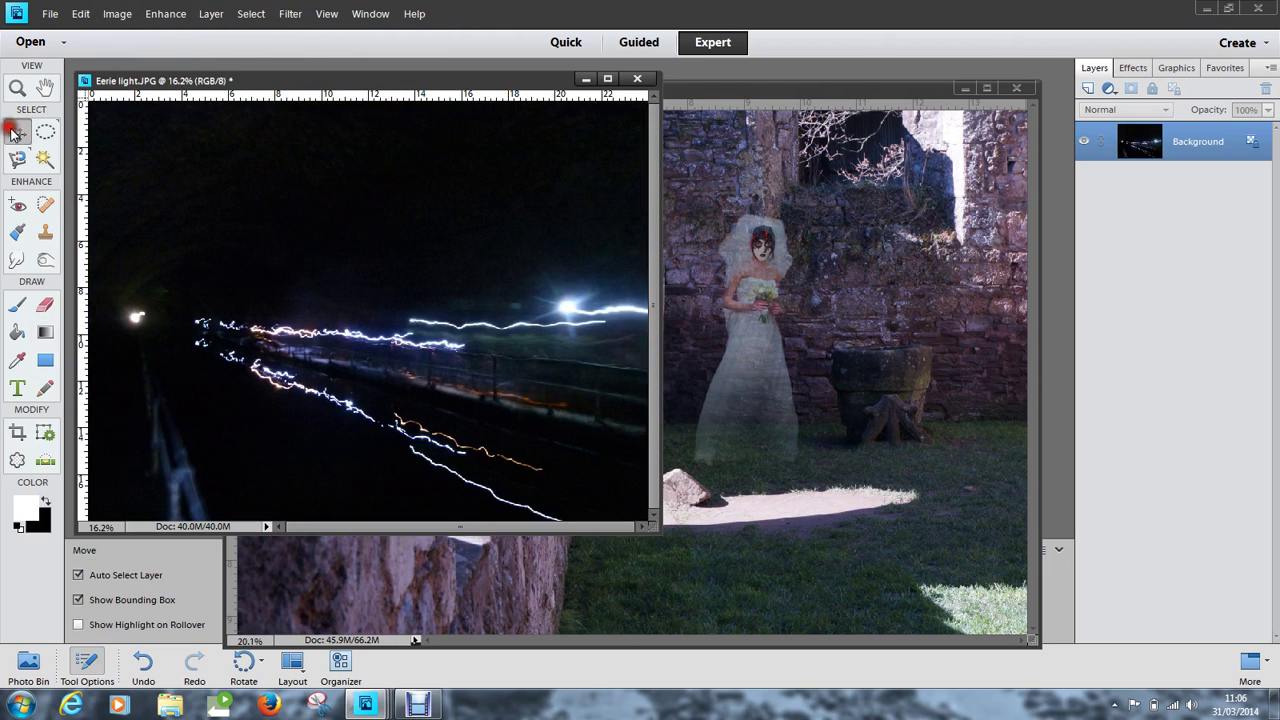
drag(272, 255, 783, 302)
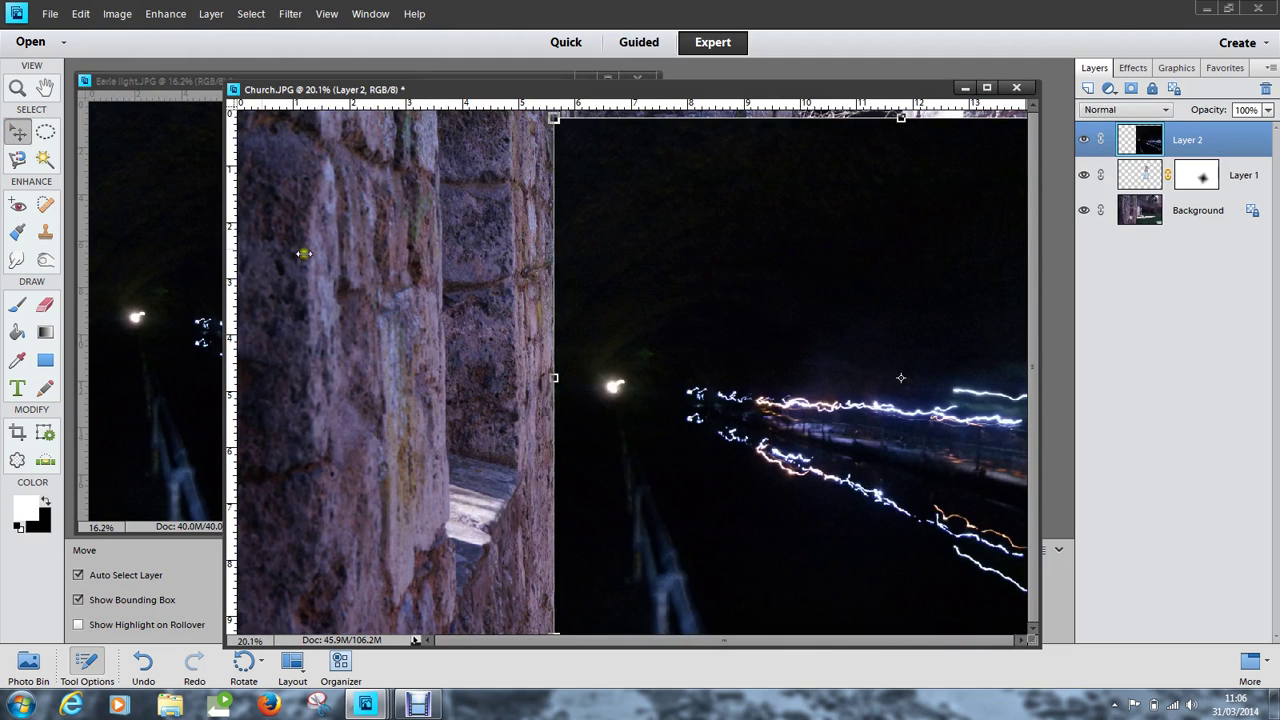
click(180, 81)
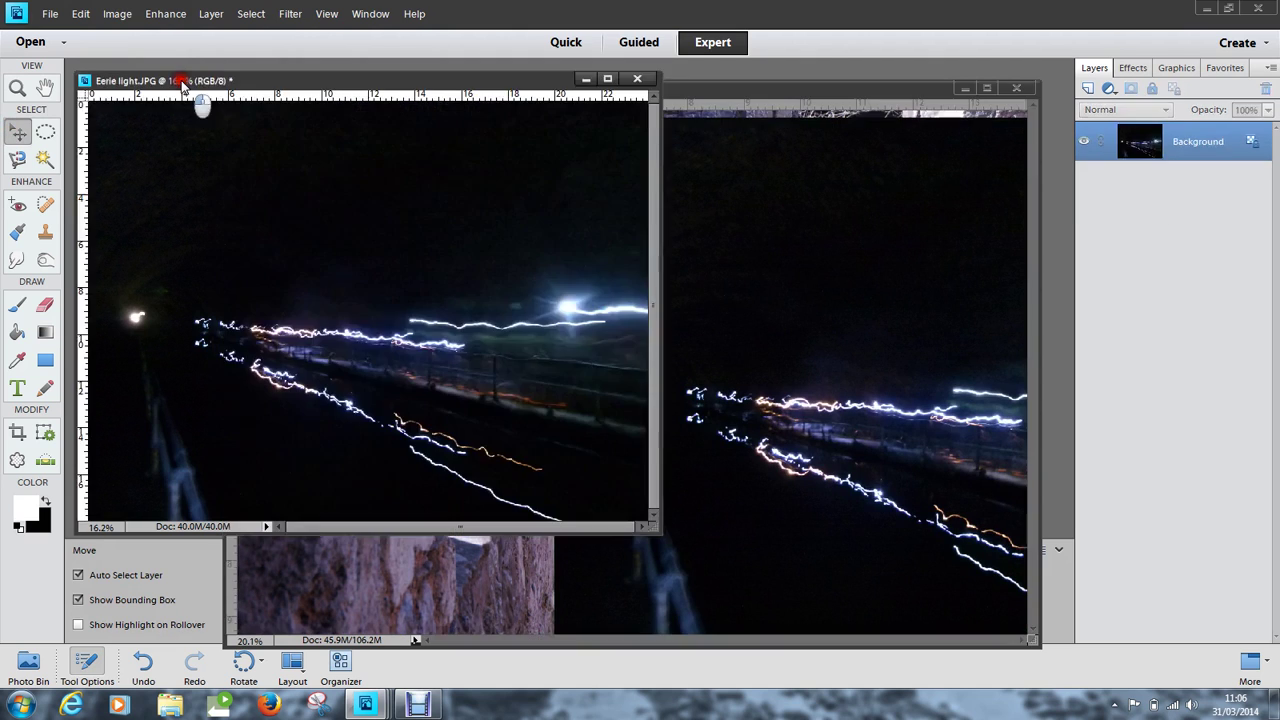
Close the Eerie light photo without saving its changes.
click(638, 80)
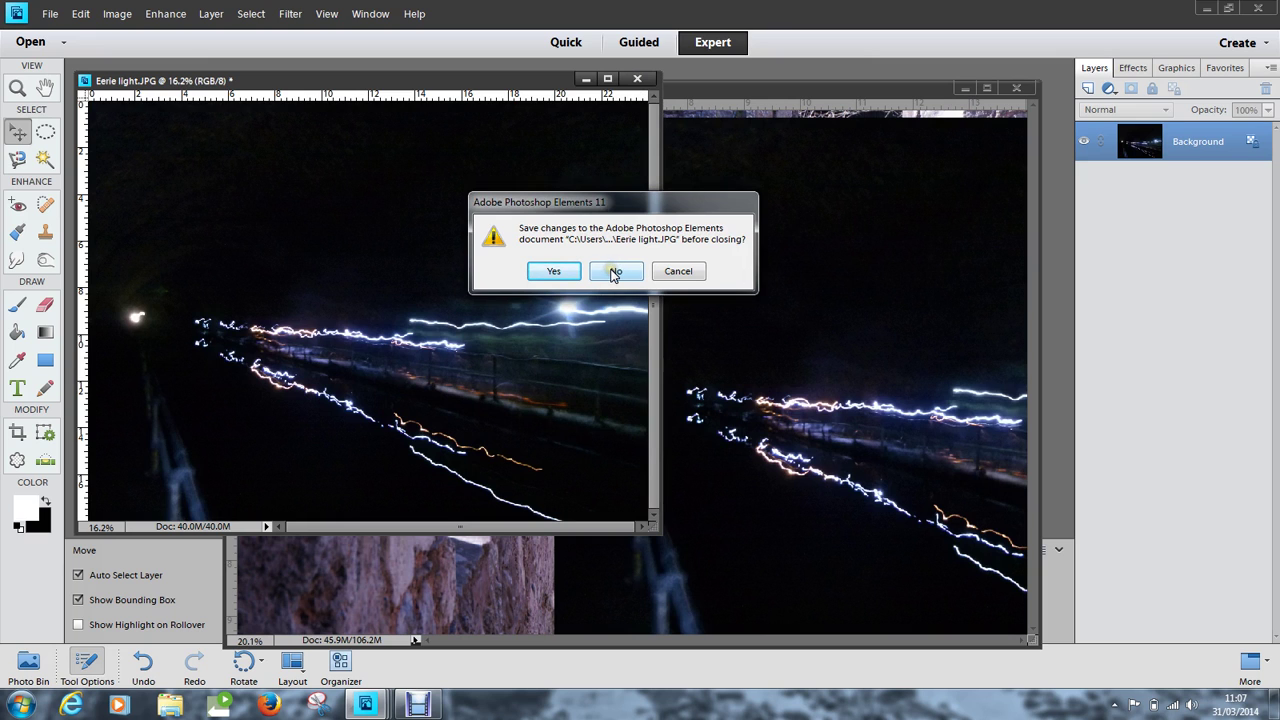
click(614, 272)
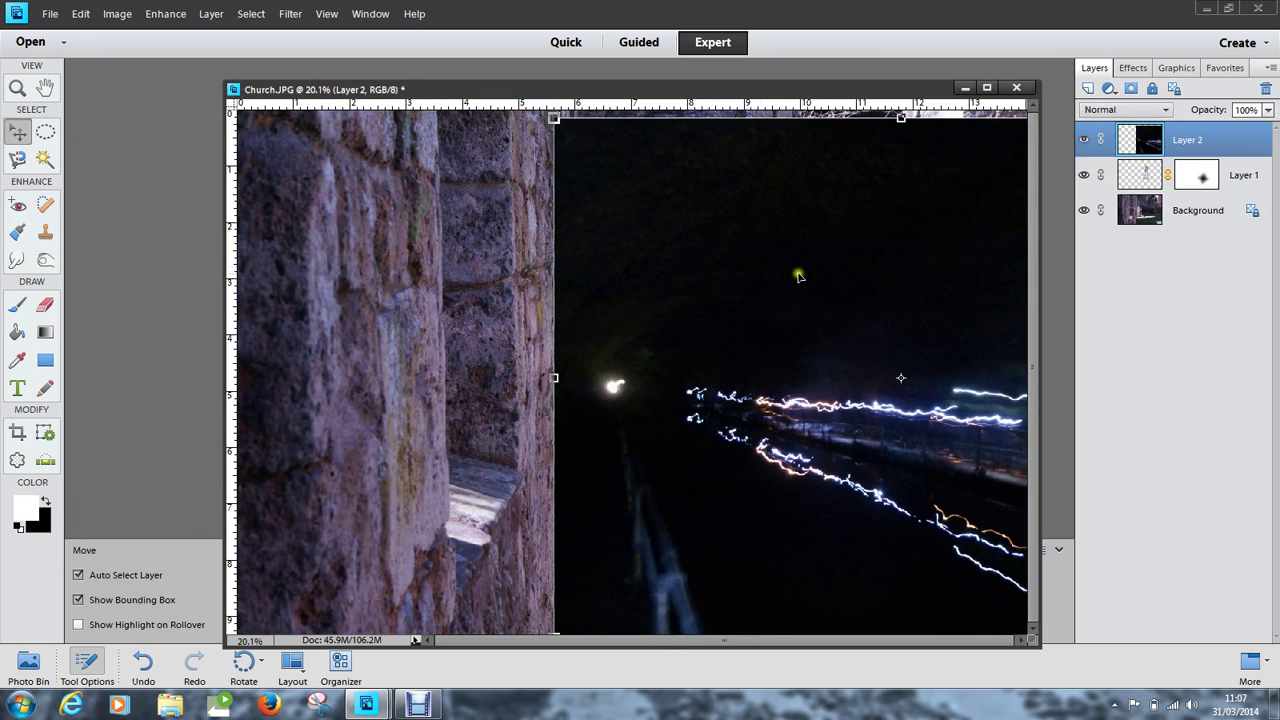
Shift the light layer to the left over the church and lower its opacity to 63%.
drag(798, 275, 646, 284)
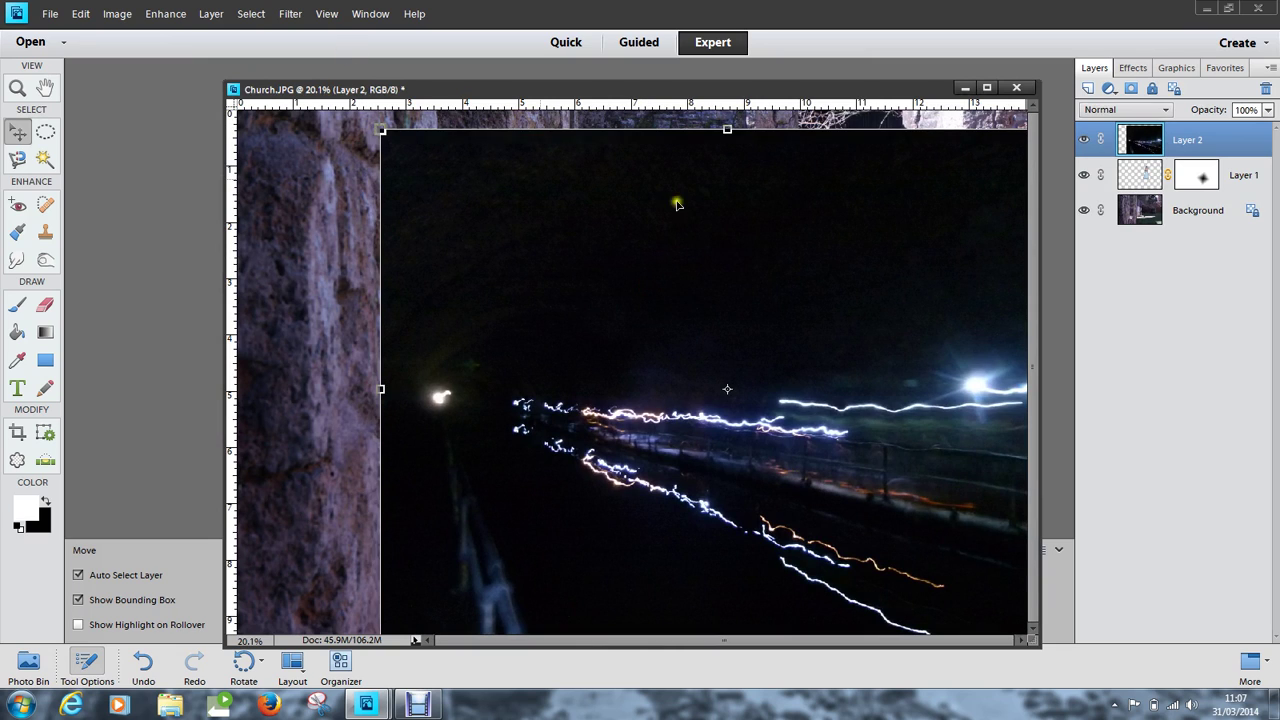
click(1266, 110)
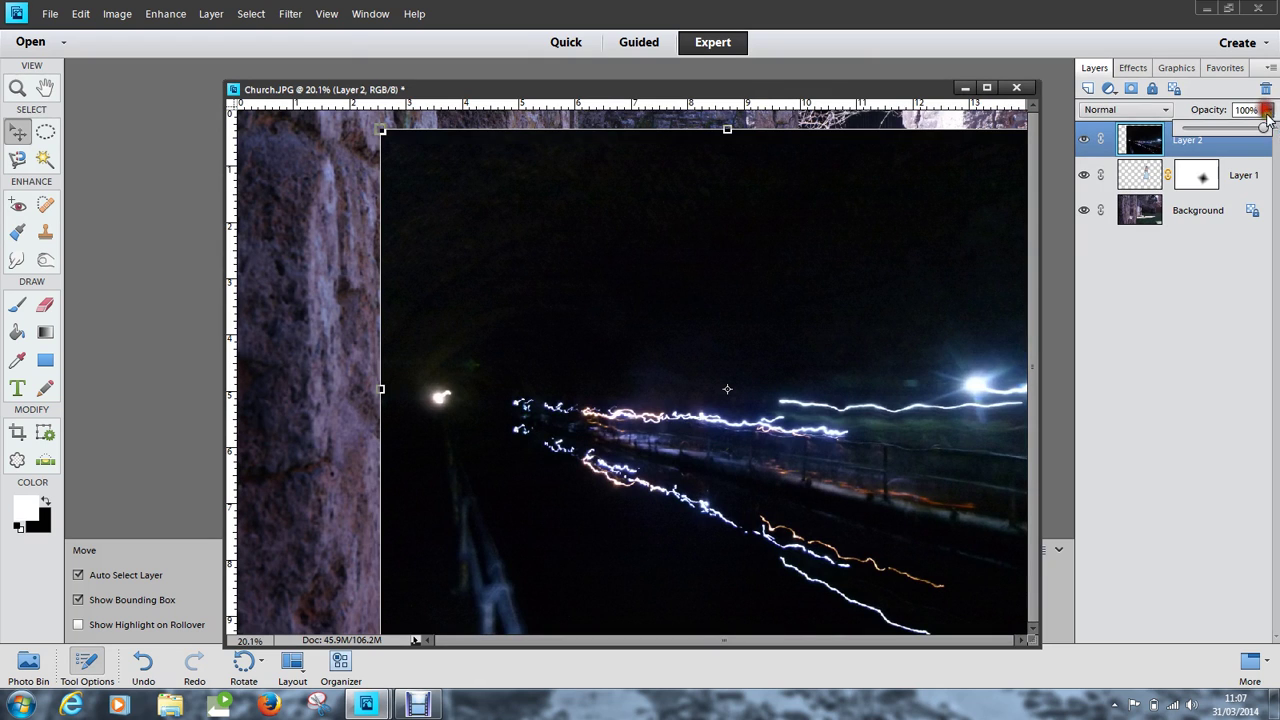
mouse_move(1256, 129)
mouse_down()
mouse_move(1220, 137)
mouse_move(1235, 137)
mouse_up()
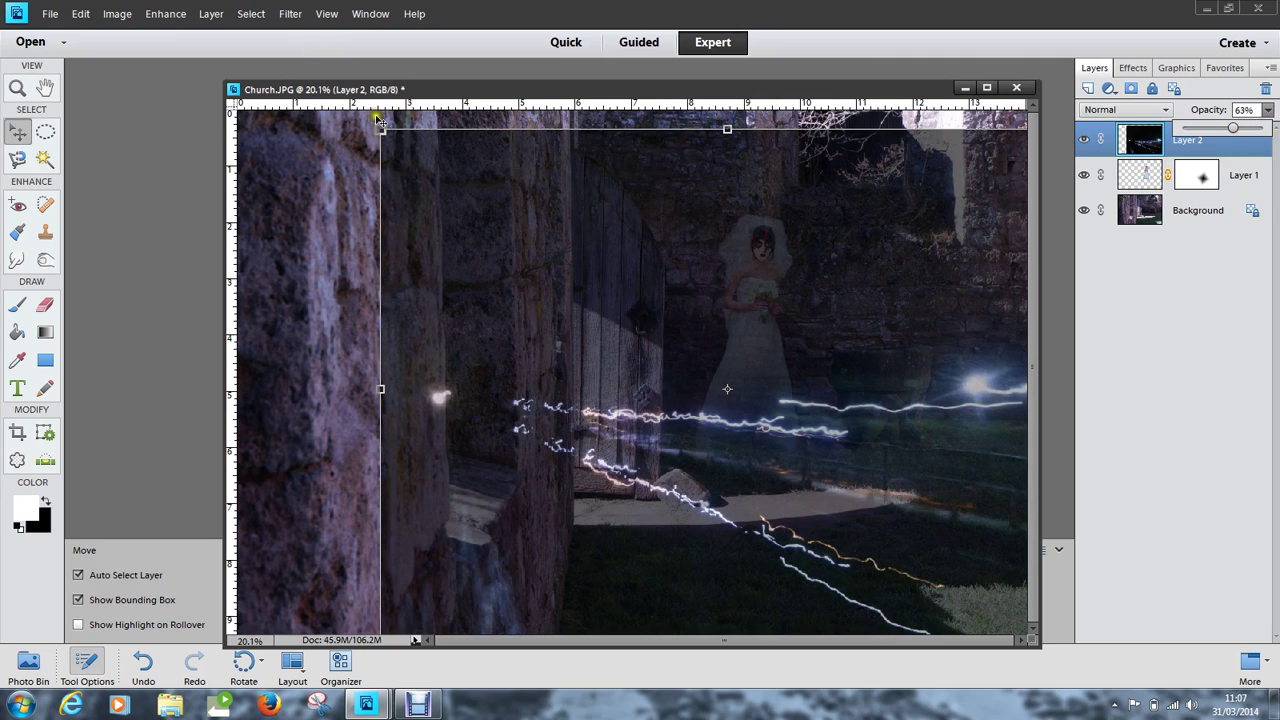
Rotate the light layer counterclockwise, scaling and positioning it so the streaks rise from the stone opening across the bride, and apply the transform.
drag(375, 121, 298, 321)
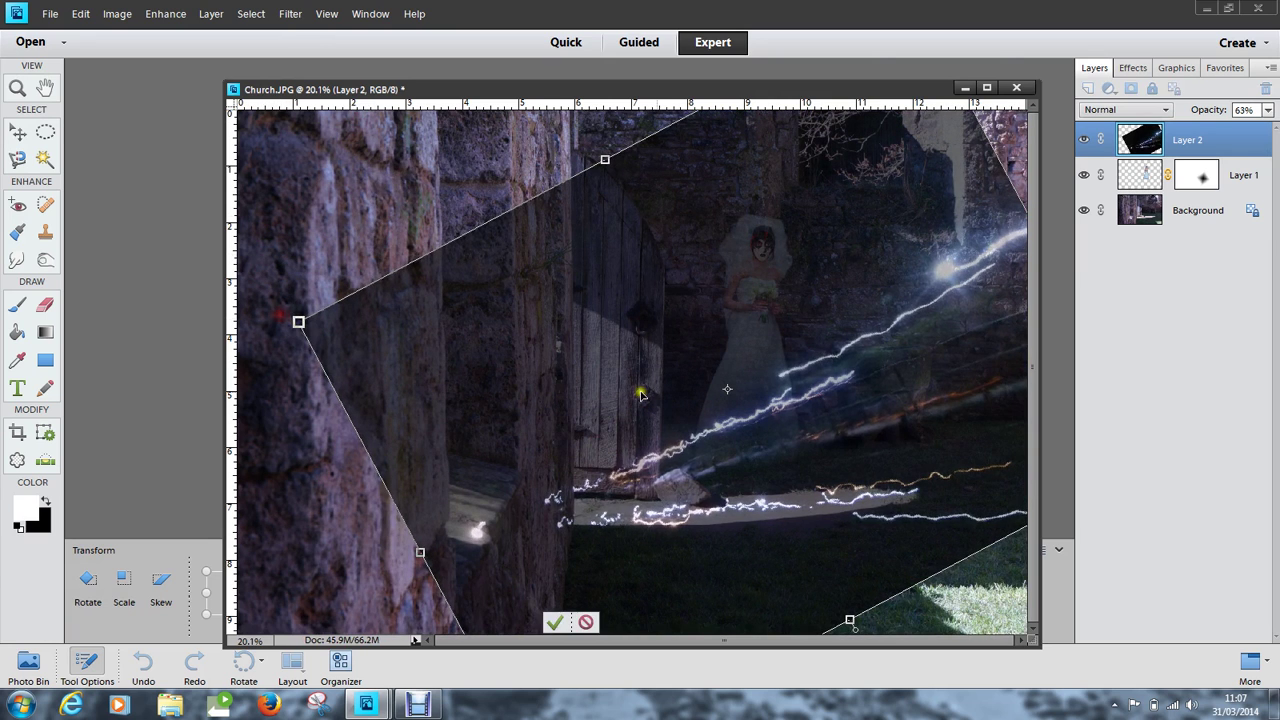
drag(795, 420, 771, 374)
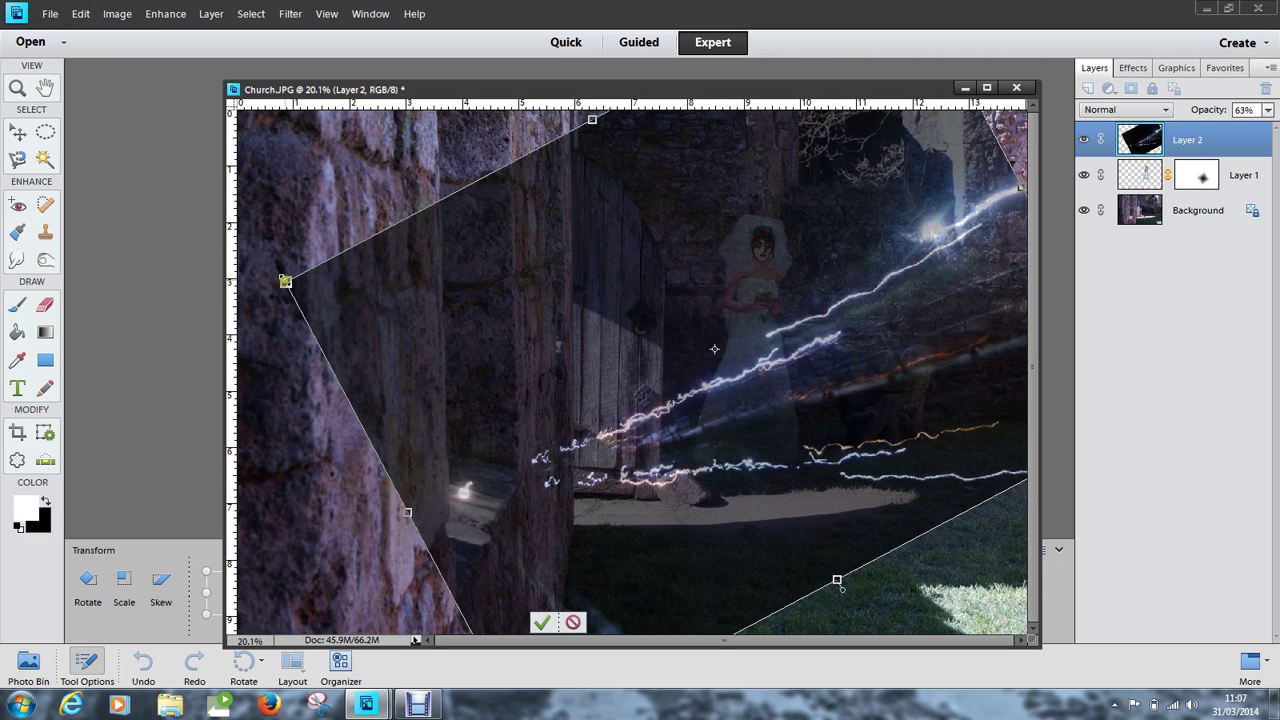
drag(287, 281, 449, 307)
drag(854, 360, 727, 368)
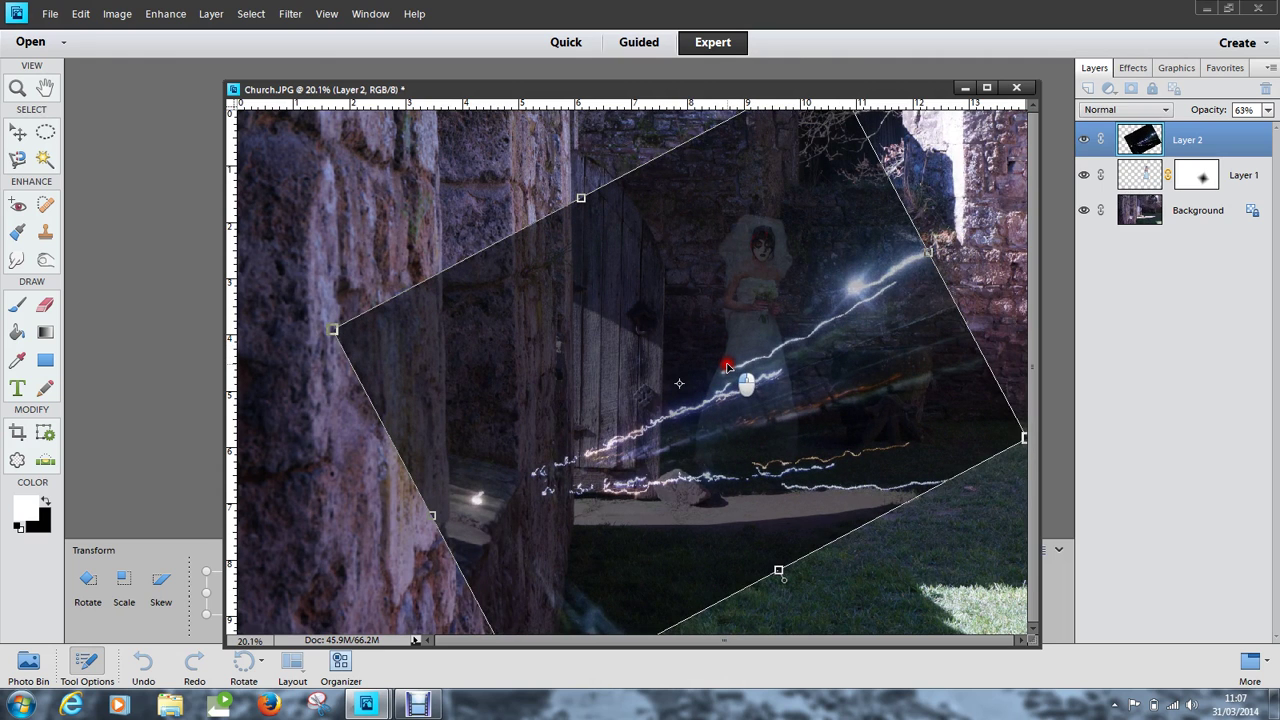
drag(727, 368, 728, 366)
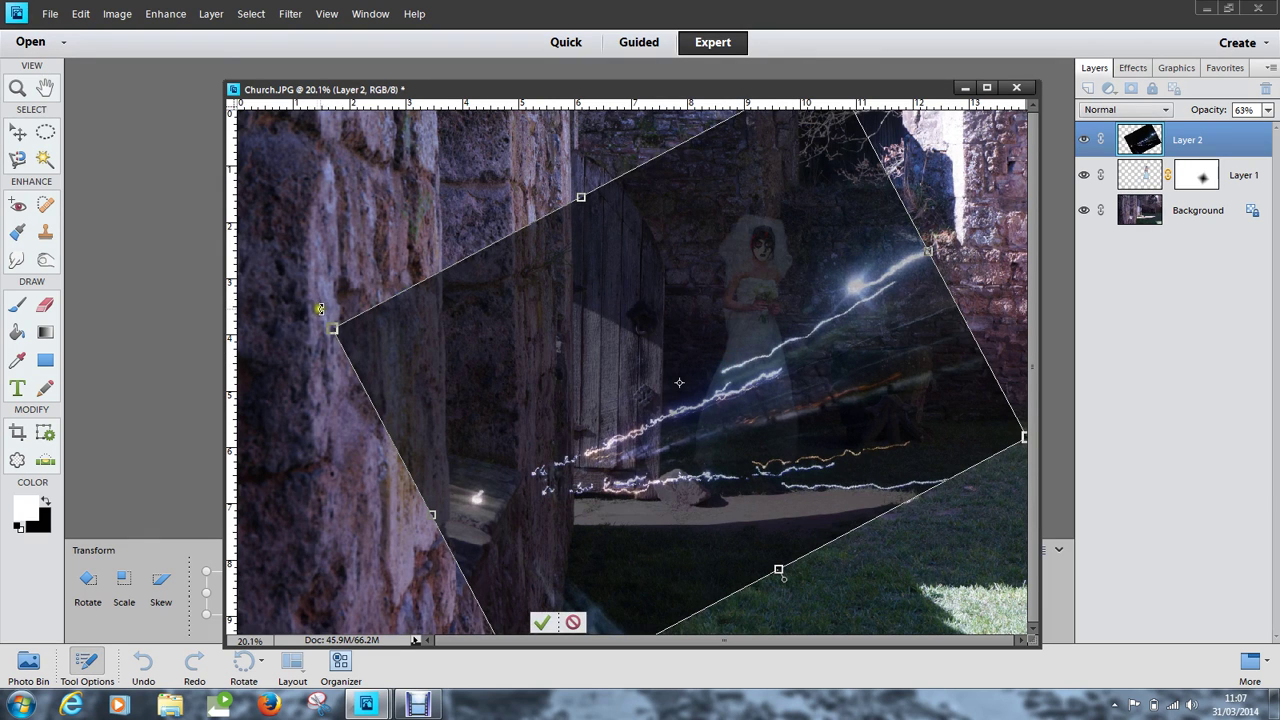
drag(320, 309, 342, 375)
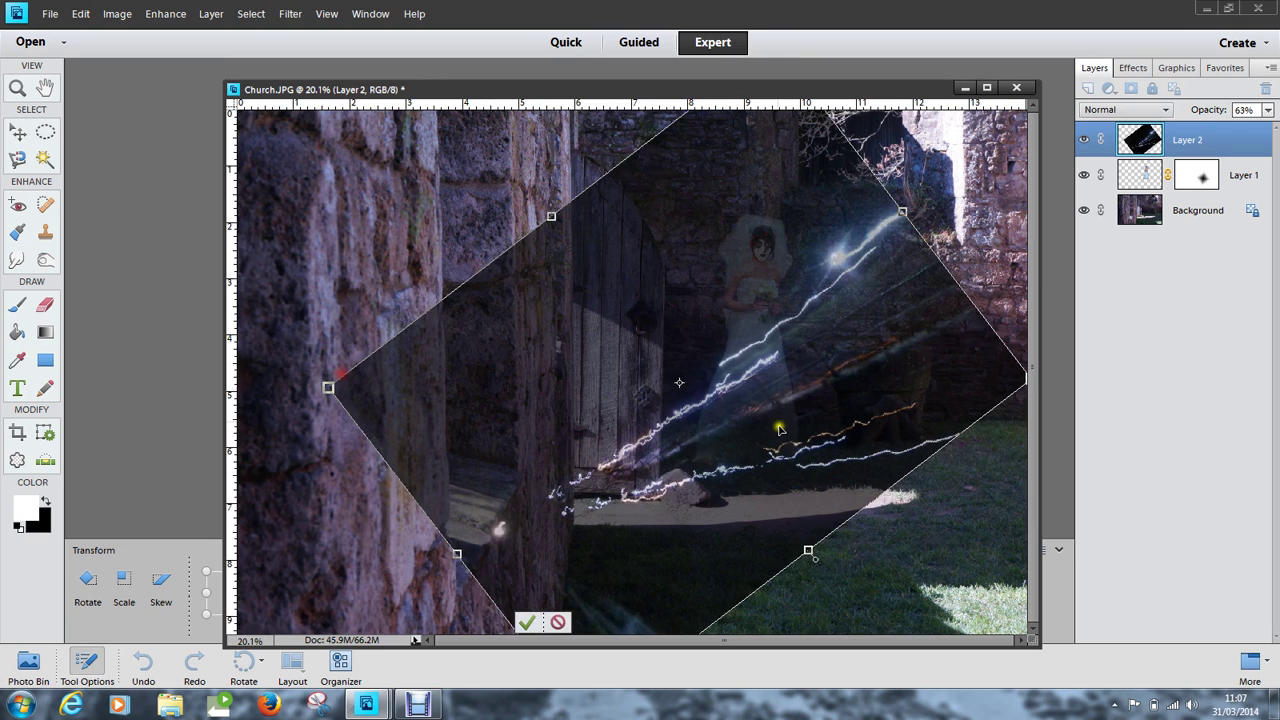
drag(737, 372, 703, 356)
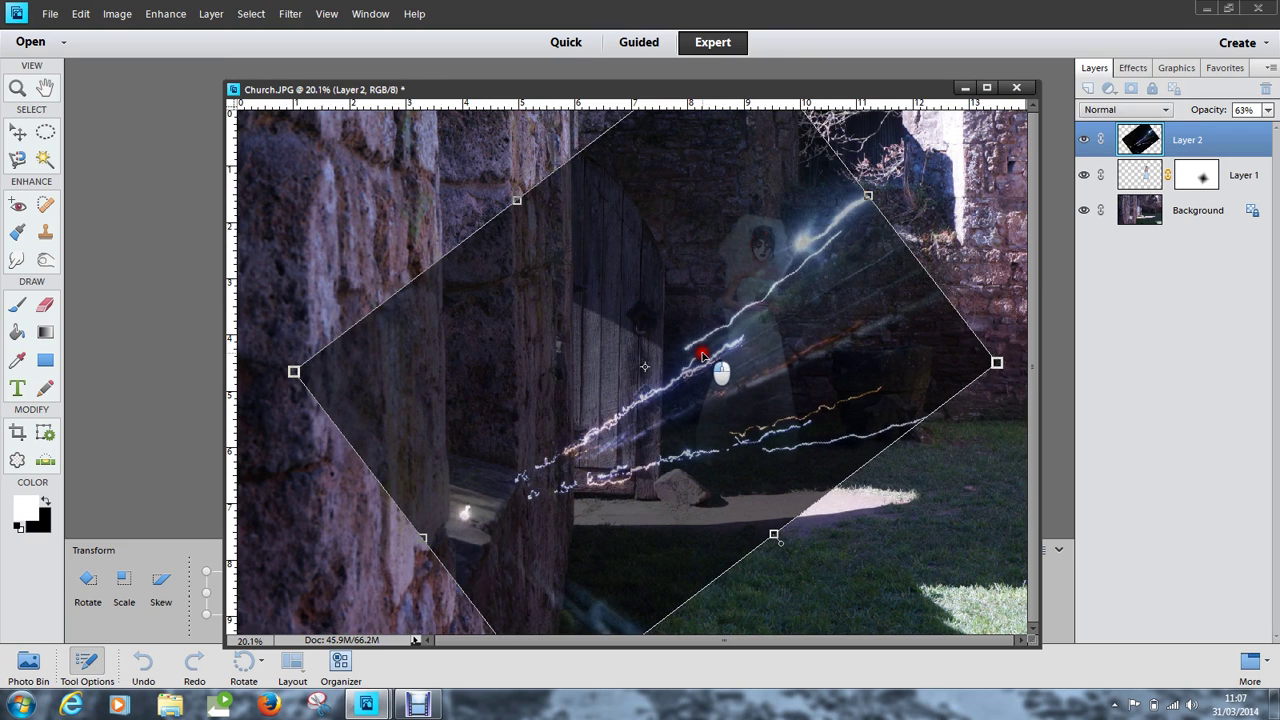
drag(703, 356, 703, 356)
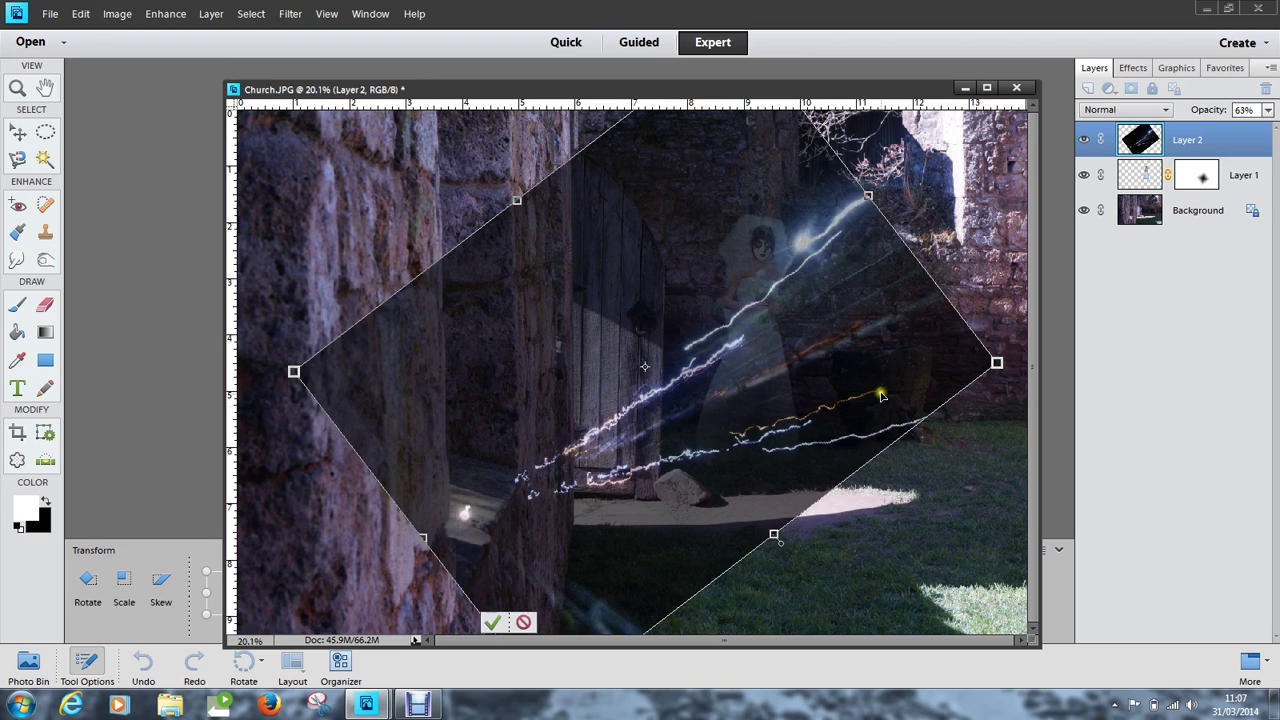
click(491, 624)
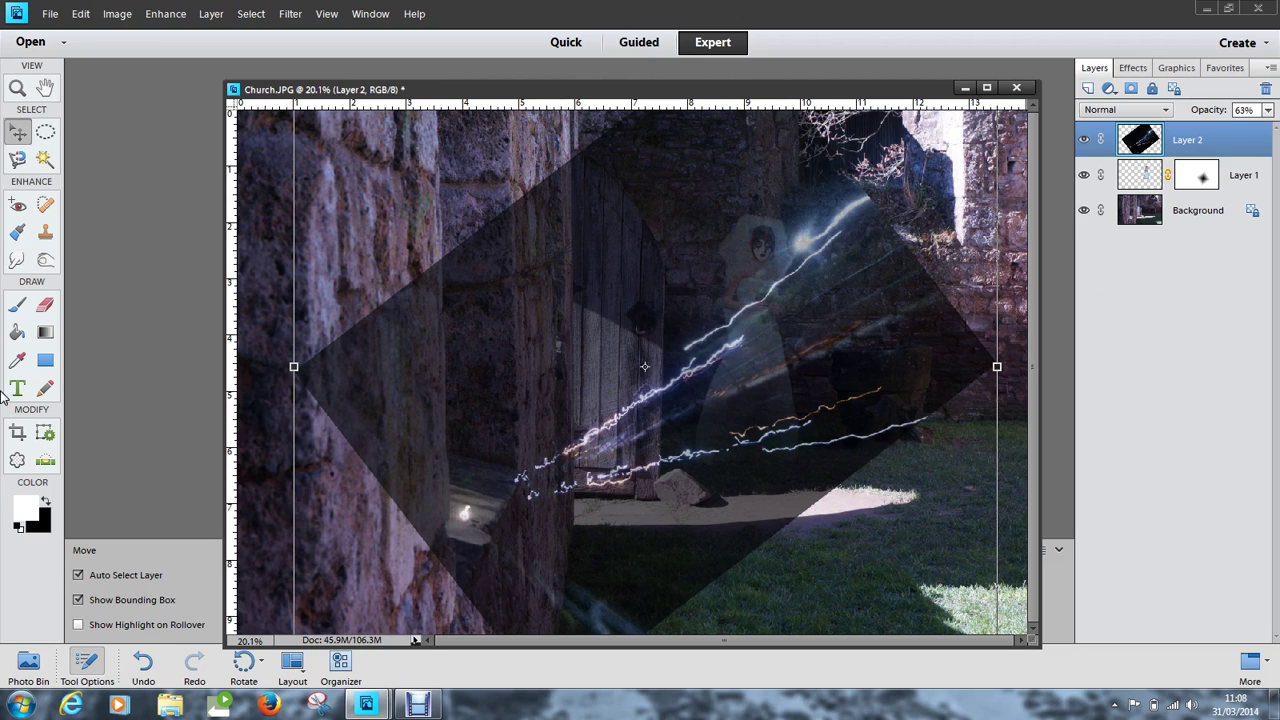
click(41, 334)
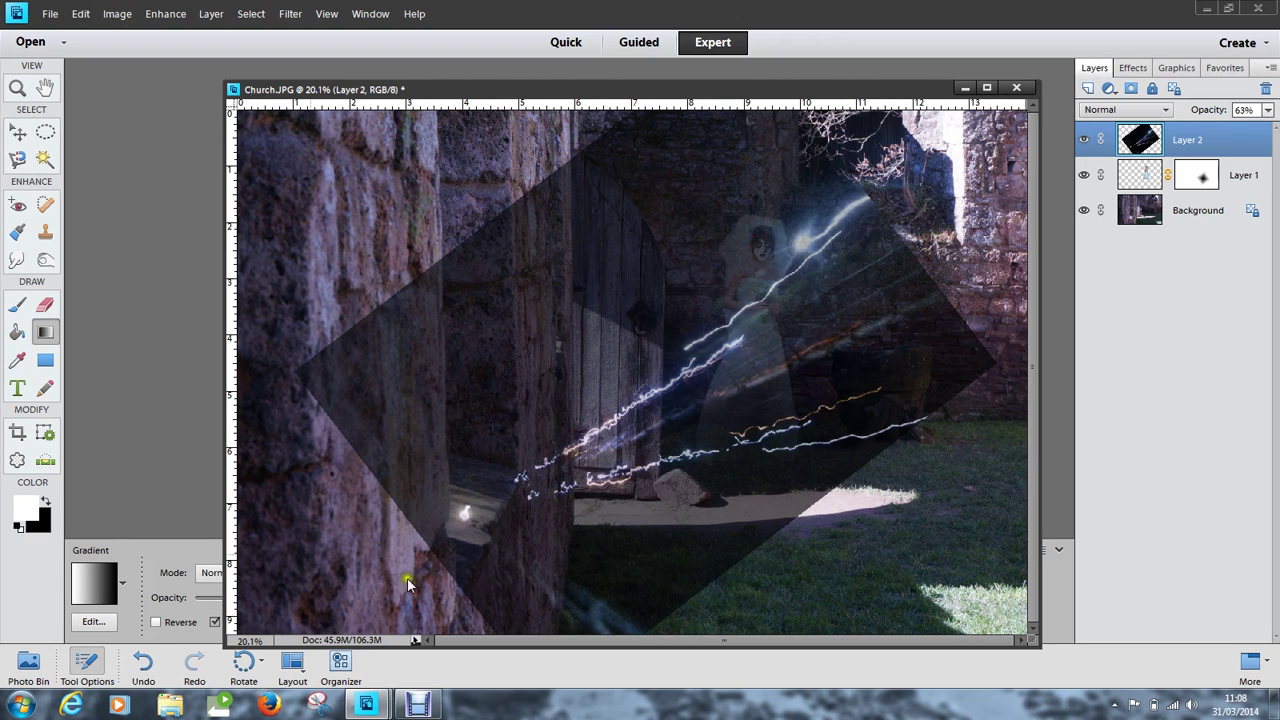
click(43, 499)
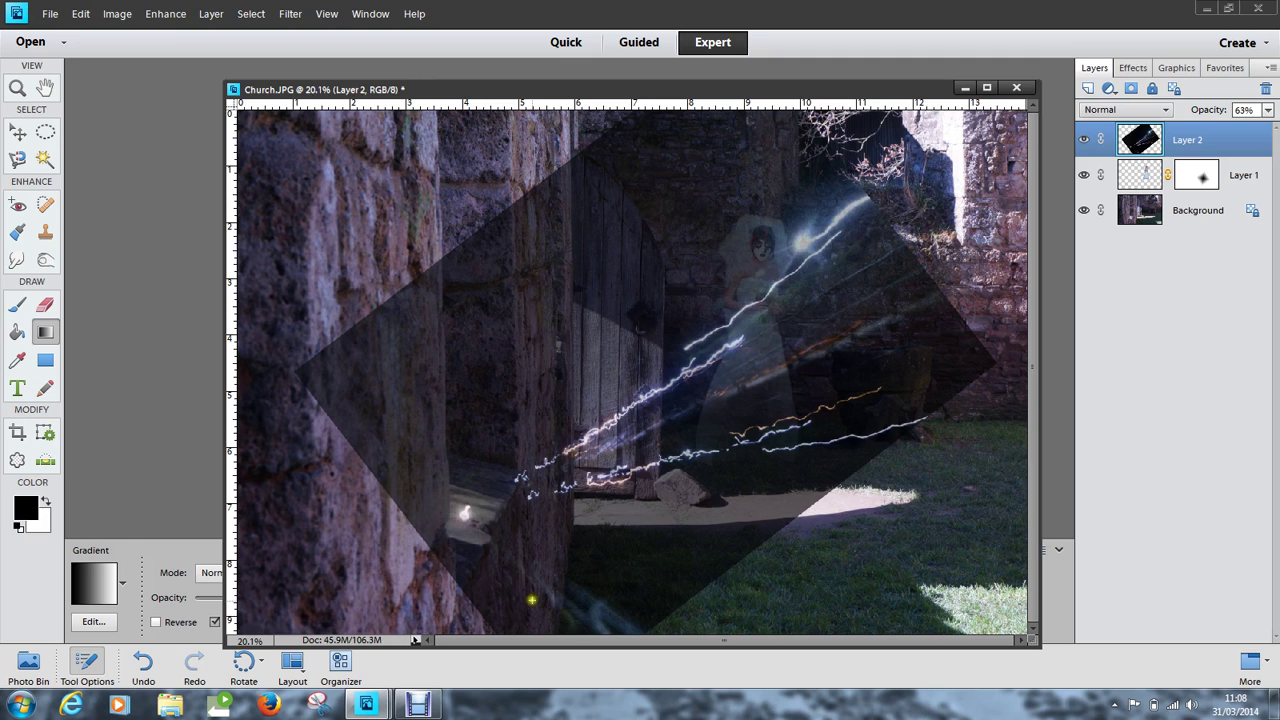
drag(535, 614, 689, 268)
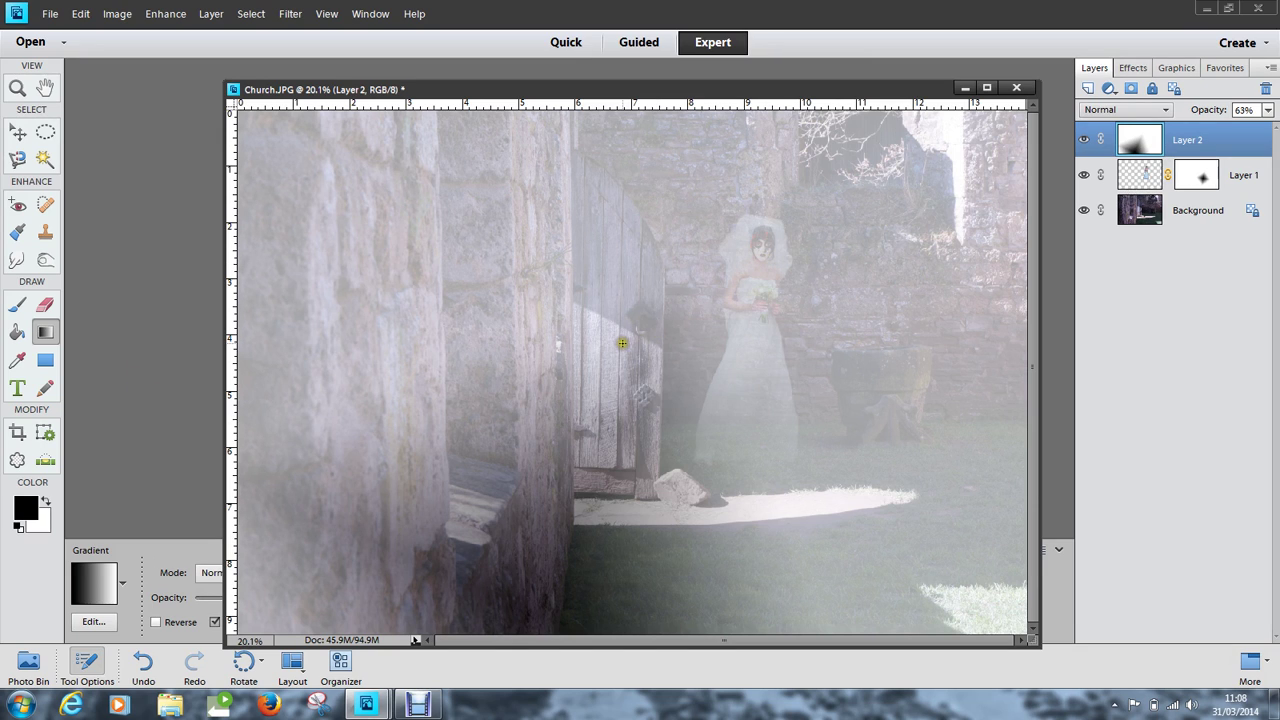
key(ctrl+z)
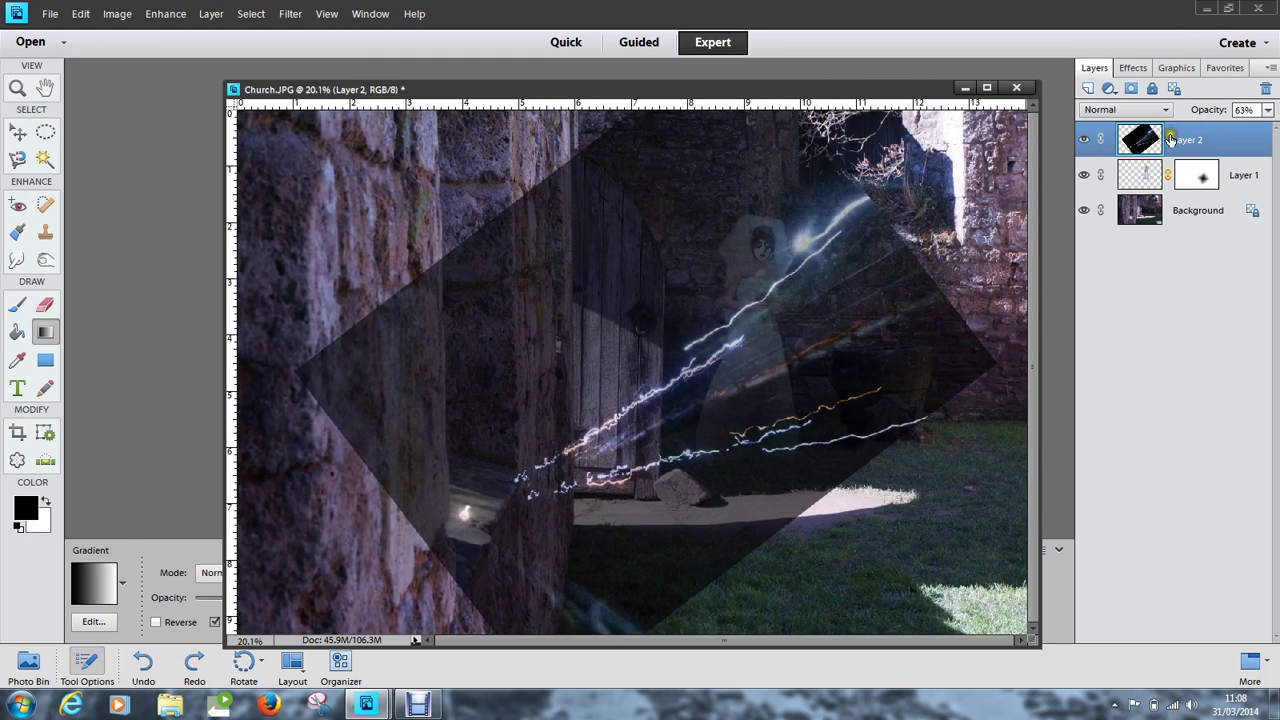
Add a layer mask to the light layer and try fading its lower edge with an upward black-to-white gradient.
click(1128, 89)
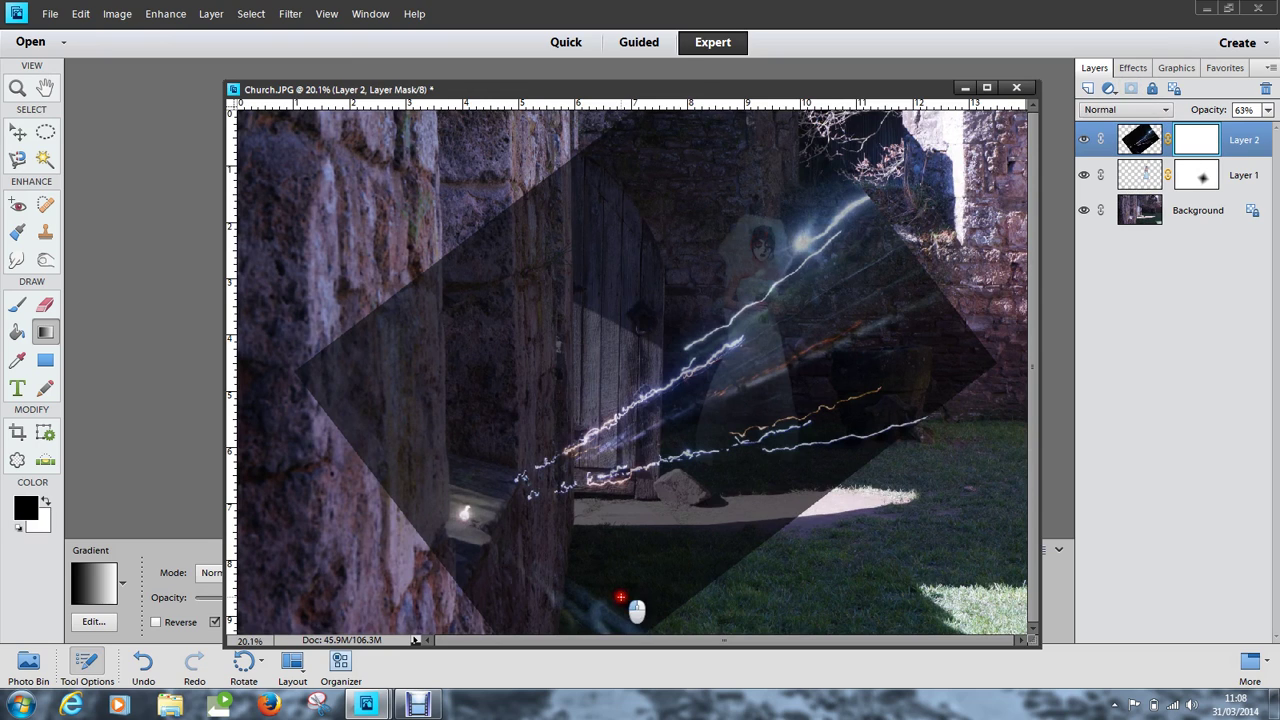
drag(620, 597, 669, 345)
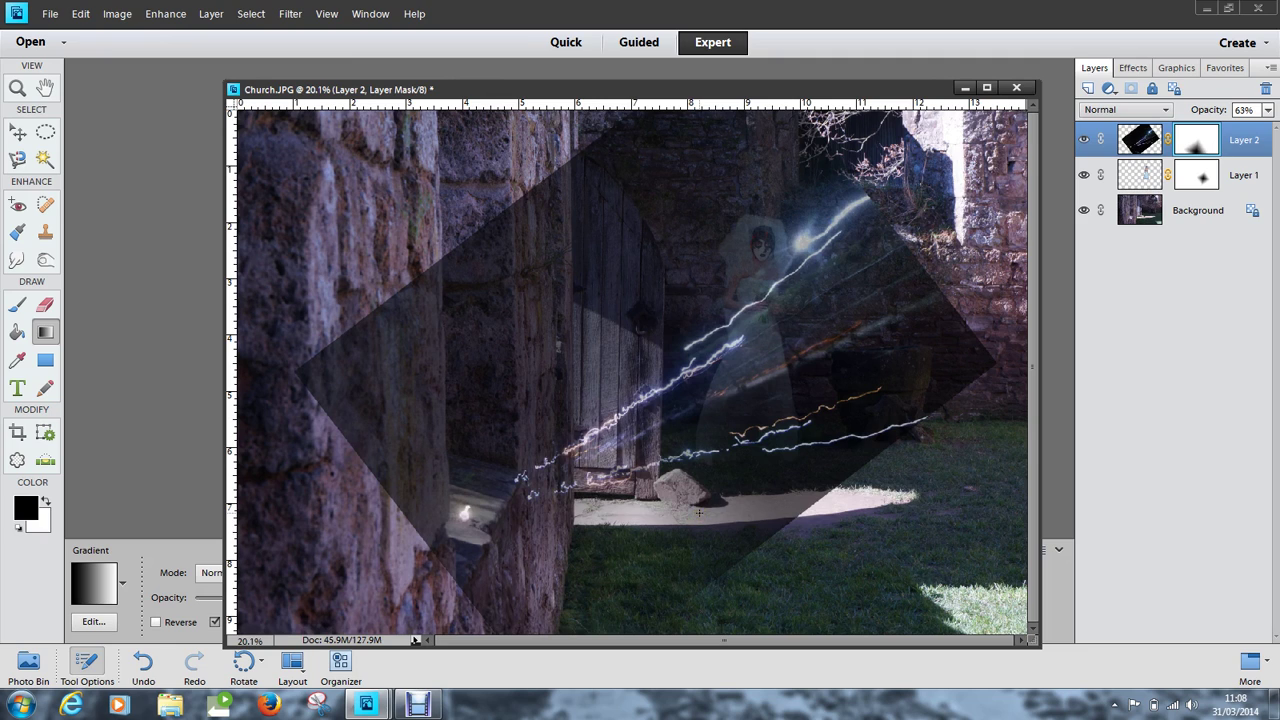
key(ctrl+z)
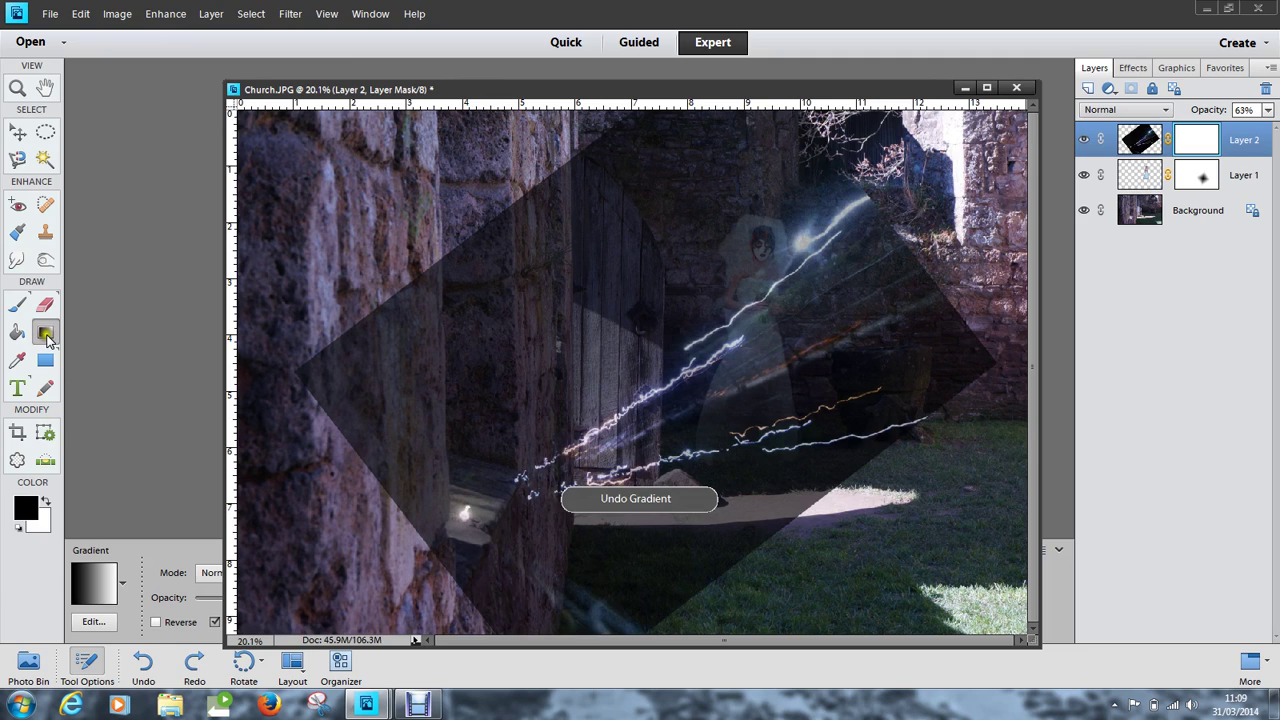
Brush black on the light layer's mask to hide the dark area surrounding the light streaks on the pillars, door, grass and wall.
click(14, 309)
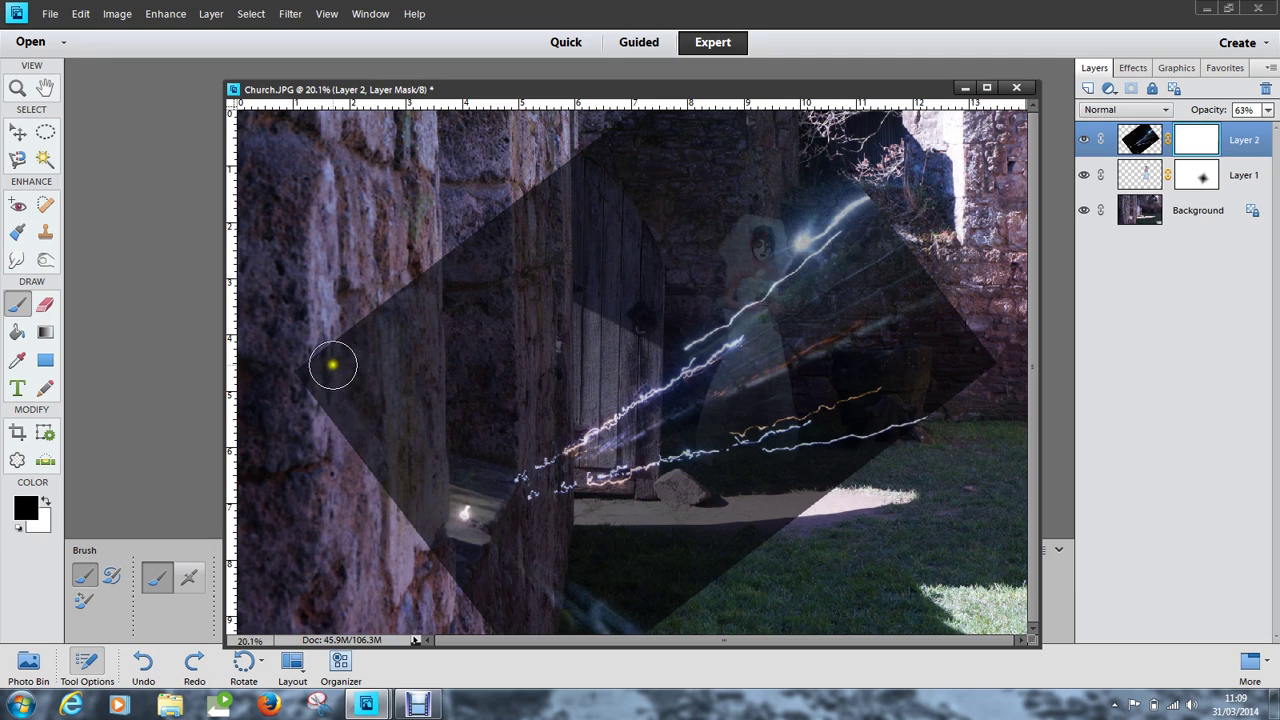
mouse_move(329, 366)
mouse_down()
mouse_move(372, 355)
mouse_move(498, 172)
mouse_move(500, 296)
mouse_move(527, 284)
mouse_move(582, 186)
mouse_move(642, 170)
mouse_move(683, 118)
mouse_move(719, 175)
mouse_move(727, 129)
mouse_move(705, 201)
mouse_move(659, 199)
mouse_move(547, 313)
mouse_move(530, 311)
mouse_move(425, 406)
mouse_move(427, 372)
mouse_move(367, 422)
mouse_move(374, 343)
mouse_move(379, 384)
mouse_move(405, 397)
mouse_move(397, 436)
mouse_move(478, 353)
mouse_move(501, 369)
mouse_move(547, 354)
mouse_move(539, 394)
mouse_move(469, 408)
mouse_move(496, 420)
mouse_move(405, 435)
mouse_move(402, 461)
mouse_move(421, 449)
mouse_move(423, 626)
mouse_move(516, 603)
mouse_move(669, 617)
mouse_move(692, 554)
mouse_move(731, 523)
mouse_move(686, 491)
mouse_move(626, 518)
mouse_move(508, 534)
mouse_move(497, 601)
mouse_move(680, 540)
mouse_move(612, 549)
mouse_up()
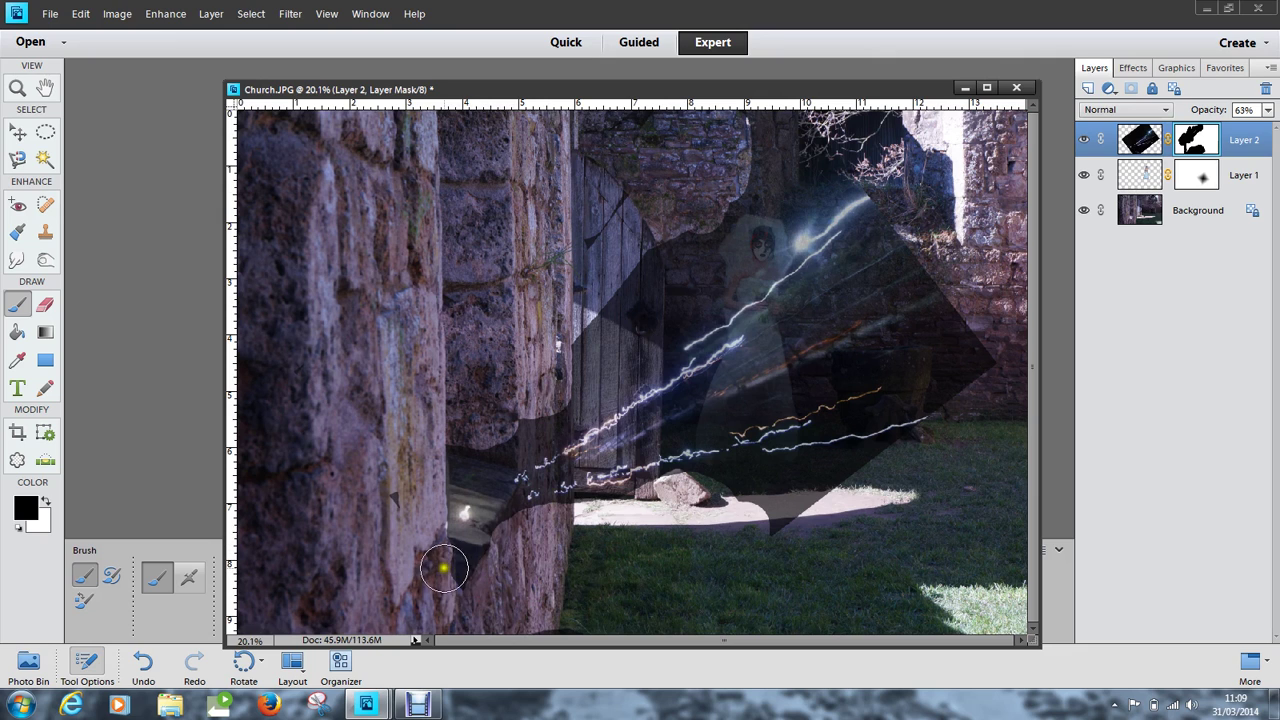
mouse_move(443, 560)
mouse_down()
mouse_move(493, 568)
mouse_move(448, 559)
mouse_move(488, 568)
mouse_move(466, 598)
mouse_move(530, 575)
mouse_up()
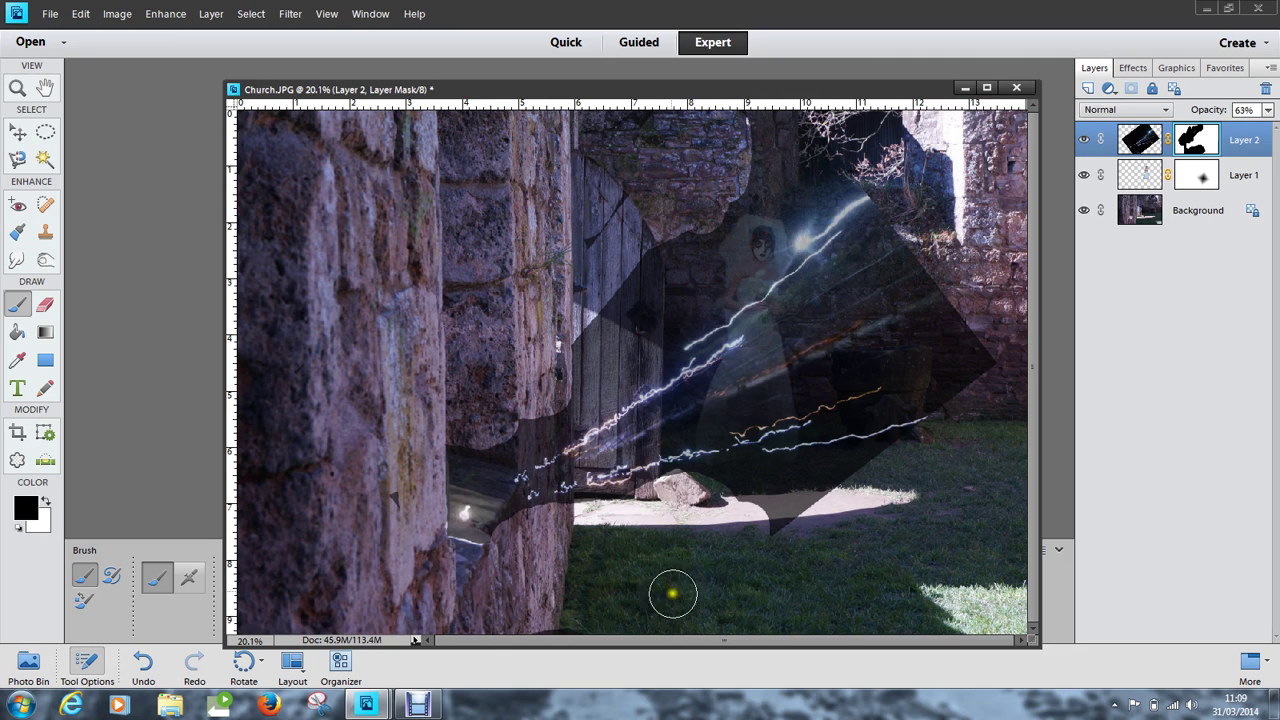
mouse_move(493, 425)
mouse_down()
mouse_move(491, 449)
mouse_move(457, 449)
mouse_move(478, 458)
mouse_move(491, 446)
mouse_up()
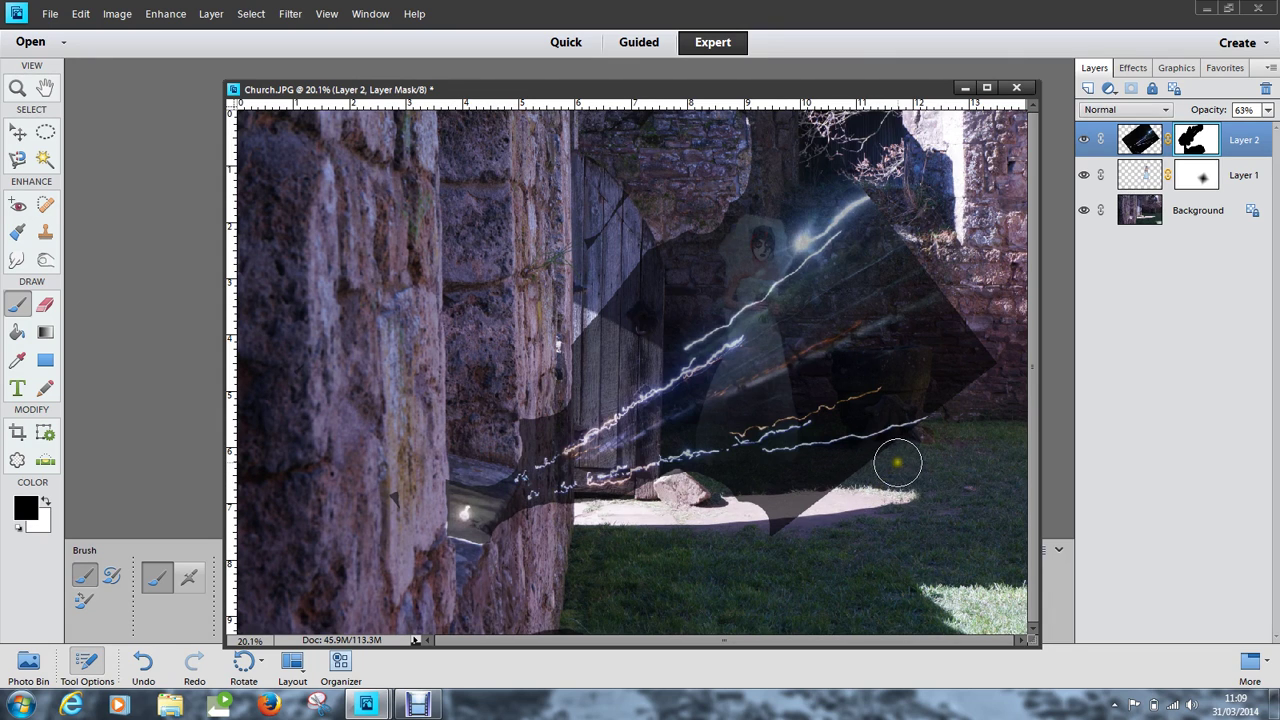
mouse_move(875, 465)
mouse_down()
mouse_move(640, 505)
mouse_move(803, 506)
mouse_move(814, 540)
mouse_move(1017, 346)
mouse_move(923, 358)
mouse_move(951, 337)
mouse_move(937, 363)
mouse_move(947, 382)
mouse_move(1014, 343)
mouse_move(974, 208)
mouse_up()
mouse_move(702, 206)
mouse_down()
mouse_move(689, 285)
mouse_move(654, 306)
mouse_move(637, 351)
mouse_move(508, 436)
mouse_move(682, 256)
mouse_move(638, 280)
mouse_move(612, 270)
mouse_move(670, 184)
mouse_move(765, 145)
mouse_move(773, 118)
mouse_move(808, 126)
mouse_move(817, 146)
mouse_move(768, 171)
mouse_move(716, 166)
mouse_up()
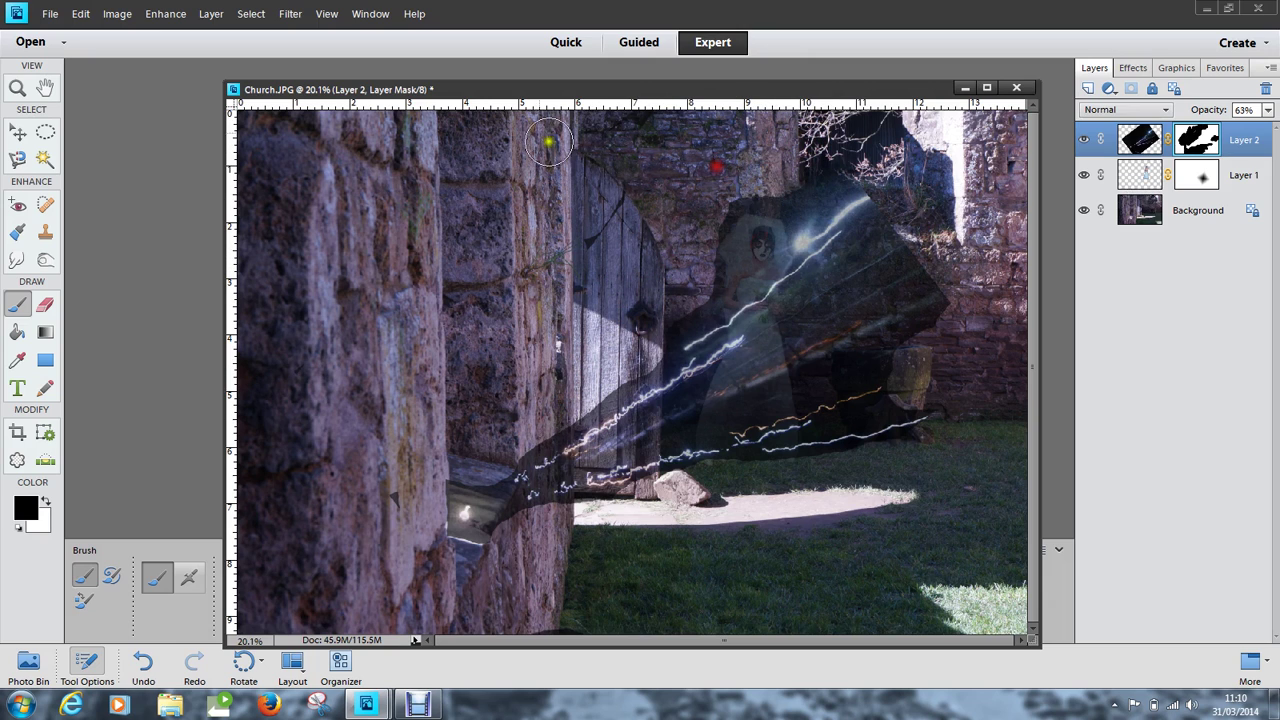
Dock the Church window and mask out the dark area of the light layer above and beside the bride's veil.
drag(601, 94, 577, 66)
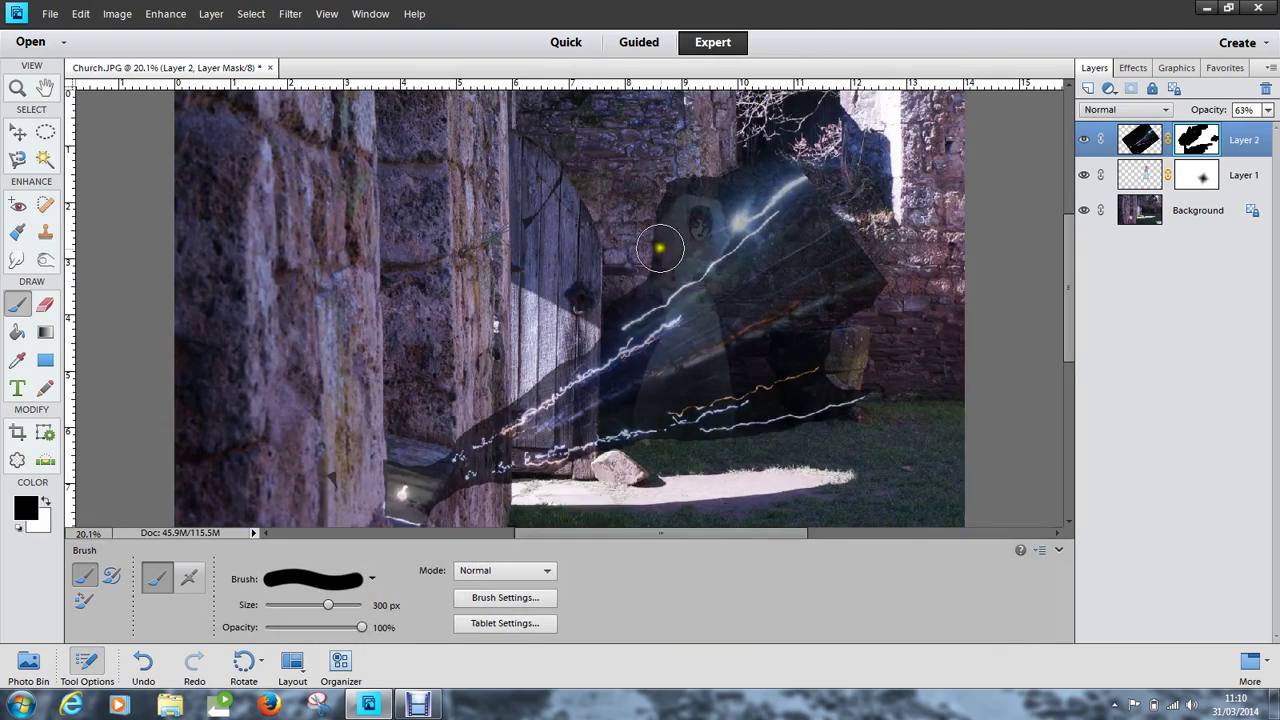
scroll(653, 402, up, 4)
scroll(653, 402, up, 1)
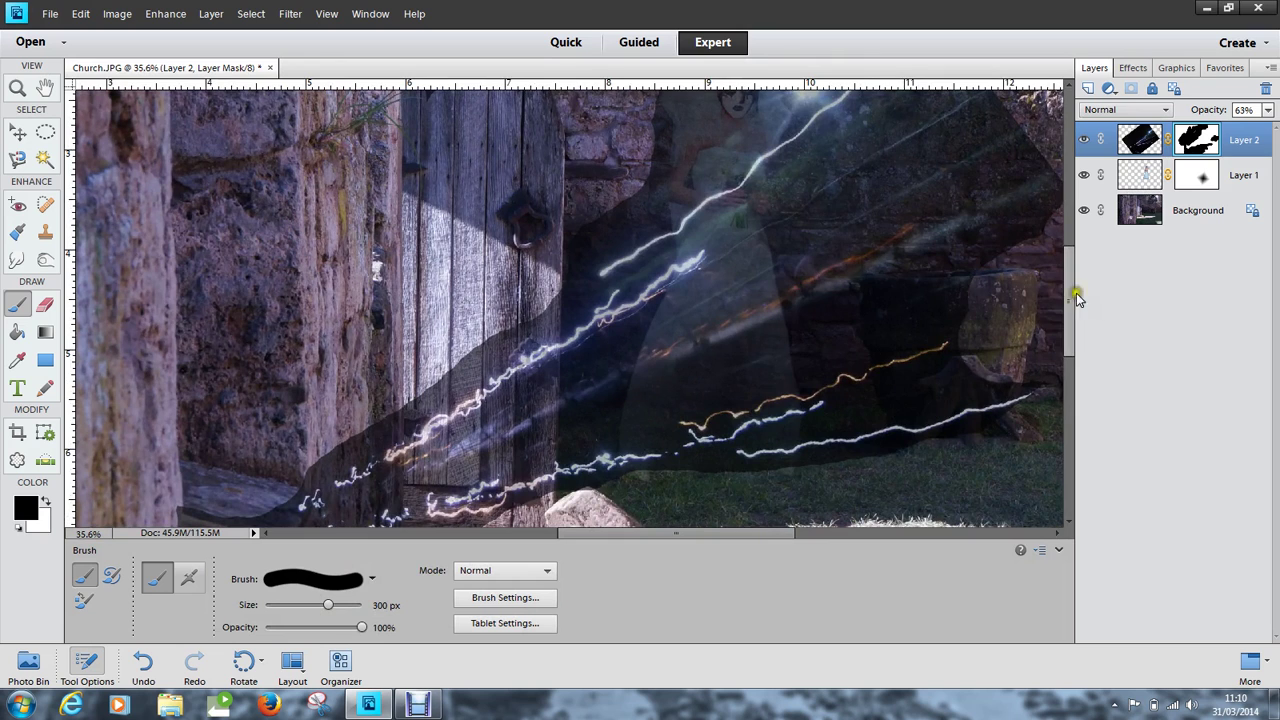
drag(1070, 288, 1070, 206)
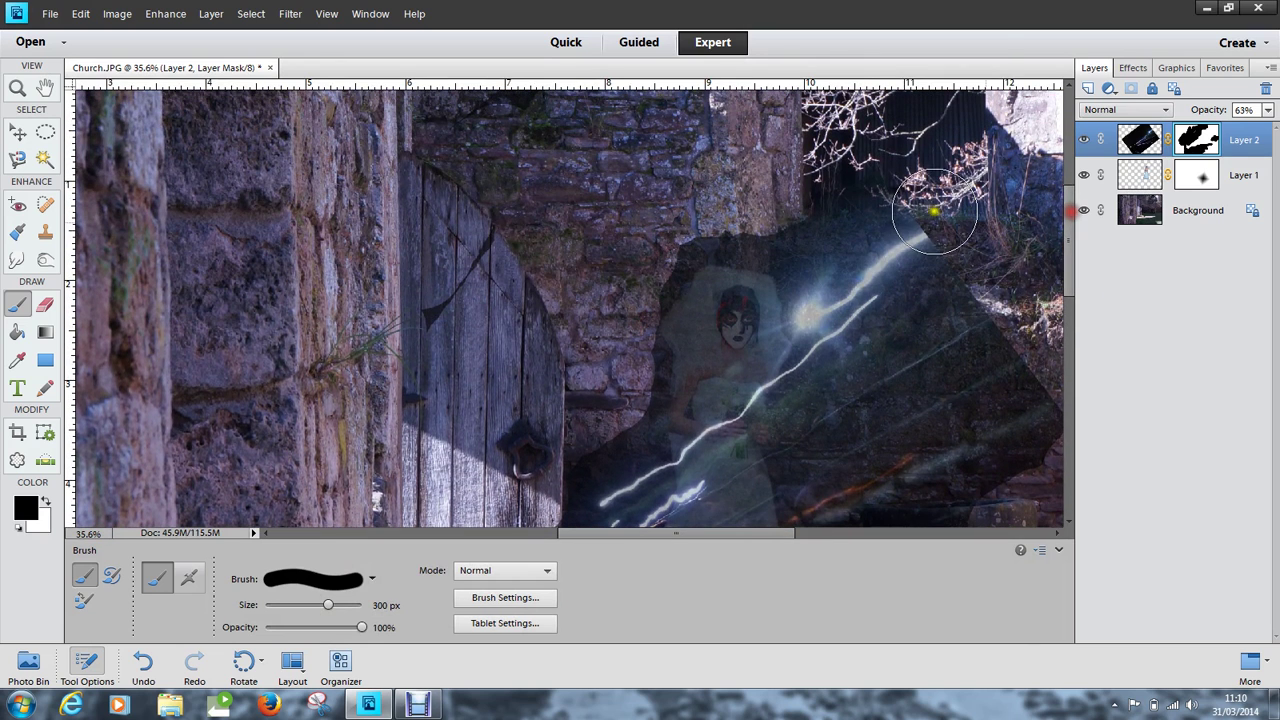
mouse_move(876, 185)
mouse_down()
mouse_move(831, 229)
mouse_move(756, 239)
mouse_move(728, 284)
mouse_move(709, 288)
mouse_move(718, 250)
mouse_move(665, 274)
mouse_move(695, 330)
mouse_move(655, 346)
mouse_move(635, 392)
mouse_move(567, 447)
mouse_move(695, 234)
mouse_up()
Reduce the brush size to 150 px and mask out the glow and dark area between the bride's head and the upper light streak.
key(bracketleft)
key(bracketleft)
key(bracketleft)
key(bracketleft)
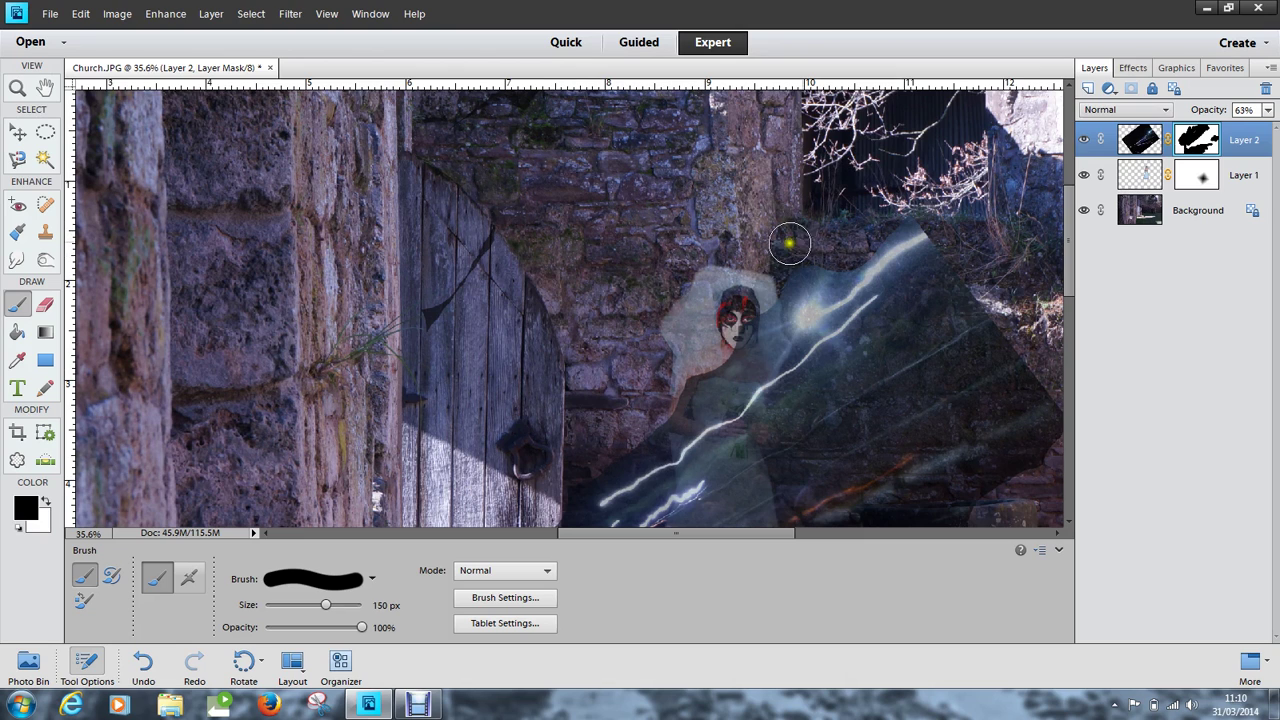
mouse_move(836, 255)
mouse_down()
mouse_move(793, 290)
mouse_move(832, 274)
mouse_up()
mouse_move(827, 282)
mouse_down()
mouse_move(908, 212)
mouse_move(873, 228)
mouse_move(949, 125)
mouse_move(1052, 145)
mouse_move(1054, 243)
mouse_move(1015, 277)
mouse_up()
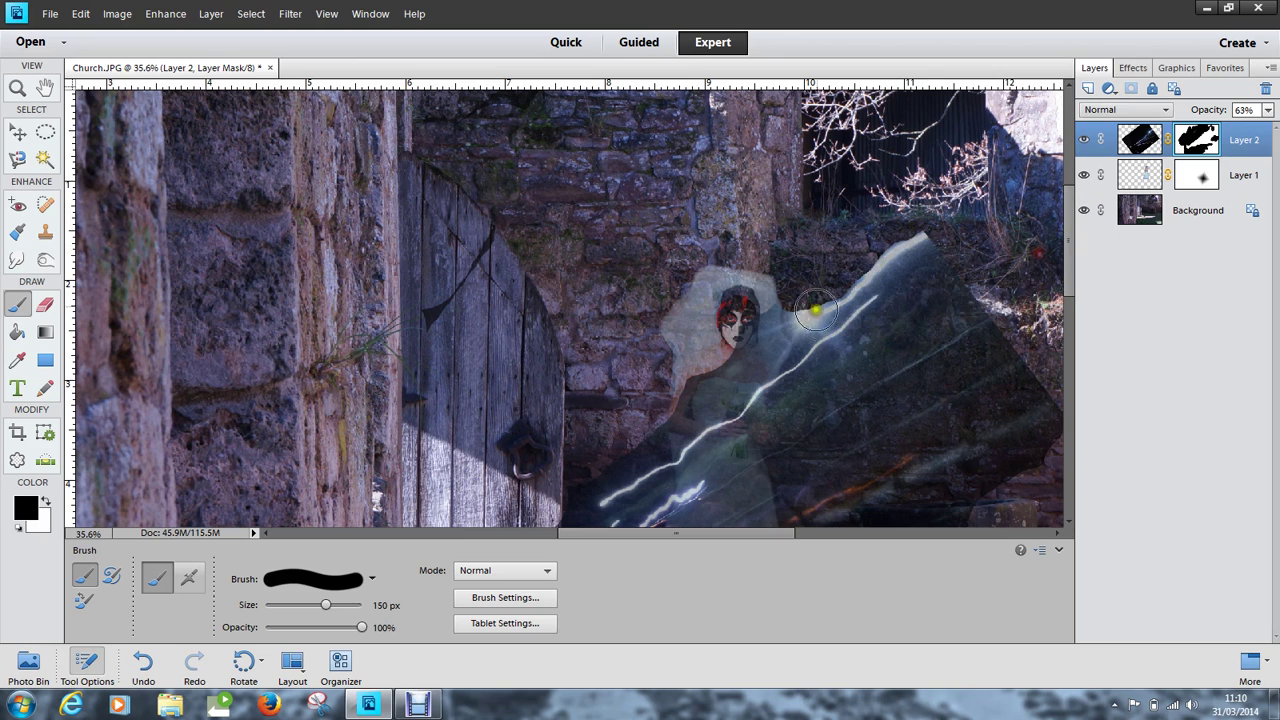
mouse_move(845, 267)
mouse_down()
mouse_move(725, 395)
mouse_move(532, 505)
mouse_move(793, 275)
mouse_move(741, 306)
mouse_move(775, 280)
mouse_move(758, 308)
mouse_move(770, 268)
mouse_up()
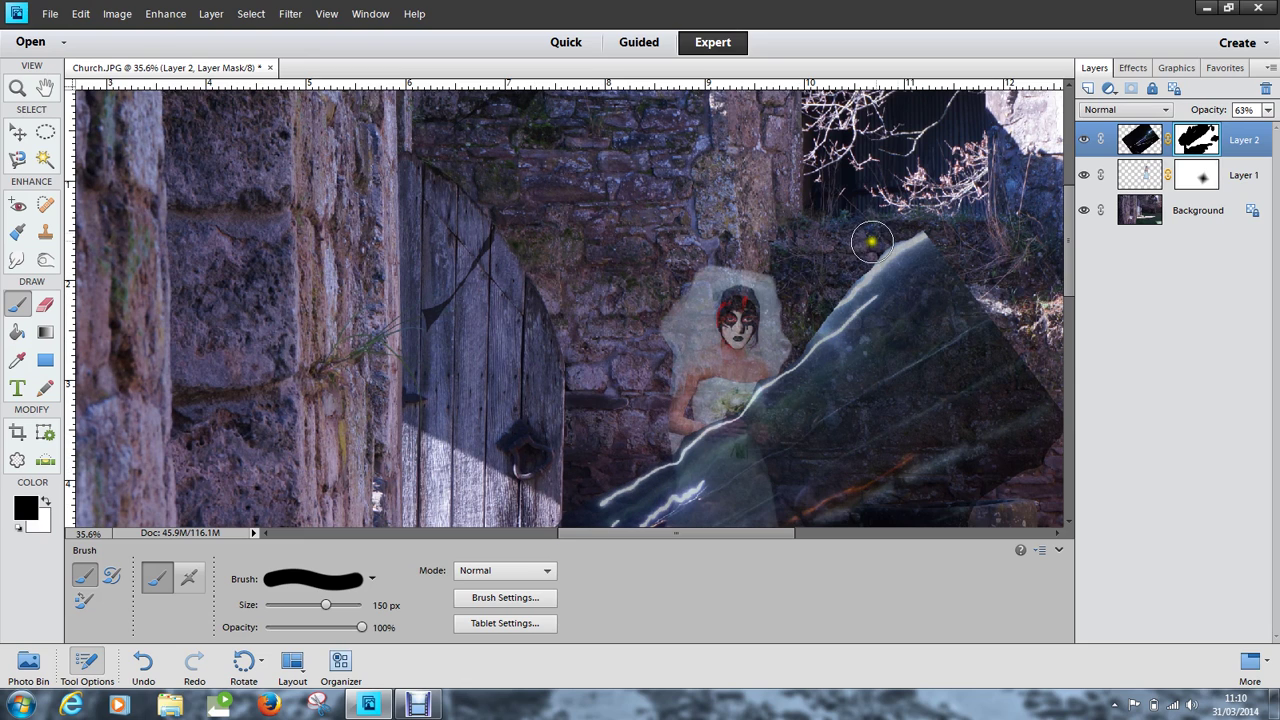
mouse_move(930, 230)
mouse_down()
mouse_move(852, 270)
mouse_move(865, 270)
mouse_up()
Mask out the leftover dark area along the top edge of the upper light streak and on the wall beyond its tip.
scroll(840, 262, up, 4)
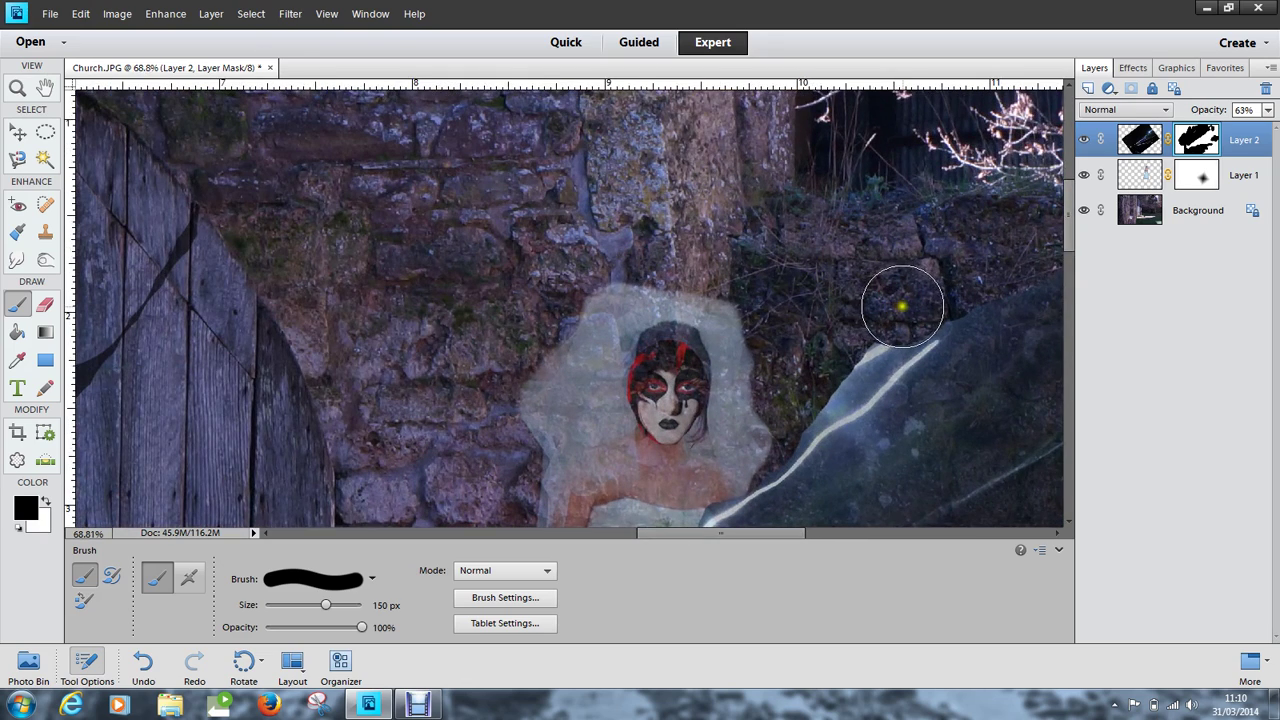
mouse_move(903, 310)
mouse_down()
mouse_move(835, 372)
mouse_move(810, 375)
mouse_move(758, 436)
mouse_move(687, 476)
mouse_move(662, 319)
mouse_move(612, 283)
mouse_up()
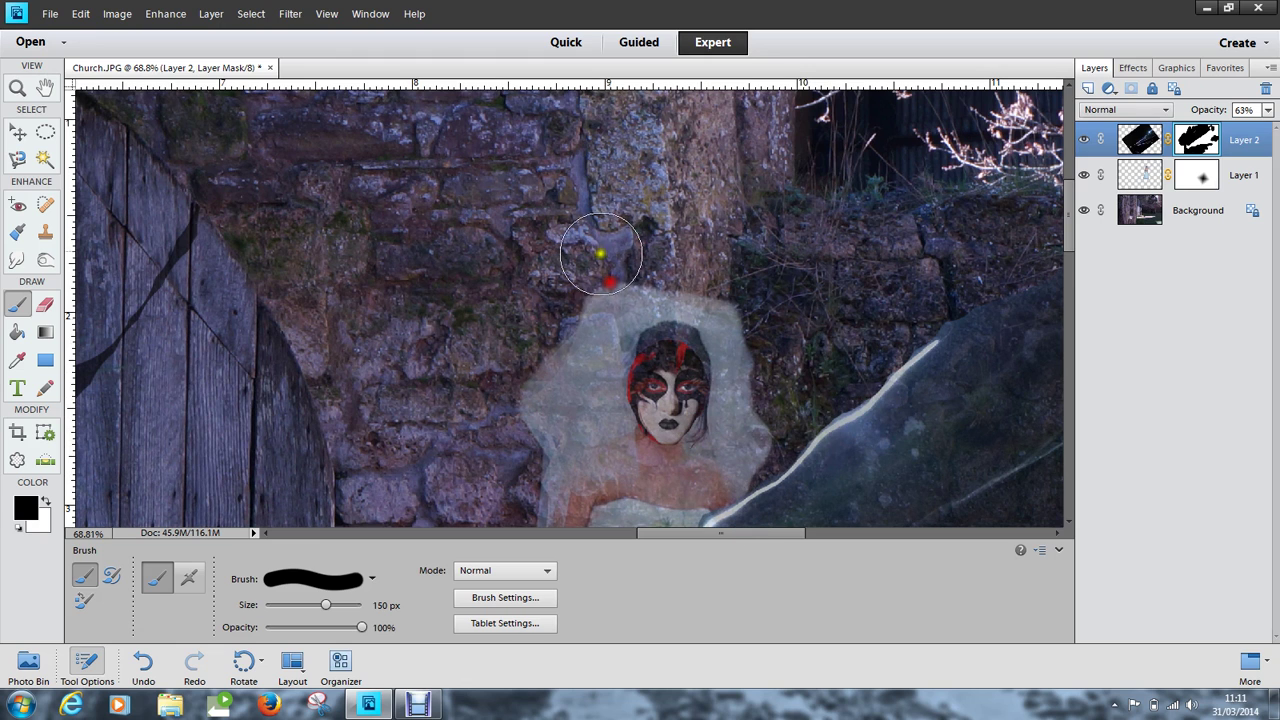
drag(783, 541, 853, 544)
mouse_move(722, 300)
mouse_down()
mouse_move(728, 331)
mouse_move(699, 331)
mouse_move(691, 280)
mouse_move(644, 289)
mouse_move(610, 317)
mouse_move(573, 285)
mouse_move(562, 301)
mouse_move(601, 302)
mouse_move(583, 352)
mouse_move(732, 332)
mouse_move(613, 365)
mouse_move(585, 388)
mouse_move(743, 344)
mouse_move(688, 359)
mouse_move(667, 374)
mouse_move(694, 372)
mouse_move(627, 409)
mouse_move(677, 388)
mouse_move(567, 430)
mouse_move(601, 426)
mouse_move(535, 465)
mouse_move(498, 472)
mouse_move(485, 460)
mouse_move(600, 360)
mouse_up()
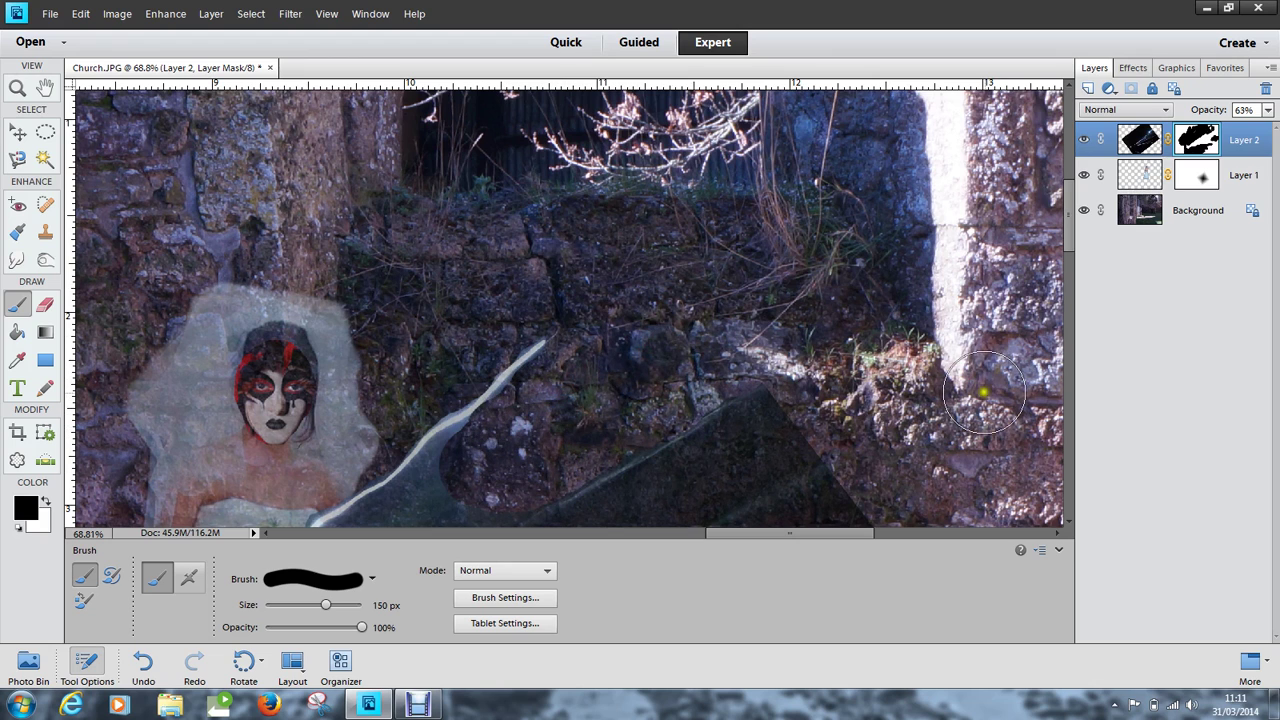
Reduce the brush size to 70 px and mask out the dark gaps between the faint streaks on the wall beyond the bride.
drag(1071, 224, 1066, 263)
click(918, 382)
mouse_move(918, 382)
mouse_down()
mouse_move(823, 419)
mouse_move(772, 480)
mouse_move(790, 481)
mouse_move(937, 371)
mouse_move(935, 337)
mouse_move(890, 392)
mouse_up()
key(bracketleft)
key(bracketleft)
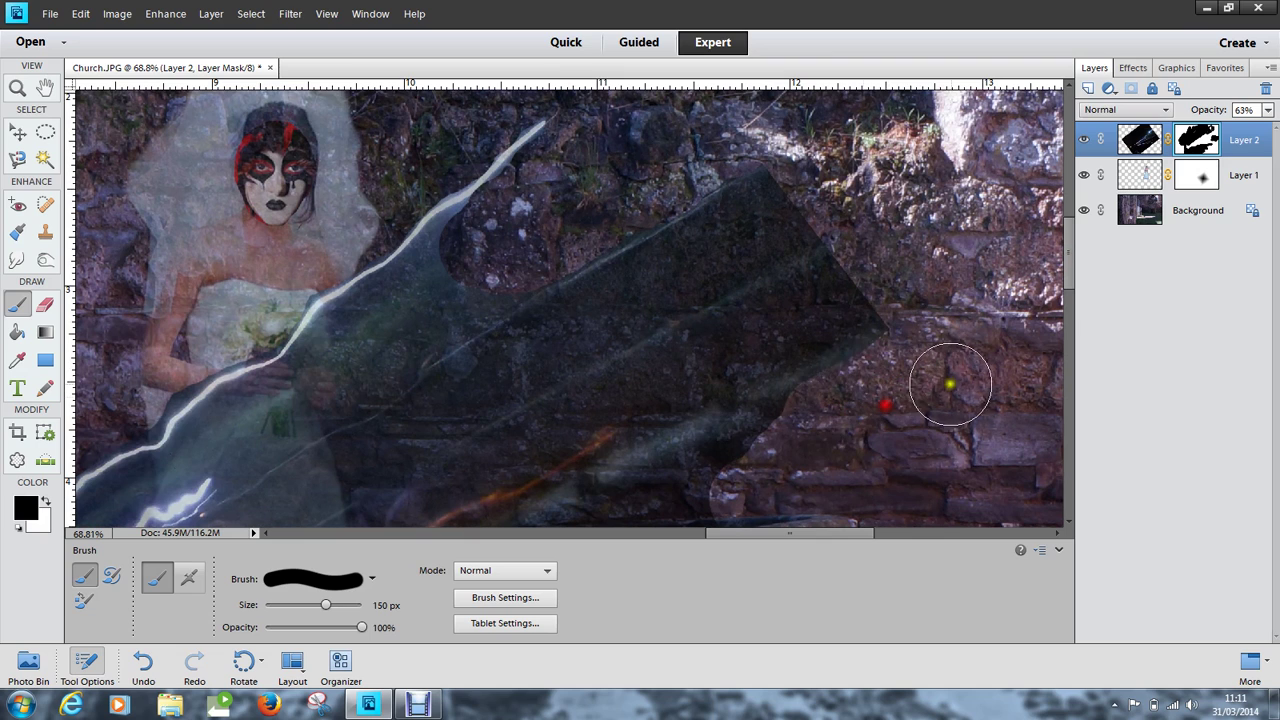
key(bracketleft)
key(bracketleft)
key(bracketleft)
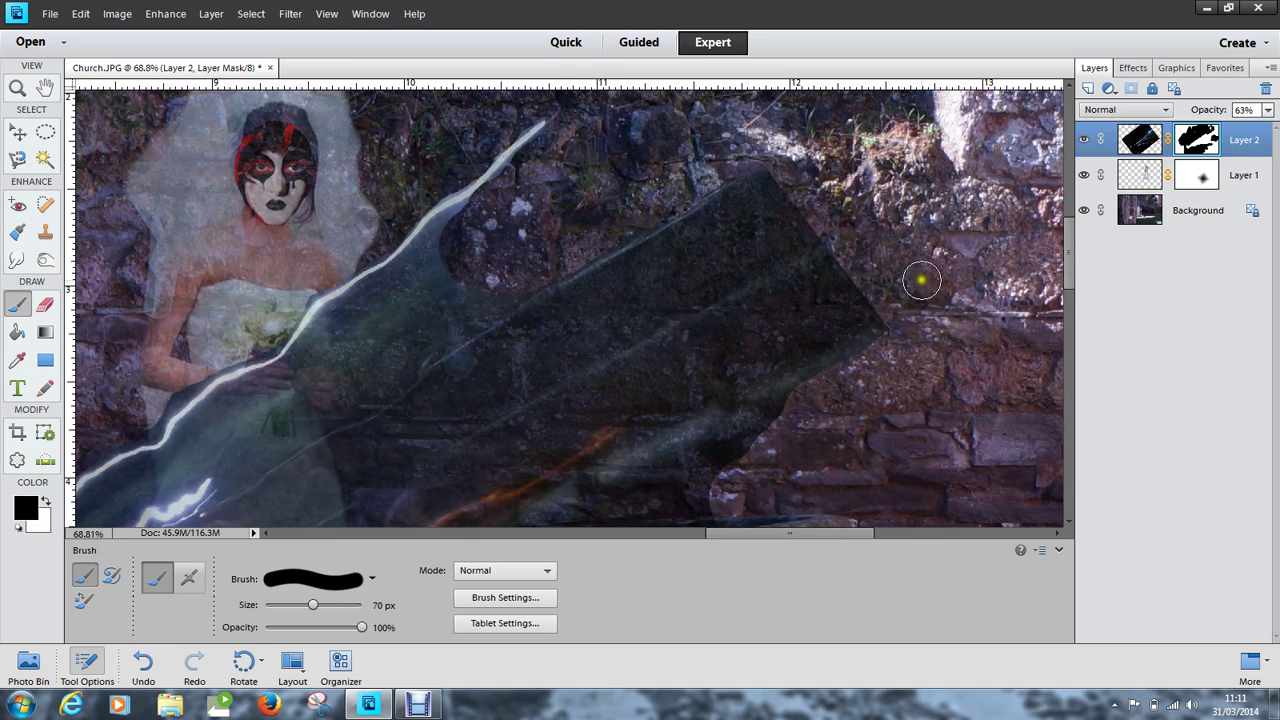
mouse_move(845, 271)
mouse_down()
mouse_move(593, 405)
mouse_move(658, 395)
mouse_move(648, 415)
mouse_move(905, 302)
mouse_move(903, 319)
mouse_move(892, 293)
mouse_move(842, 296)
mouse_move(705, 349)
mouse_up()
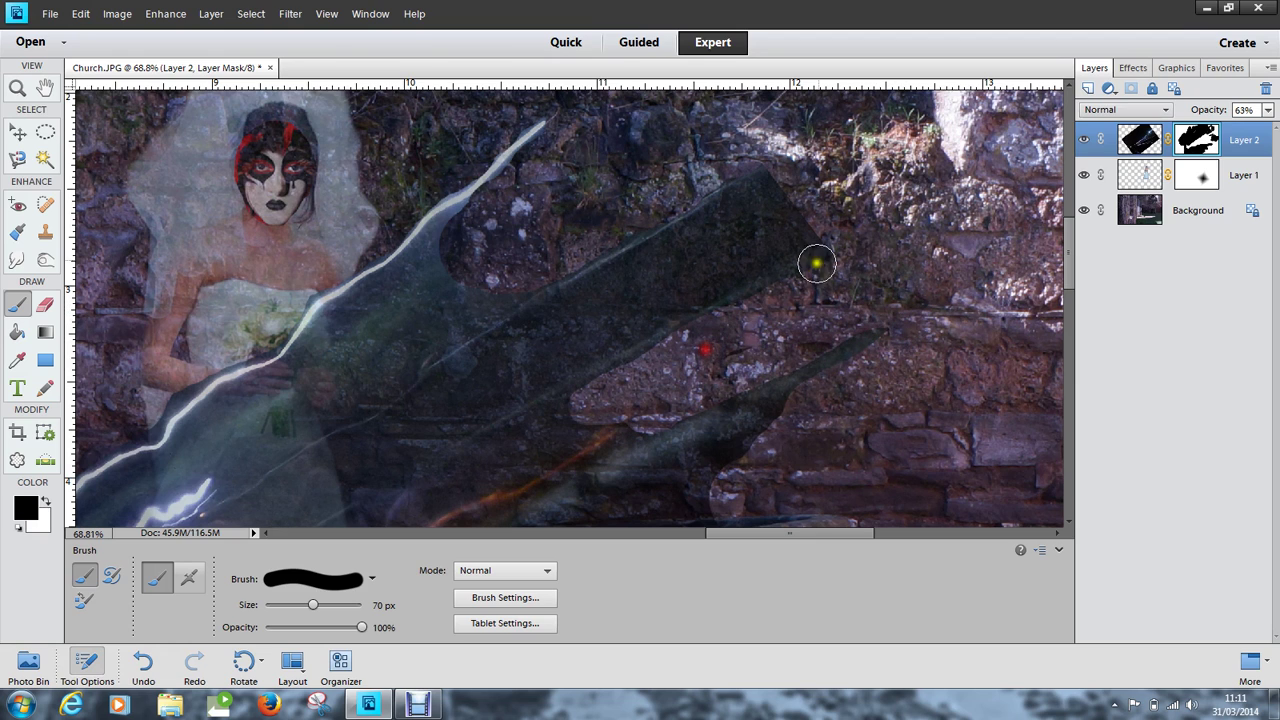
mouse_move(784, 176)
mouse_down()
mouse_move(616, 286)
mouse_move(580, 326)
mouse_move(650, 310)
mouse_move(817, 216)
mouse_move(770, 226)
mouse_move(783, 211)
mouse_move(697, 247)
mouse_up()
scroll(865, 302, down, 4)
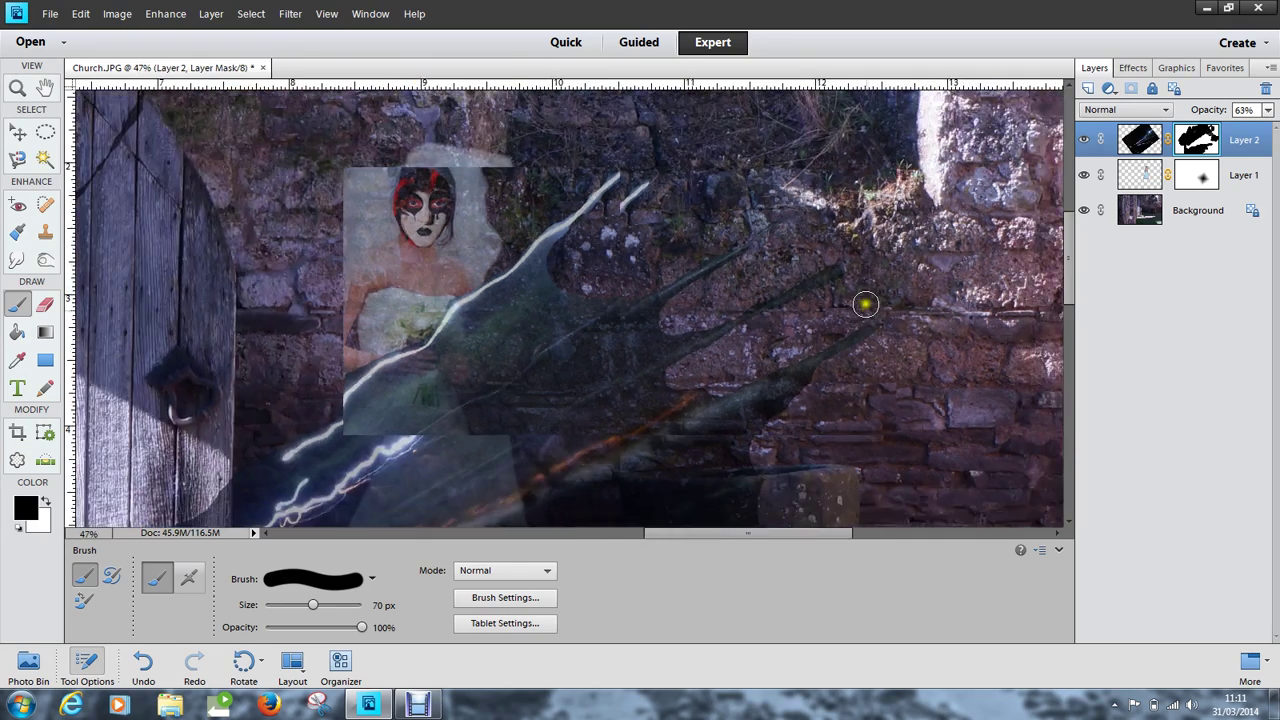
scroll(845, 315, down, 2)
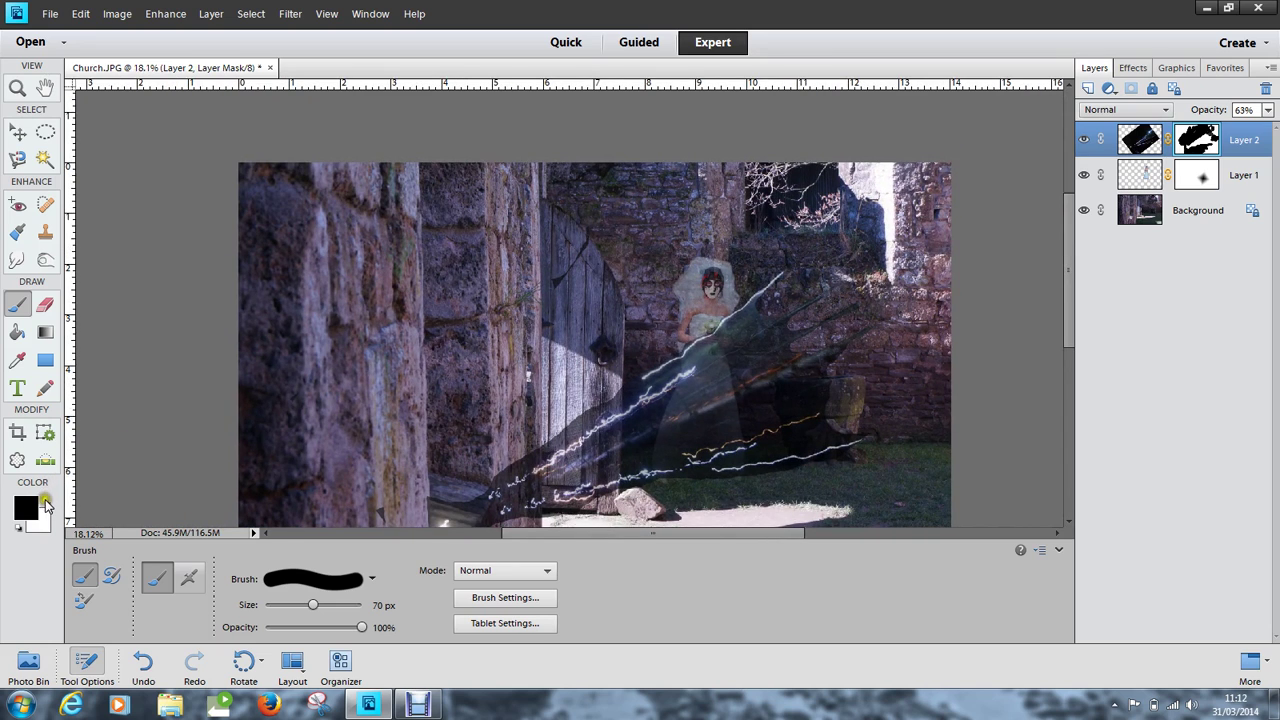
Paint white on the light layer's mask with a 100 px brush to restore its dark area on the wall and over the stone trough.
click(45, 502)
click(27, 510)
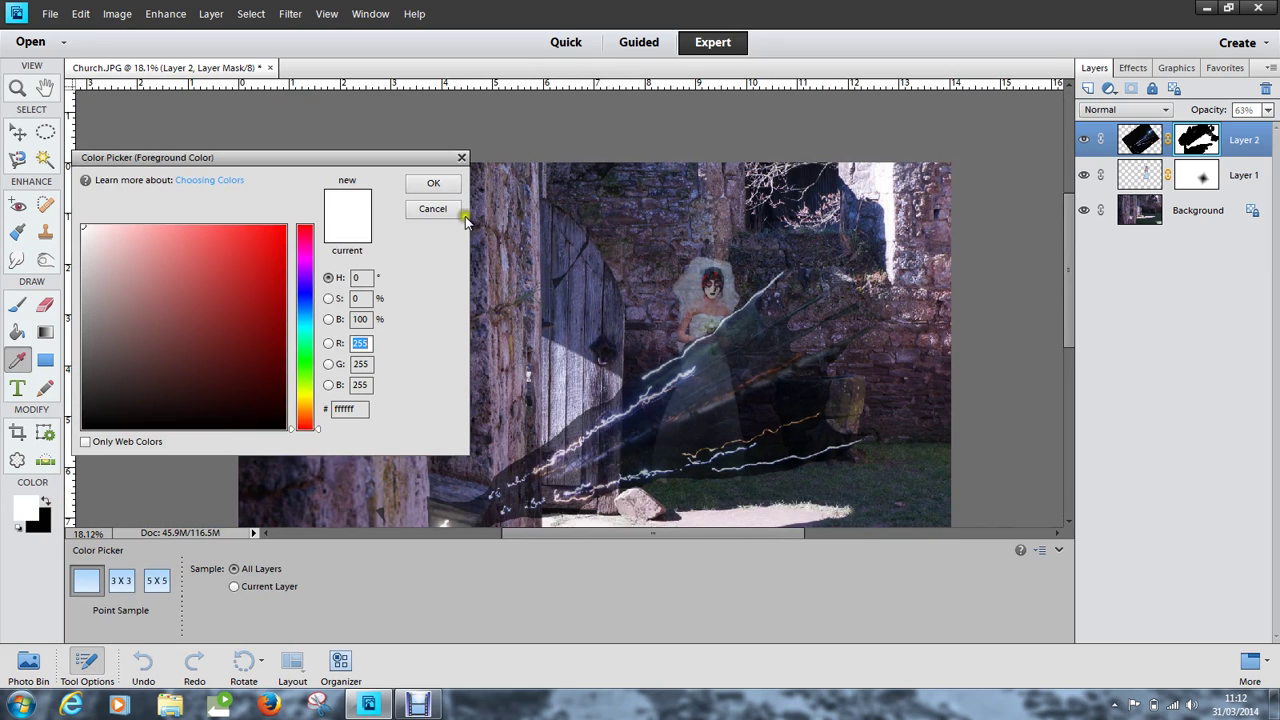
click(432, 184)
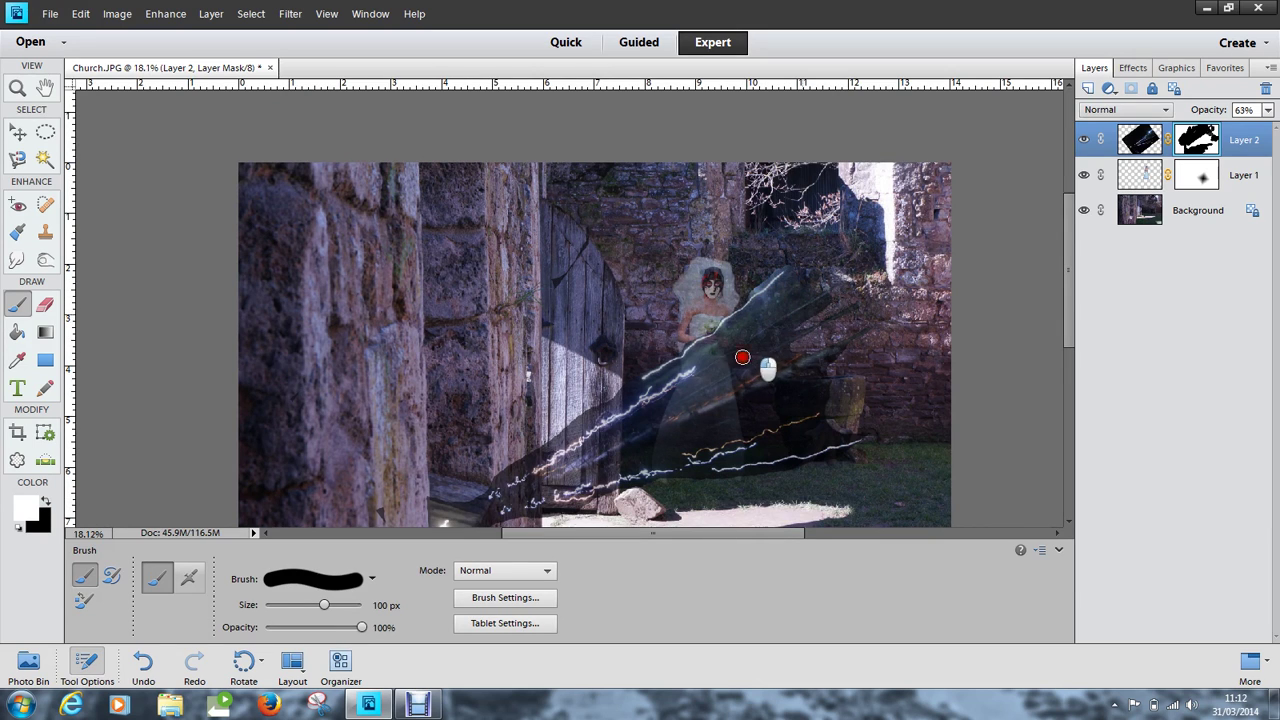
mouse_move(742, 357)
mouse_down()
mouse_move(847, 321)
mouse_move(769, 351)
mouse_move(847, 307)
mouse_move(860, 307)
mouse_move(844, 329)
mouse_move(860, 288)
mouse_up()
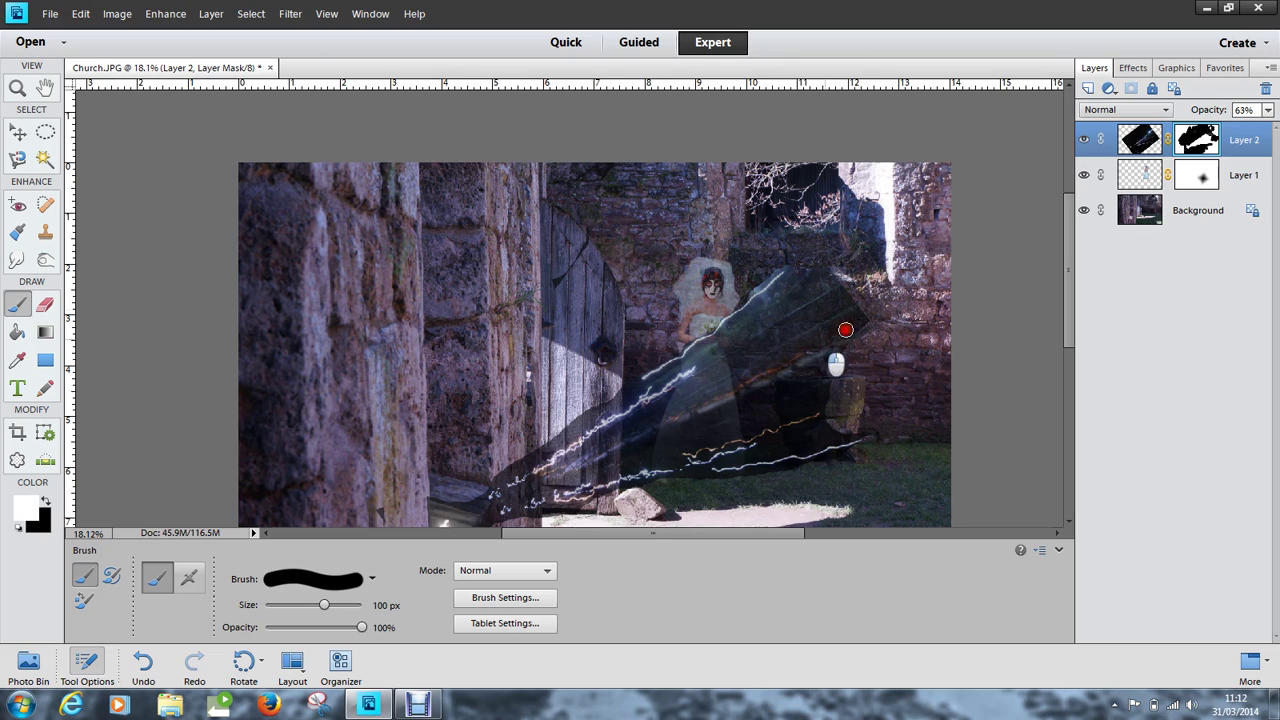
mouse_move(877, 334)
mouse_down()
mouse_move(787, 387)
mouse_move(832, 378)
mouse_move(867, 385)
mouse_move(874, 401)
mouse_move(783, 423)
mouse_move(853, 437)
mouse_up()
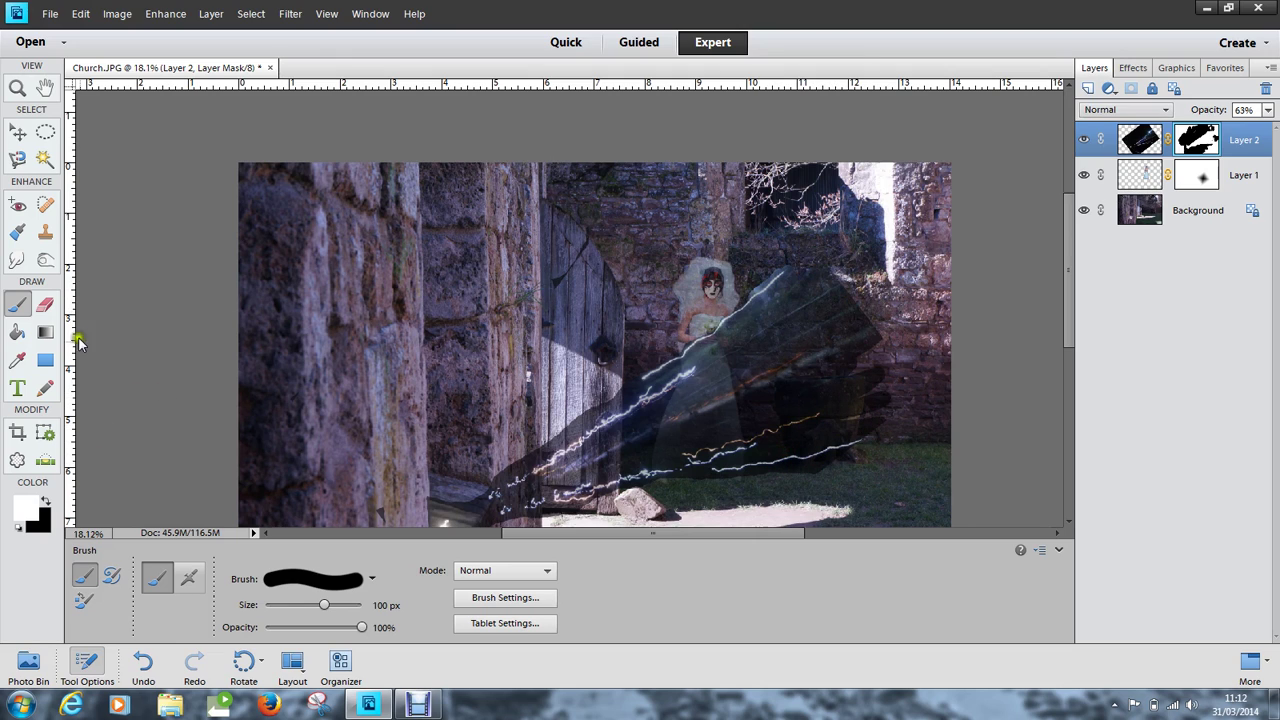
Stretch the light layer horizontally away from the pillars to 115.27% width.
click(17, 132)
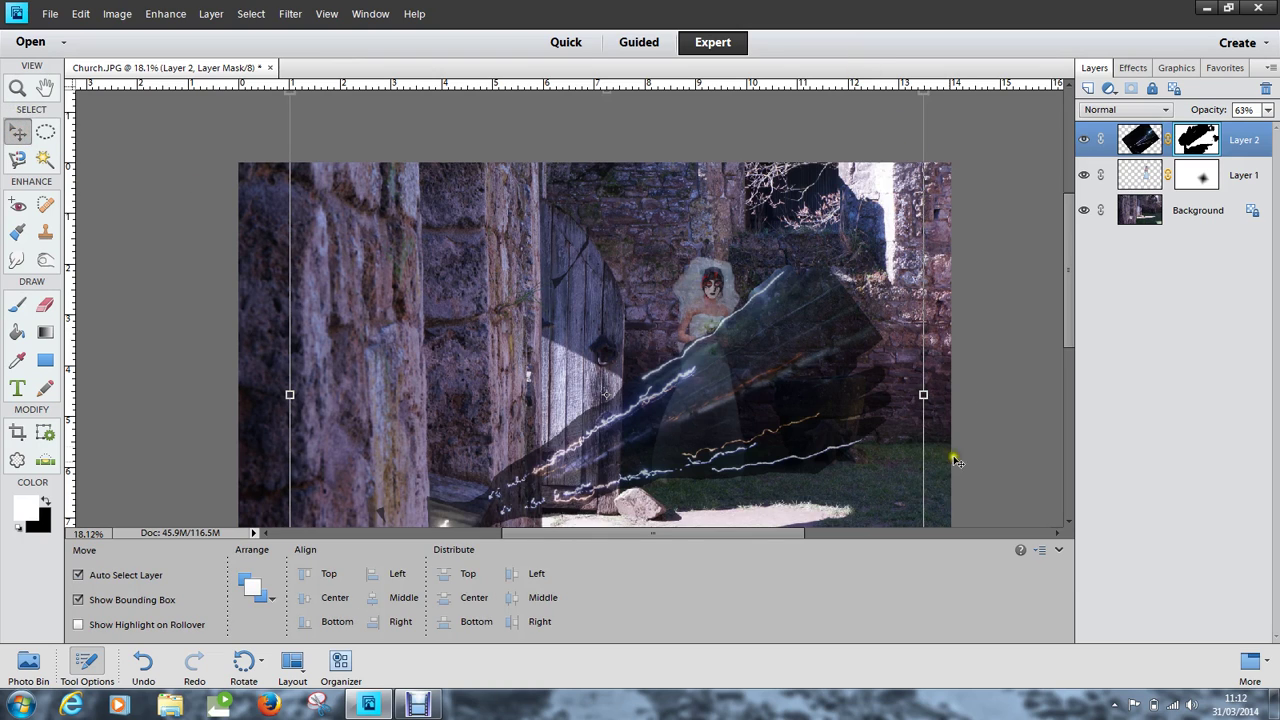
drag(923, 395, 1021, 393)
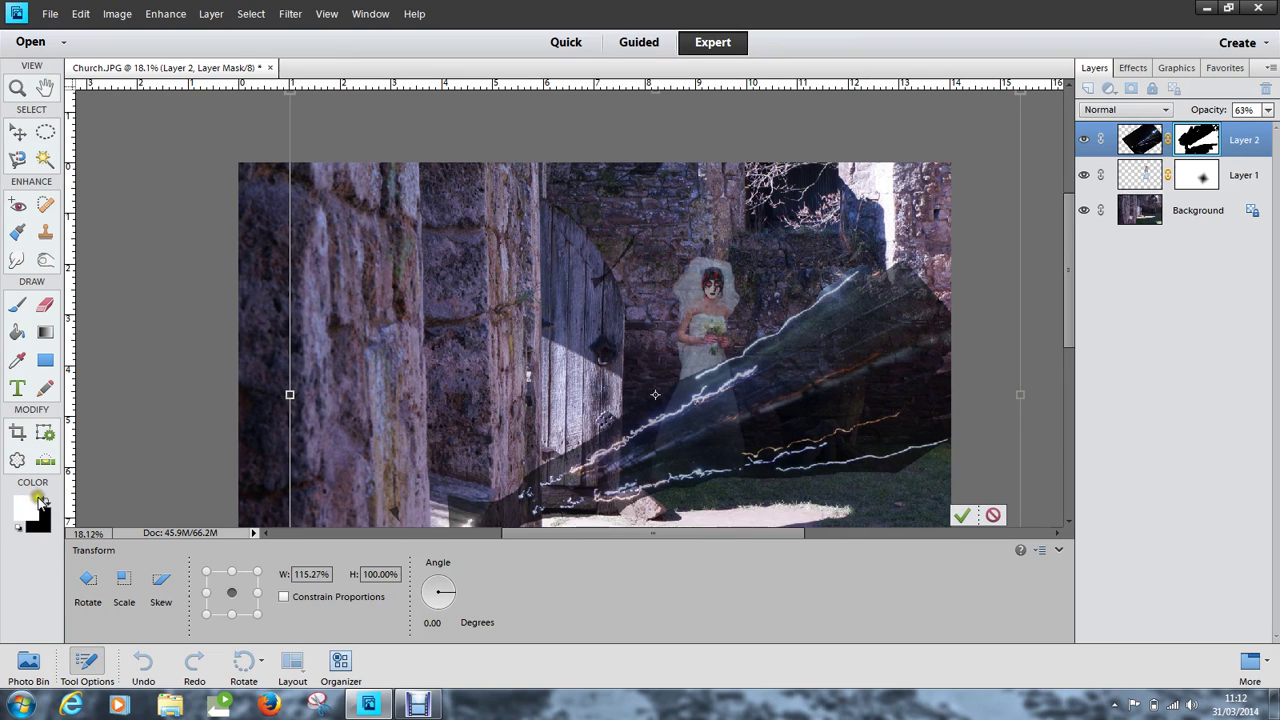
click(960, 516)
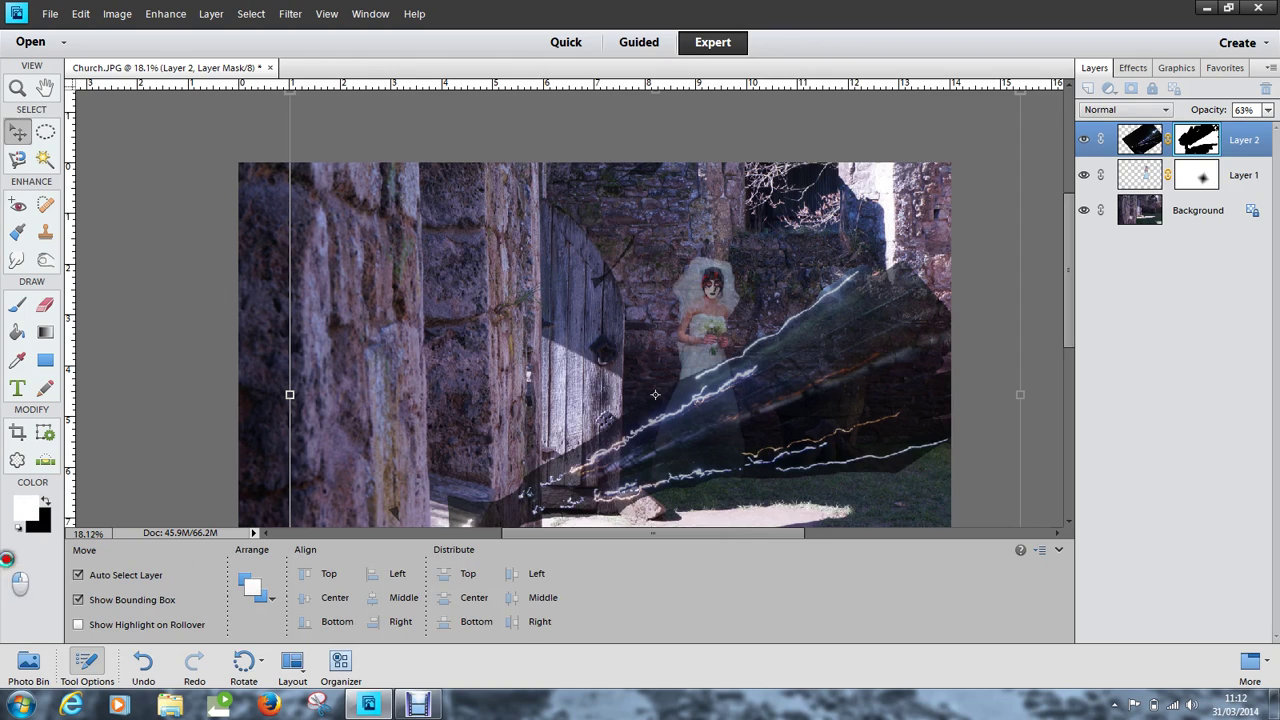
Paint black with a 200 px brush to mask out the light layer's dark area over the pillars, door and far wall.
click(48, 503)
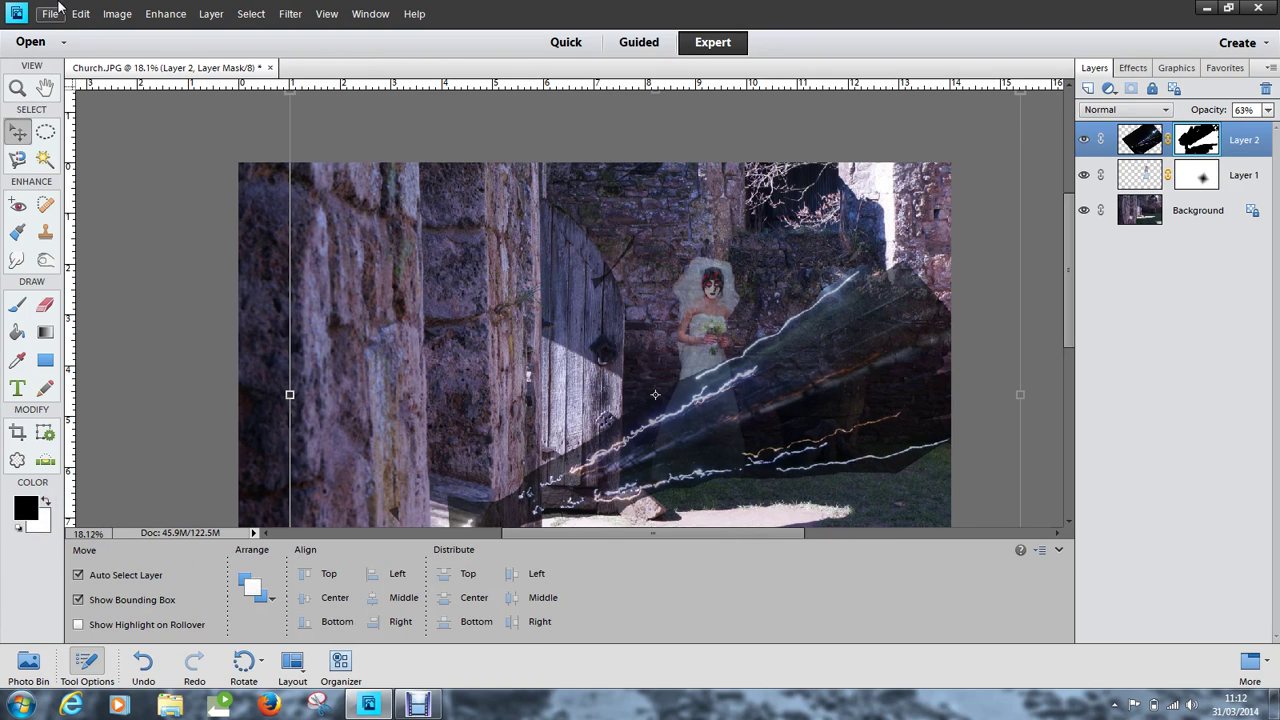
click(18, 310)
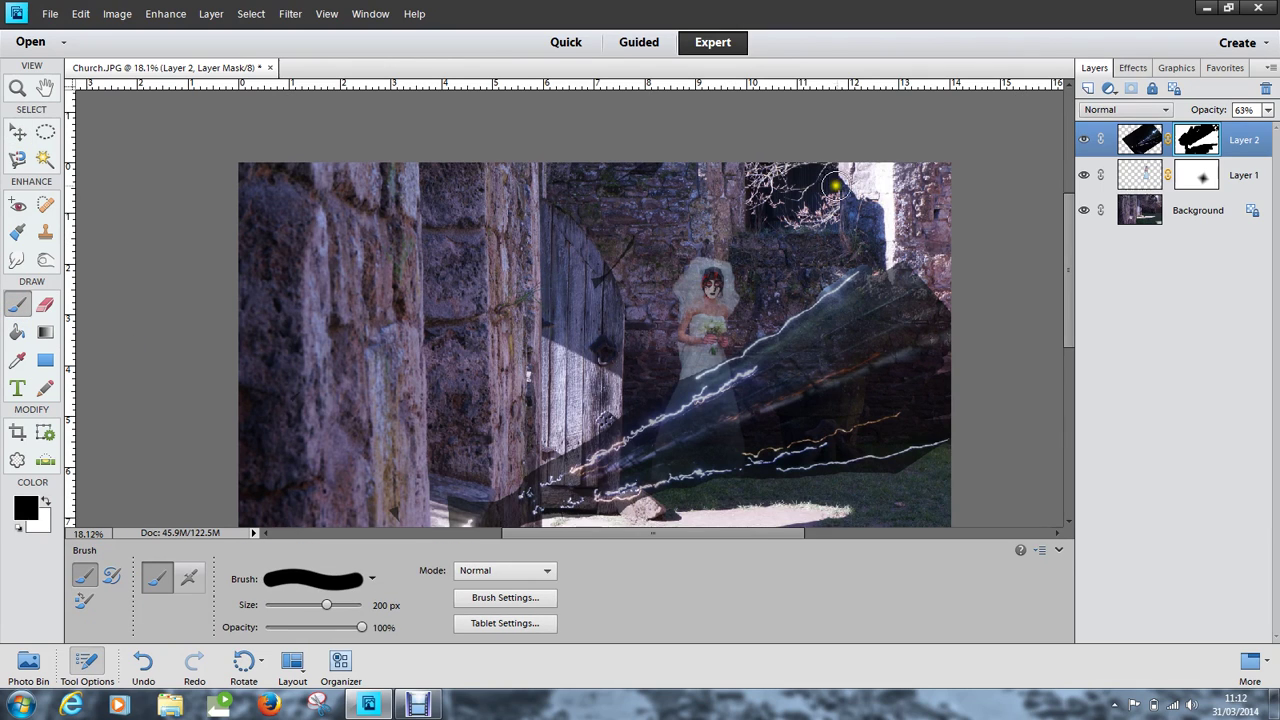
mouse_move(835, 185)
mouse_down()
mouse_move(779, 217)
mouse_move(784, 236)
mouse_move(744, 254)
mouse_move(757, 267)
mouse_move(760, 247)
mouse_move(852, 197)
mouse_move(812, 250)
mouse_move(862, 210)
mouse_move(899, 250)
mouse_move(886, 274)
mouse_move(910, 258)
mouse_move(899, 276)
mouse_move(968, 262)
mouse_move(920, 310)
mouse_move(956, 298)
mouse_move(979, 329)
mouse_move(962, 373)
mouse_move(985, 388)
mouse_move(953, 476)
mouse_move(921, 467)
mouse_move(782, 492)
mouse_move(660, 493)
mouse_move(532, 550)
mouse_move(464, 496)
mouse_move(438, 514)
mouse_move(475, 493)
mouse_move(482, 508)
mouse_move(496, 498)
mouse_move(497, 521)
mouse_move(462, 524)
mouse_move(491, 521)
mouse_move(524, 467)
mouse_move(527, 514)
mouse_move(493, 508)
mouse_up()
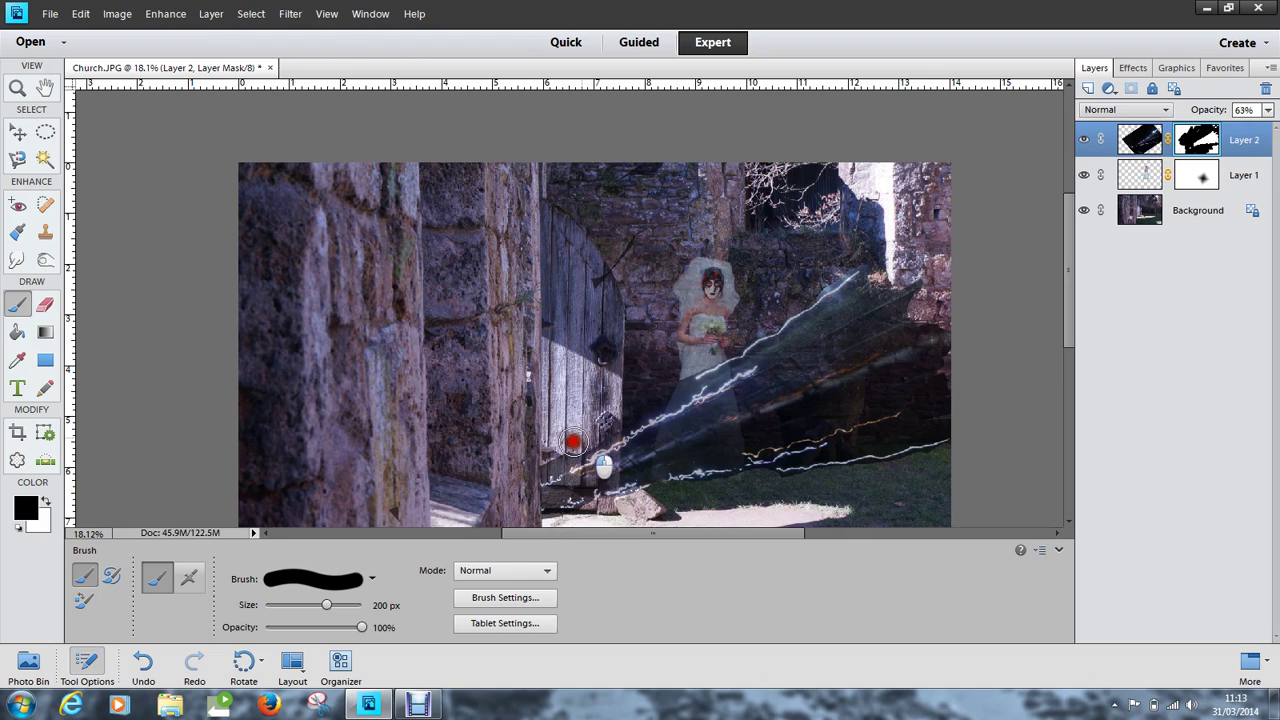
mouse_move(553, 457)
mouse_down()
mouse_move(529, 457)
mouse_move(677, 378)
mouse_move(609, 423)
mouse_move(573, 418)
mouse_up()
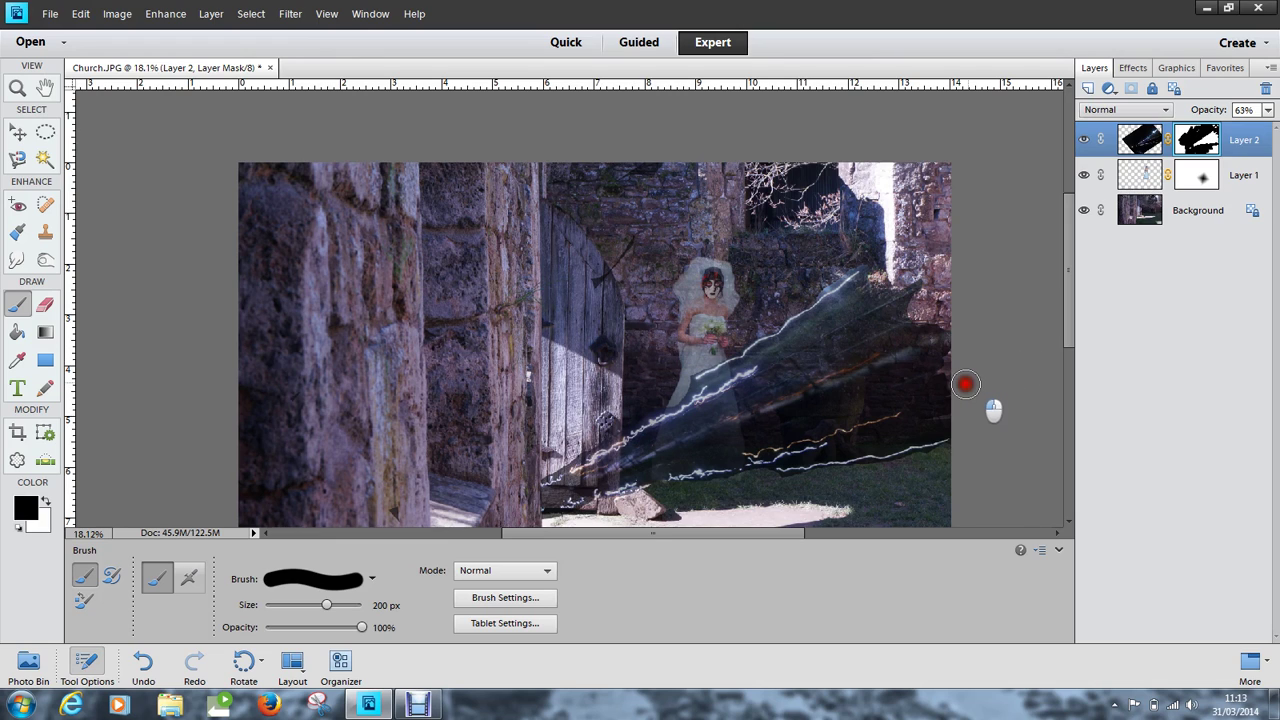
mouse_move(970, 382)
mouse_down()
mouse_move(921, 381)
mouse_move(979, 346)
mouse_move(960, 321)
mouse_move(941, 325)
mouse_move(896, 253)
mouse_move(867, 290)
mouse_up()
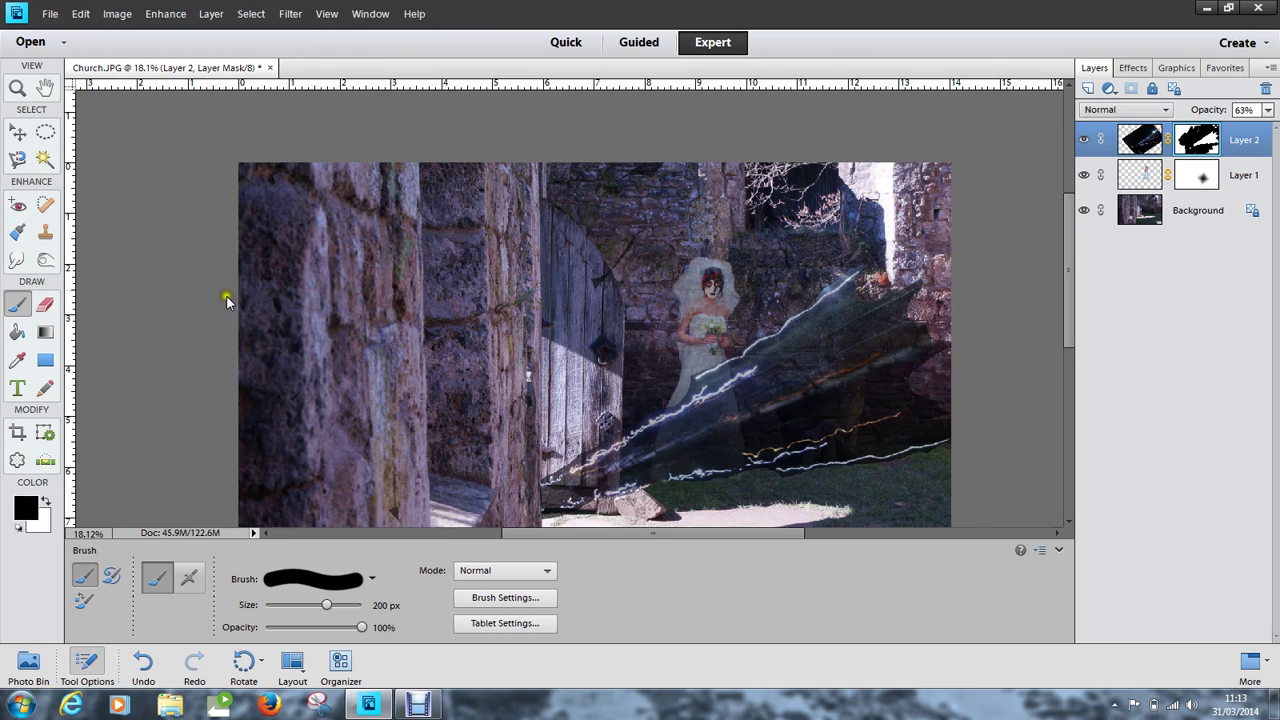
Smudge the light layer mask's edges at 175 px and 50% strength around the far wall, grass and bride.
click(18, 262)
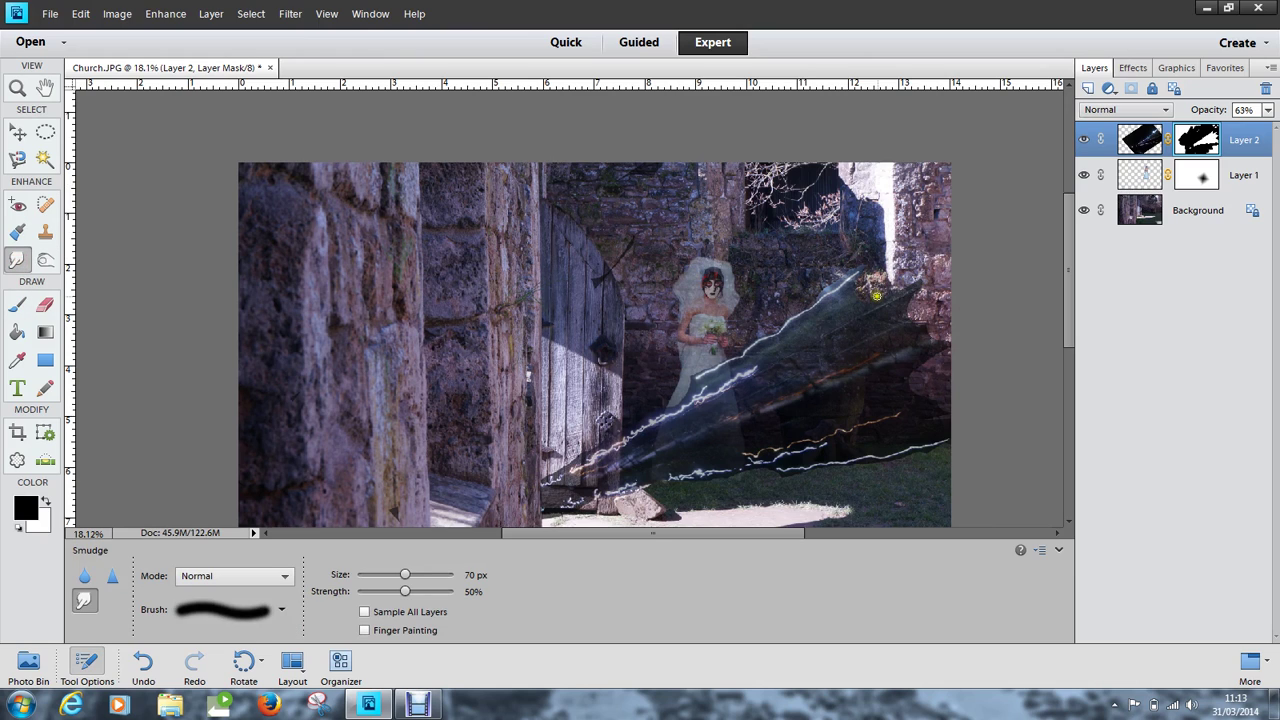
mouse_move(866, 303)
mouse_down()
mouse_move(862, 273)
mouse_move(842, 266)
mouse_move(868, 268)
mouse_move(827, 296)
mouse_move(936, 278)
mouse_up()
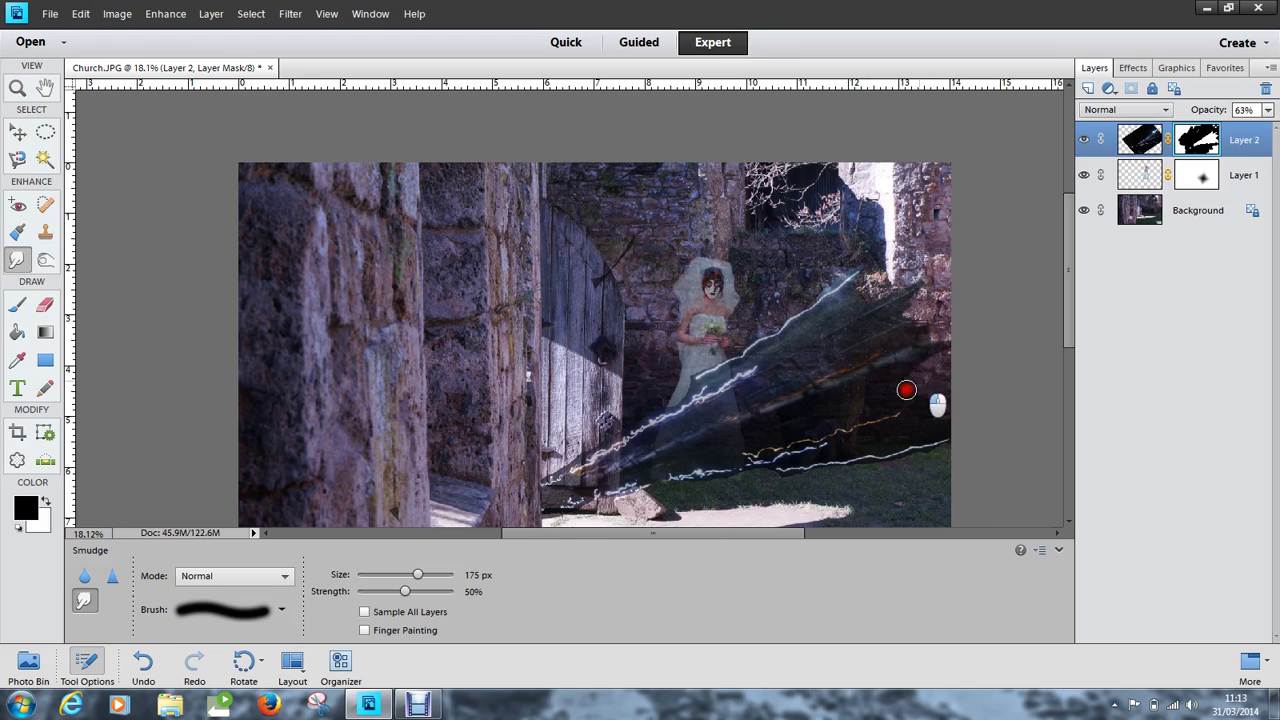
mouse_move(895, 401)
mouse_down()
mouse_move(962, 401)
mouse_move(1000, 380)
mouse_move(891, 423)
mouse_move(900, 451)
mouse_up()
drag(1021, 452, 945, 455)
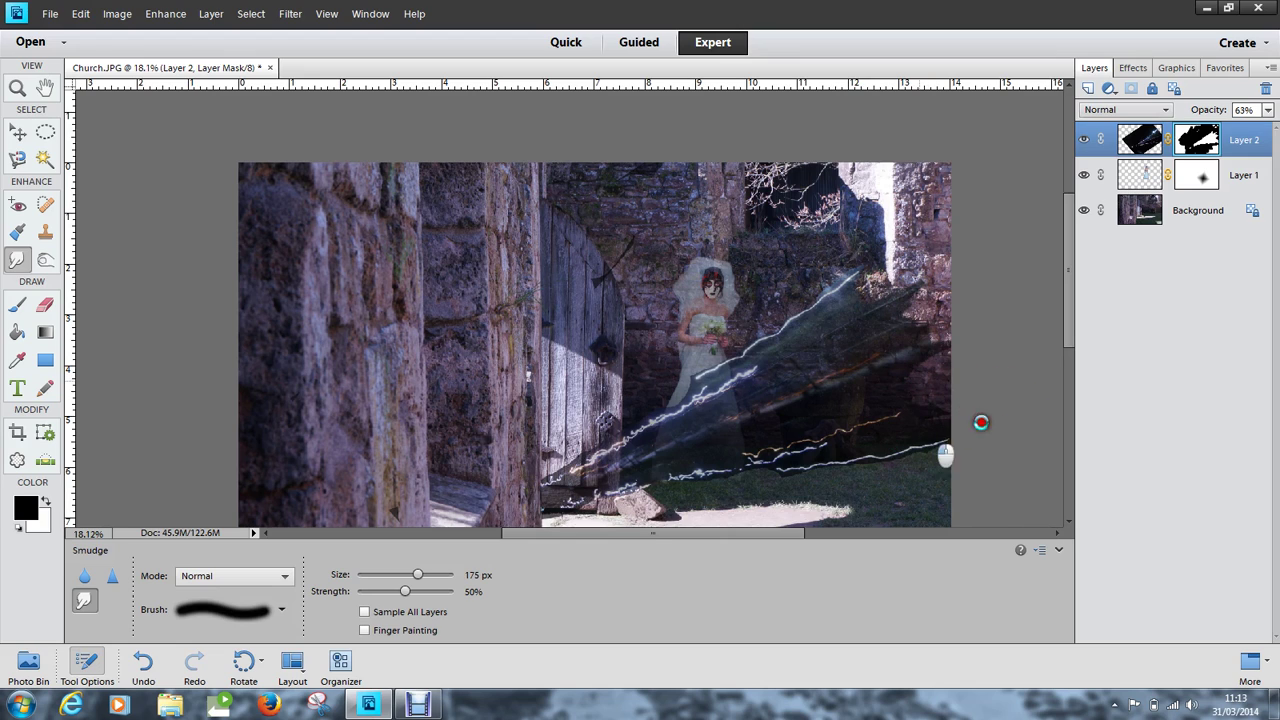
drag(903, 398, 749, 366)
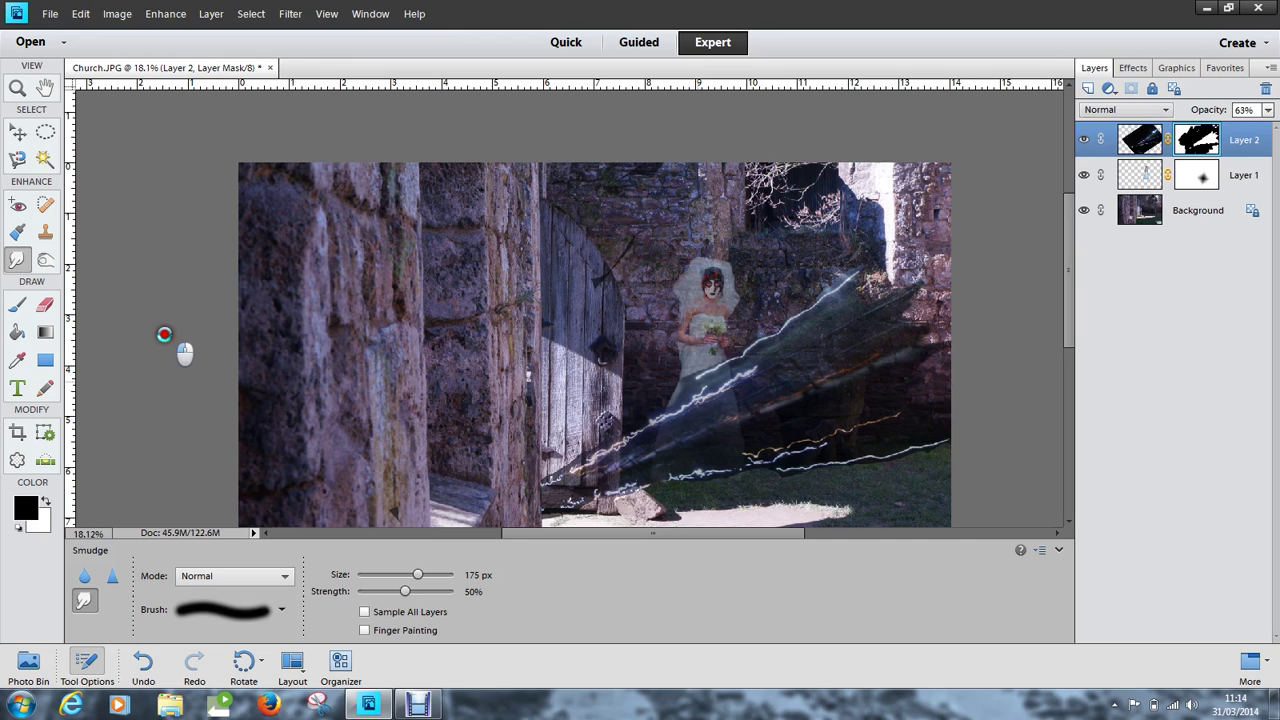
drag(164, 334, 620, 314)
Lower the light layer's opacity to 41% and move it towards the pillars so its streaks cross the bride and door.
click(1269, 109)
drag(1231, 127, 1213, 128)
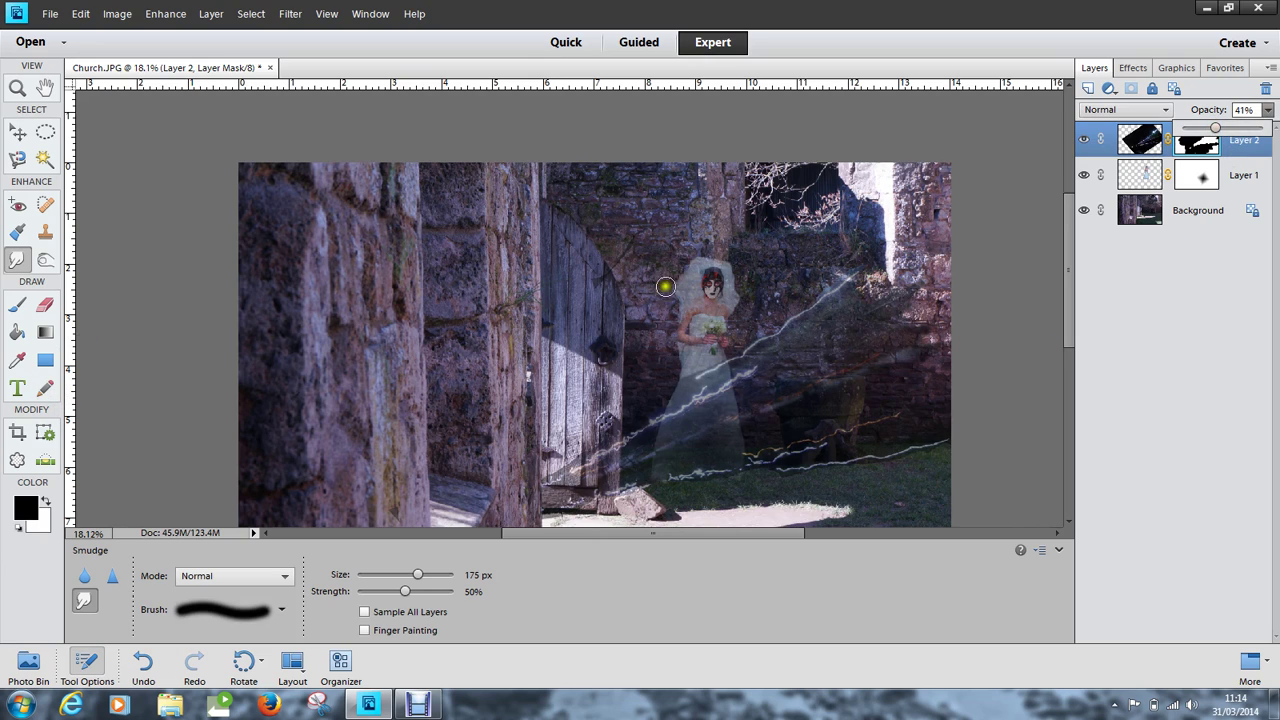
click(15, 137)
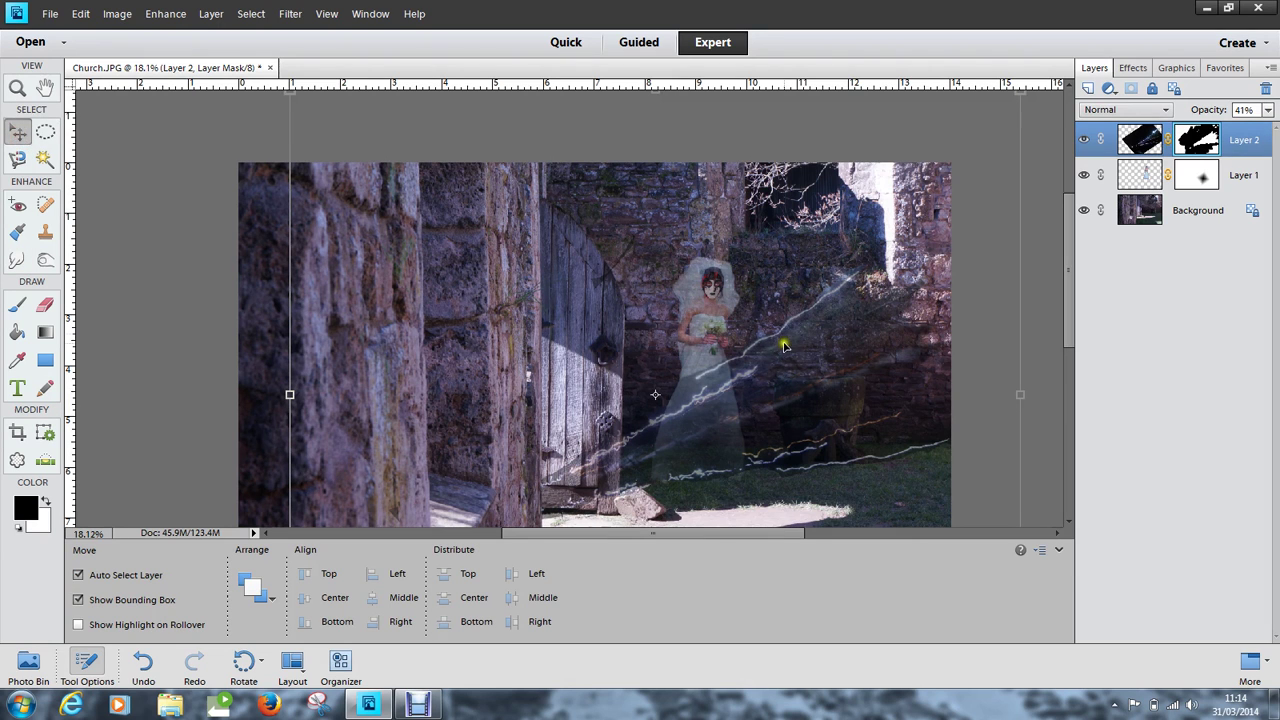
mouse_move(786, 352)
mouse_down()
mouse_move(771, 366)
mouse_move(757, 349)
mouse_move(701, 351)
mouse_up()
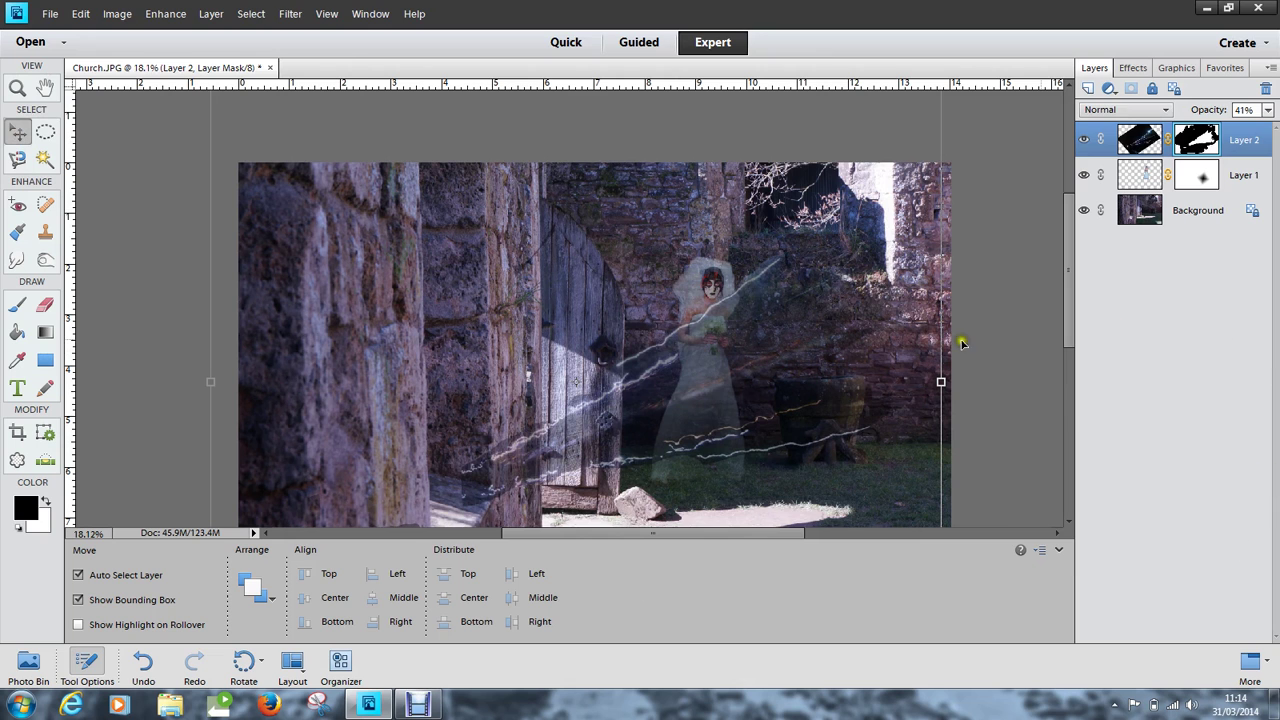
scroll(961, 343, down, 3)
scroll(918, 350, up, 2)
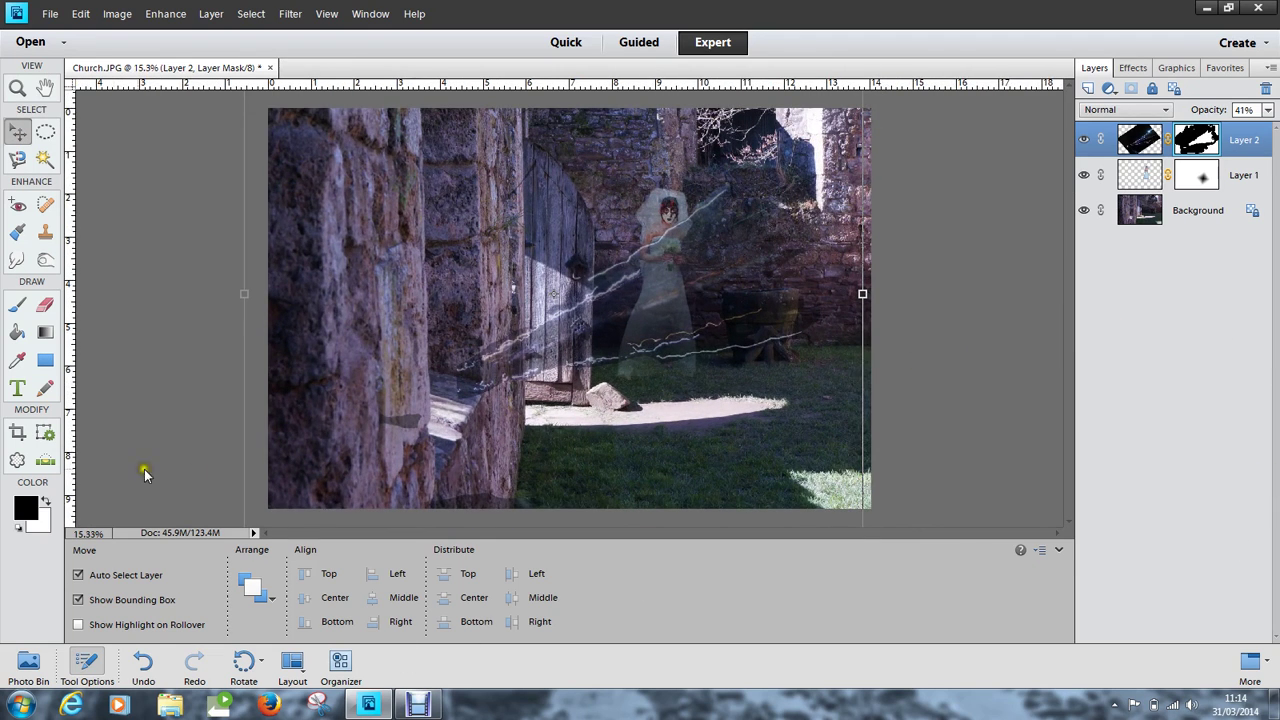
Mask out the streak ends over the stone ledge with a 200 px brush and paint them back in with white.
click(12, 305)
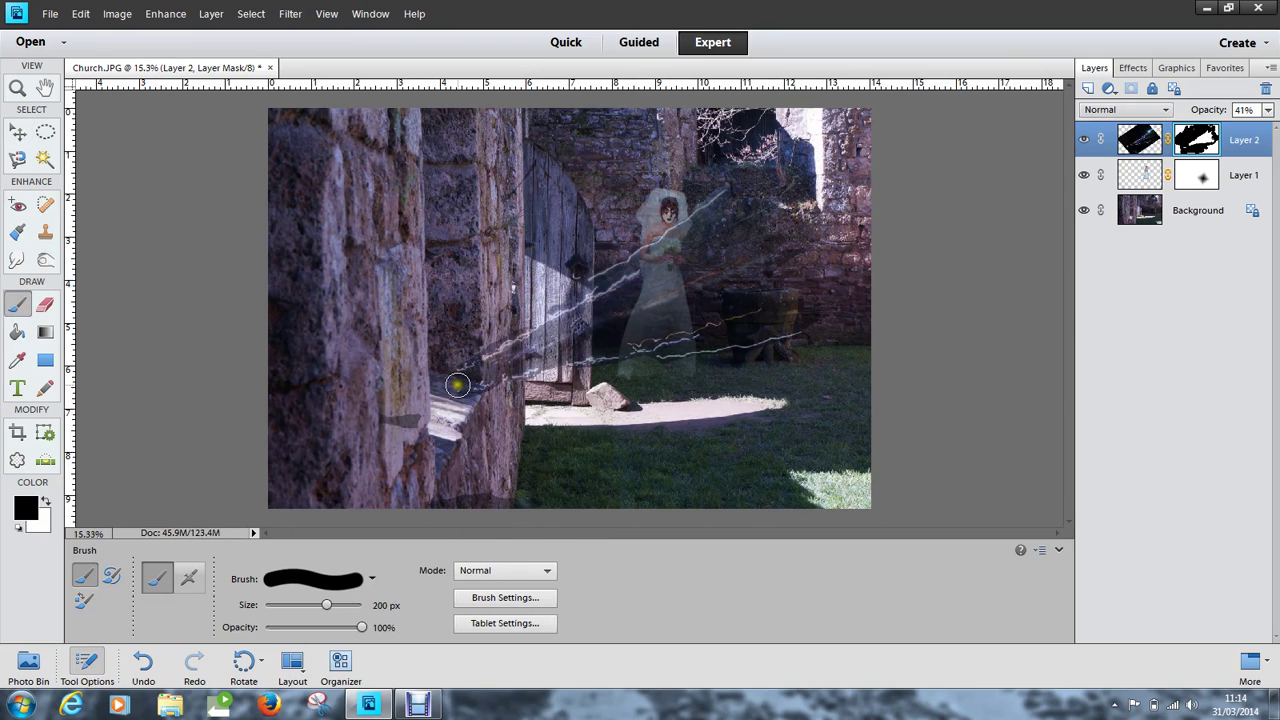
mouse_move(457, 385)
mouse_down()
mouse_move(489, 334)
mouse_move(443, 374)
mouse_move(449, 391)
mouse_move(477, 397)
mouse_move(480, 372)
mouse_move(447, 400)
mouse_move(398, 388)
mouse_up()
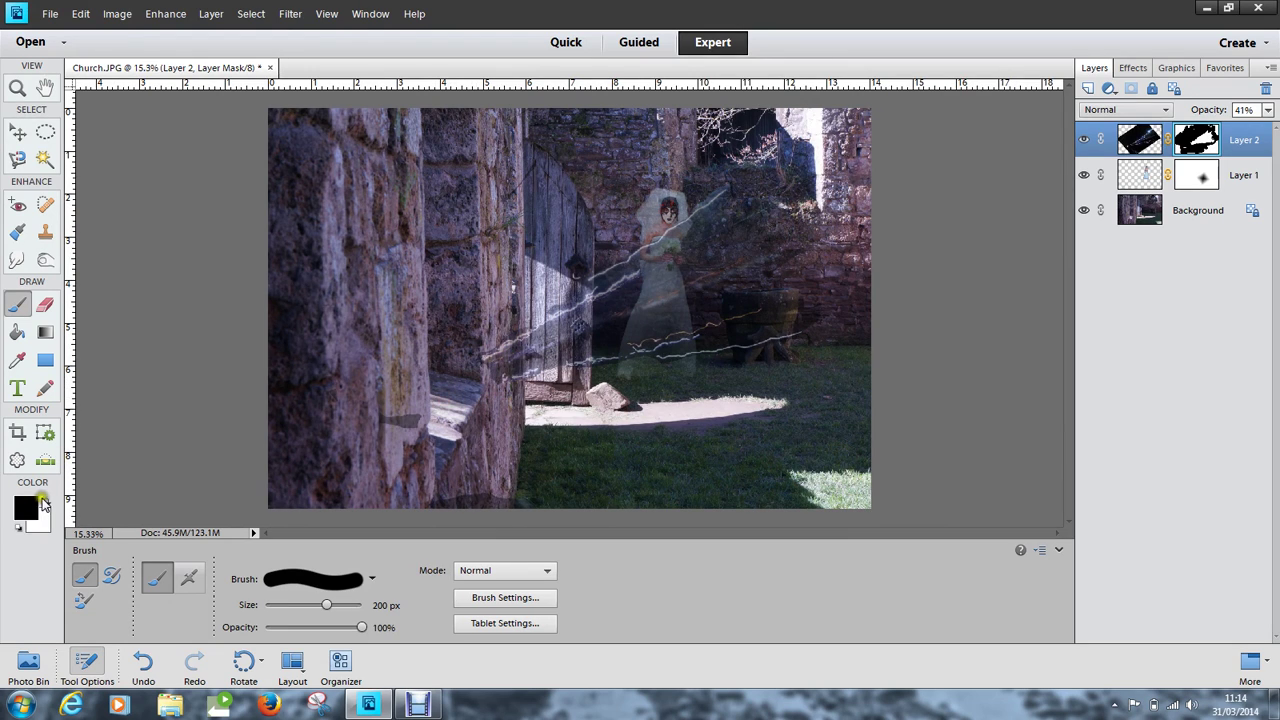
click(43, 501)
click(25, 507)
click(437, 185)
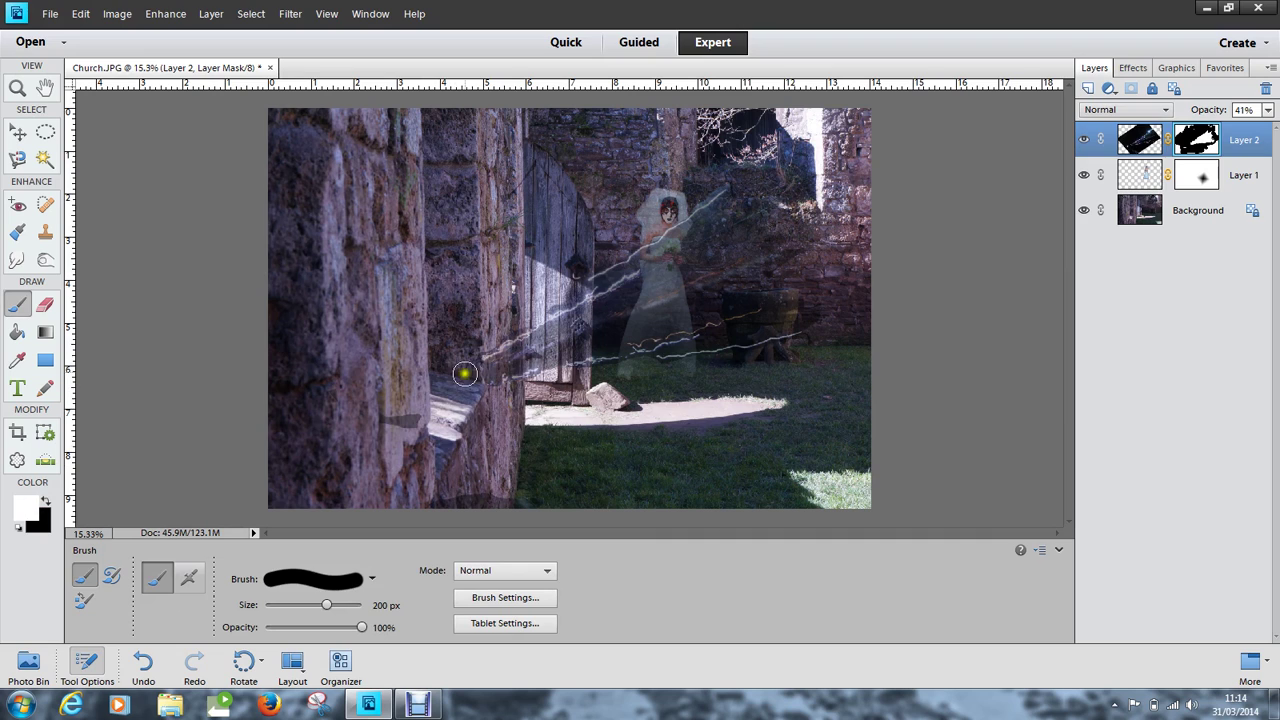
drag(469, 350, 464, 386)
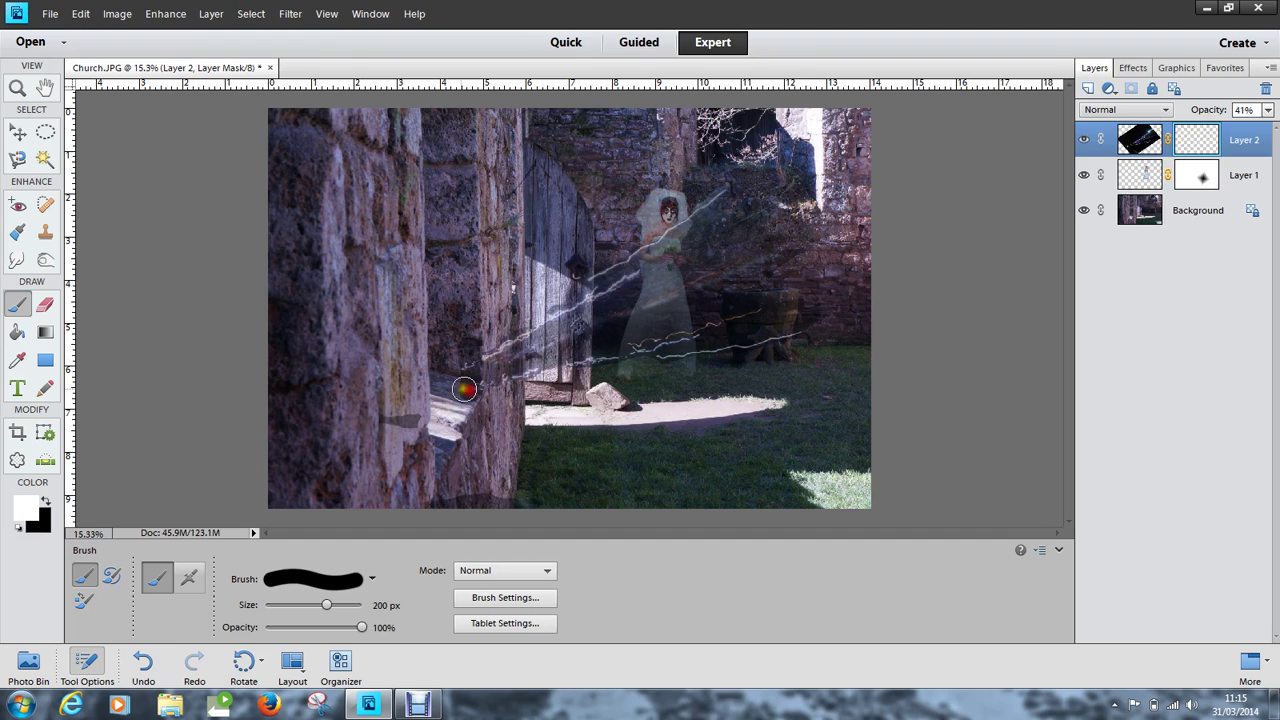
mouse_move(460, 337)
mouse_down()
mouse_move(431, 366)
mouse_move(446, 403)
mouse_move(478, 405)
mouse_move(462, 426)
mouse_move(450, 407)
mouse_up()
Paint black with a 125 px brush to mask out the streak ends over the ledge and the dark area around the bride's body.
click(45, 505)
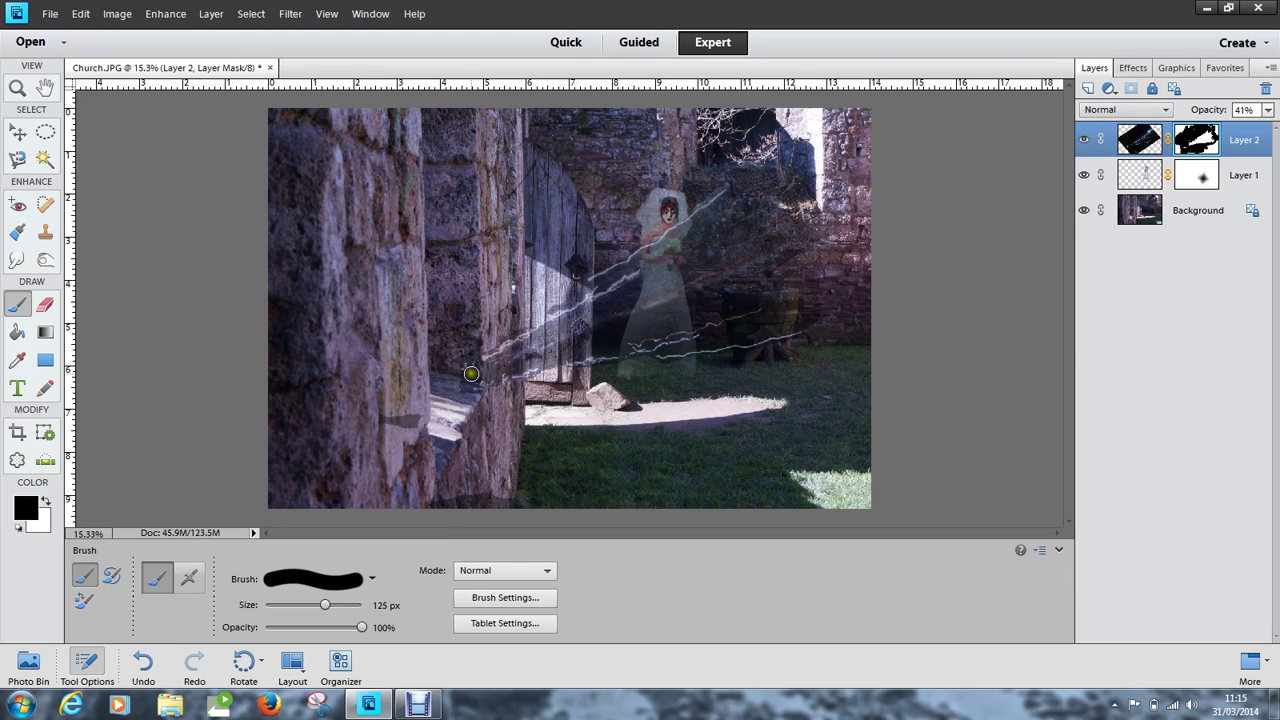
drag(475, 369, 458, 403)
mouse_move(724, 171)
mouse_down()
mouse_move(686, 182)
mouse_move(736, 173)
mouse_move(773, 211)
mouse_move(800, 206)
mouse_move(793, 232)
mouse_move(737, 231)
mouse_move(792, 211)
mouse_move(731, 227)
mouse_move(731, 216)
mouse_move(786, 214)
mouse_move(794, 307)
mouse_move(828, 304)
mouse_move(792, 317)
mouse_move(797, 305)
mouse_move(760, 284)
mouse_move(726, 304)
mouse_move(697, 301)
mouse_move(715, 294)
mouse_move(808, 291)
mouse_move(791, 321)
mouse_move(816, 320)
mouse_move(748, 334)
mouse_move(827, 303)
mouse_move(744, 328)
mouse_move(777, 320)
mouse_move(773, 357)
mouse_move(798, 352)
mouse_move(636, 370)
mouse_up()
mouse_move(676, 326)
mouse_down()
mouse_move(666, 296)
mouse_move(609, 341)
mouse_move(665, 298)
mouse_move(688, 303)
mouse_move(649, 294)
mouse_move(603, 343)
mouse_move(748, 295)
mouse_move(690, 303)
mouse_up()
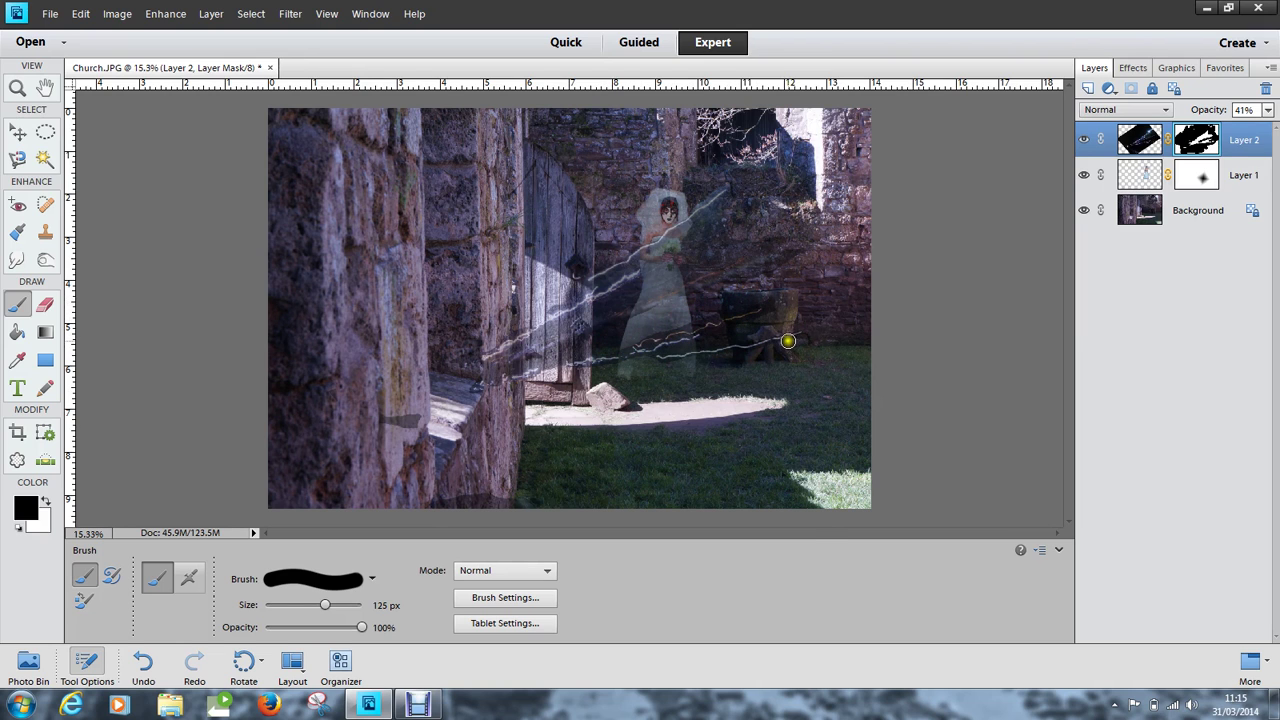
Mask out the dark area along the lower streaks over the dress and door, reducing the brush size to 50 px for the narrow parts.
scroll(788, 341, up, 3)
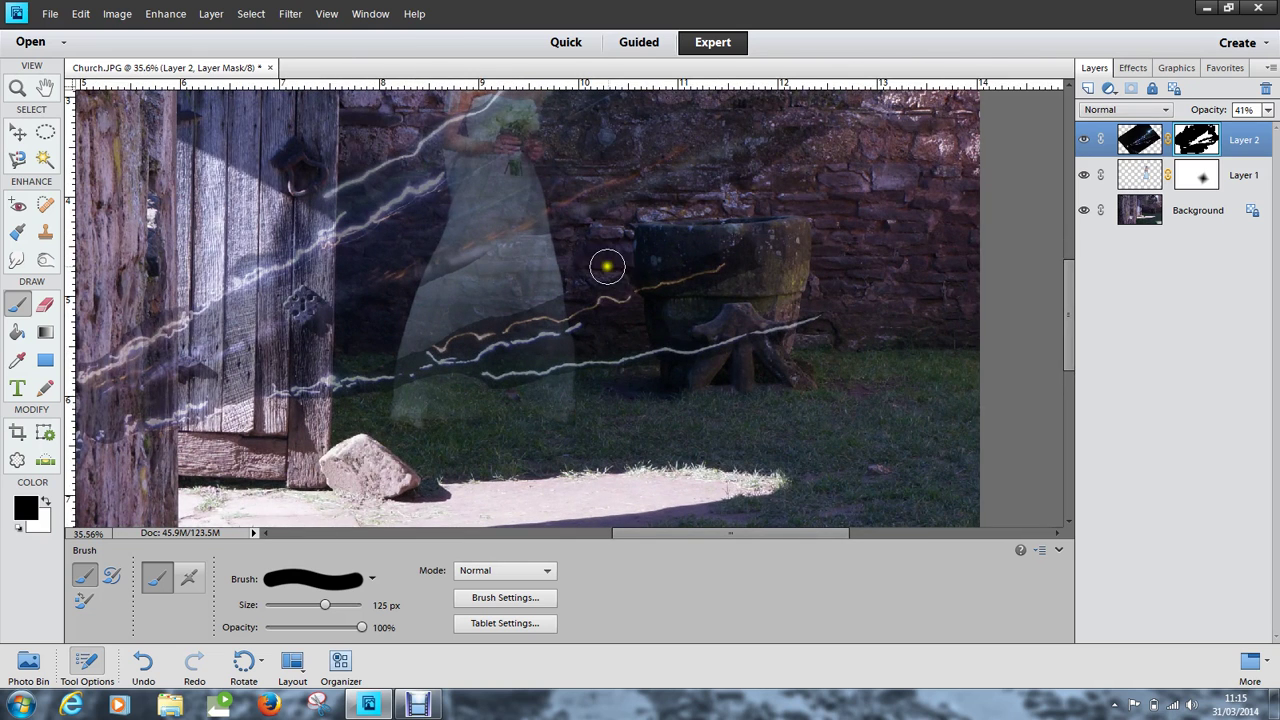
mouse_move(607, 266)
mouse_down()
mouse_move(559, 297)
mouse_move(534, 291)
mouse_move(445, 318)
mouse_move(384, 352)
mouse_up()
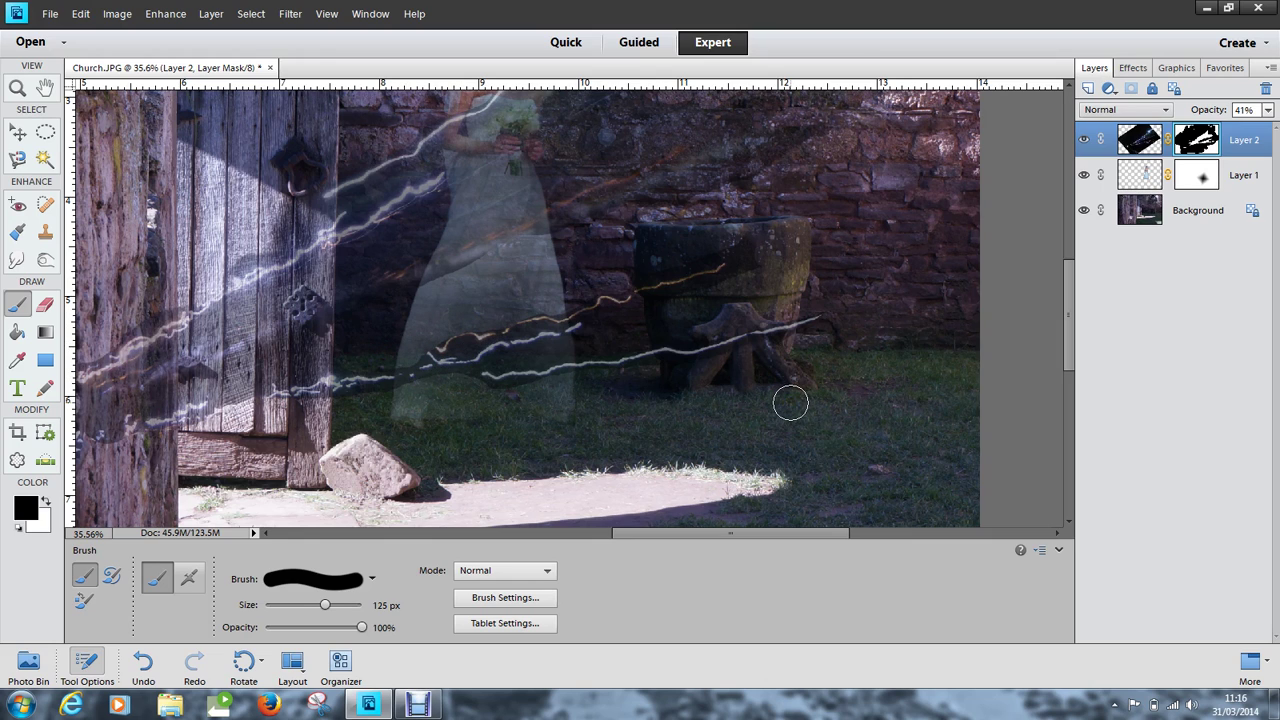
key(bracketleft)
key(bracketleft)
key(bracketleft)
key(bracketleft)
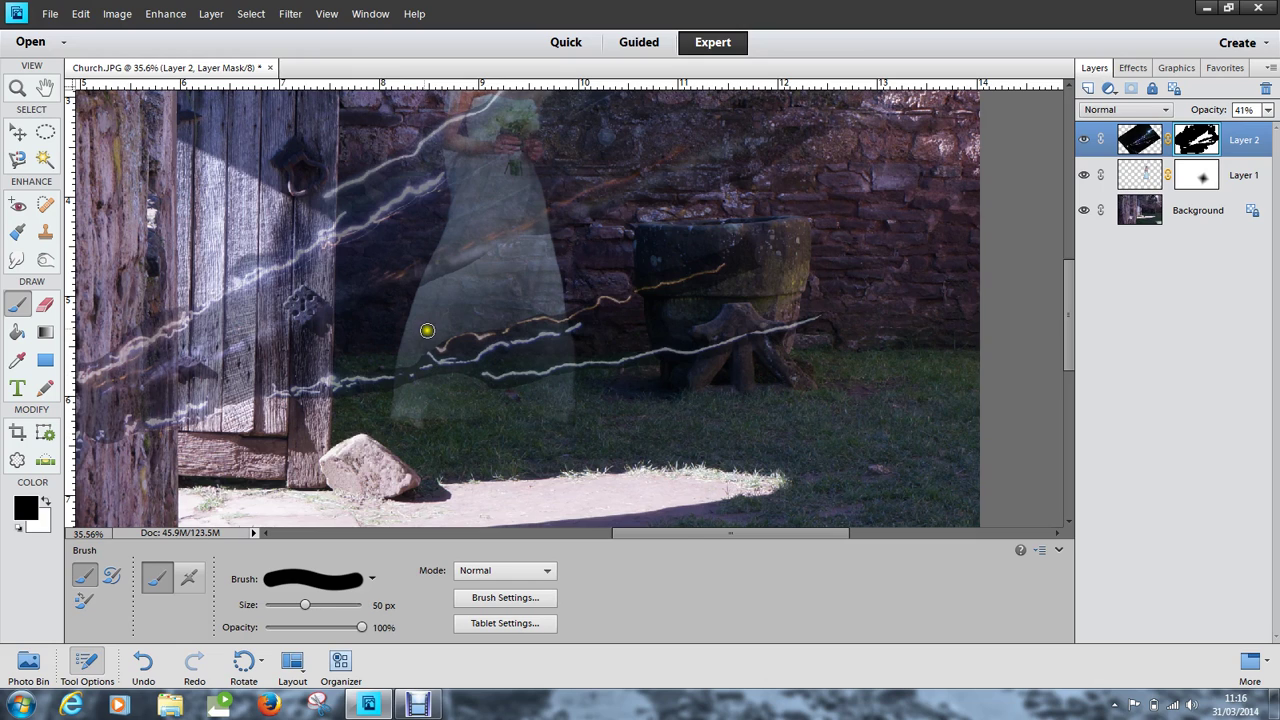
mouse_move(418, 356)
mouse_down()
mouse_move(368, 364)
mouse_move(396, 386)
mouse_move(280, 410)
mouse_up()
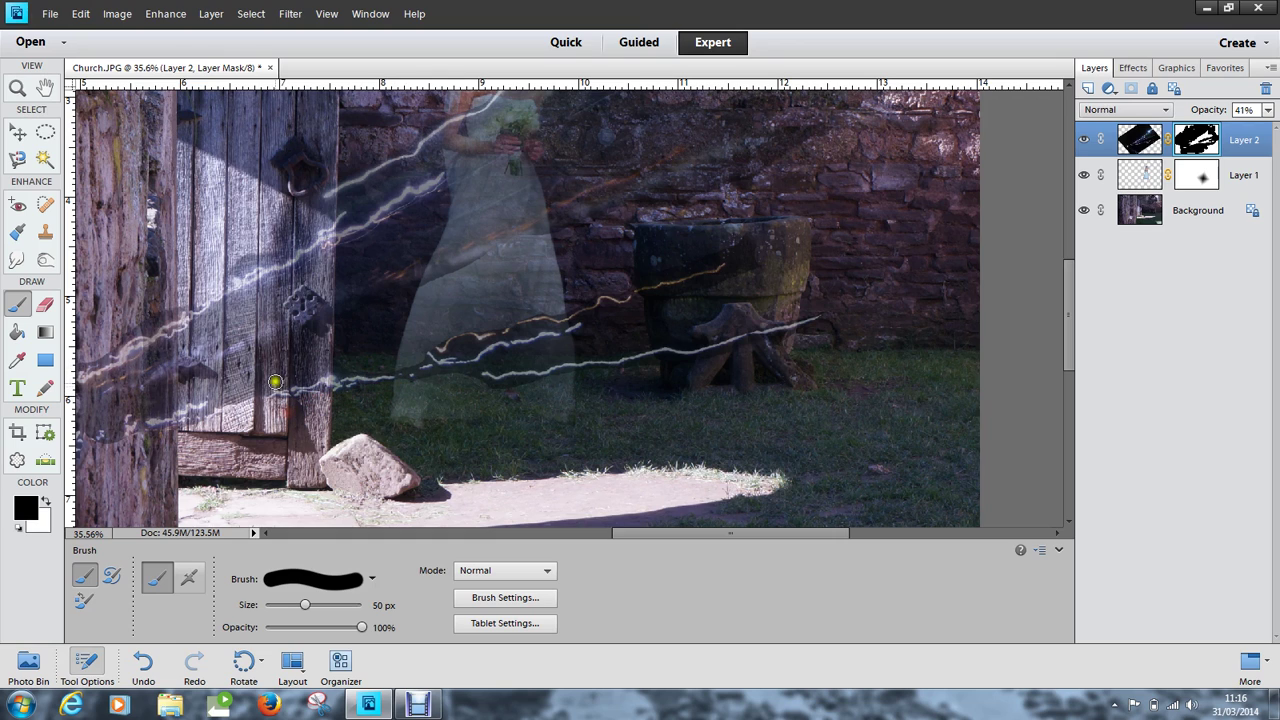
Mask out the remaining dark fringes around the lower streaks across the dress and grass, reducing the brush size to 25 px for close work.
drag(196, 424, 216, 442)
mouse_move(569, 375)
mouse_down()
mouse_move(490, 391)
mouse_move(461, 379)
mouse_move(470, 373)
mouse_move(424, 377)
mouse_move(416, 358)
mouse_move(406, 364)
mouse_move(457, 352)
mouse_move(526, 368)
mouse_move(480, 365)
mouse_move(562, 342)
mouse_move(566, 353)
mouse_move(499, 366)
mouse_move(567, 367)
mouse_up()
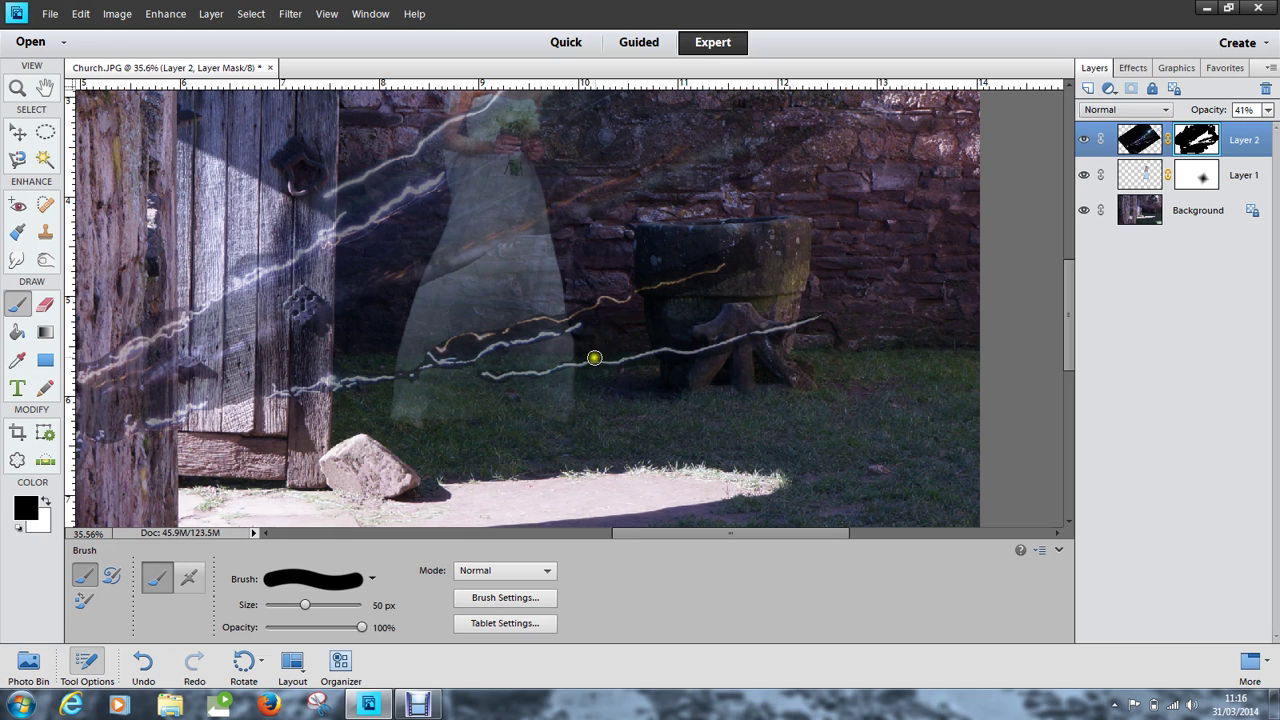
scroll(605, 348, up, 3)
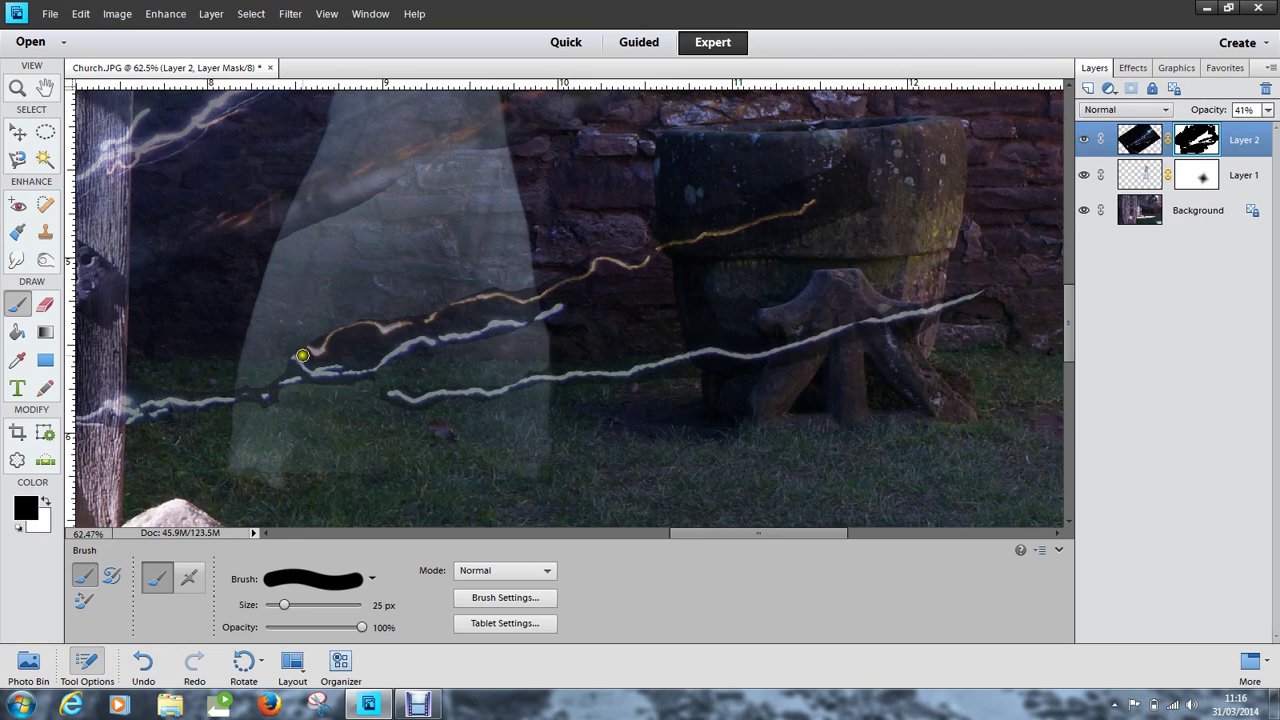
mouse_move(303, 355)
mouse_down()
mouse_move(350, 334)
mouse_move(417, 325)
mouse_move(358, 360)
mouse_move(338, 356)
mouse_move(365, 346)
mouse_move(355, 339)
mouse_move(352, 353)
mouse_move(373, 357)
mouse_move(354, 360)
mouse_move(459, 309)
mouse_move(536, 307)
mouse_move(449, 326)
mouse_move(483, 319)
mouse_move(422, 308)
mouse_move(316, 340)
mouse_up()
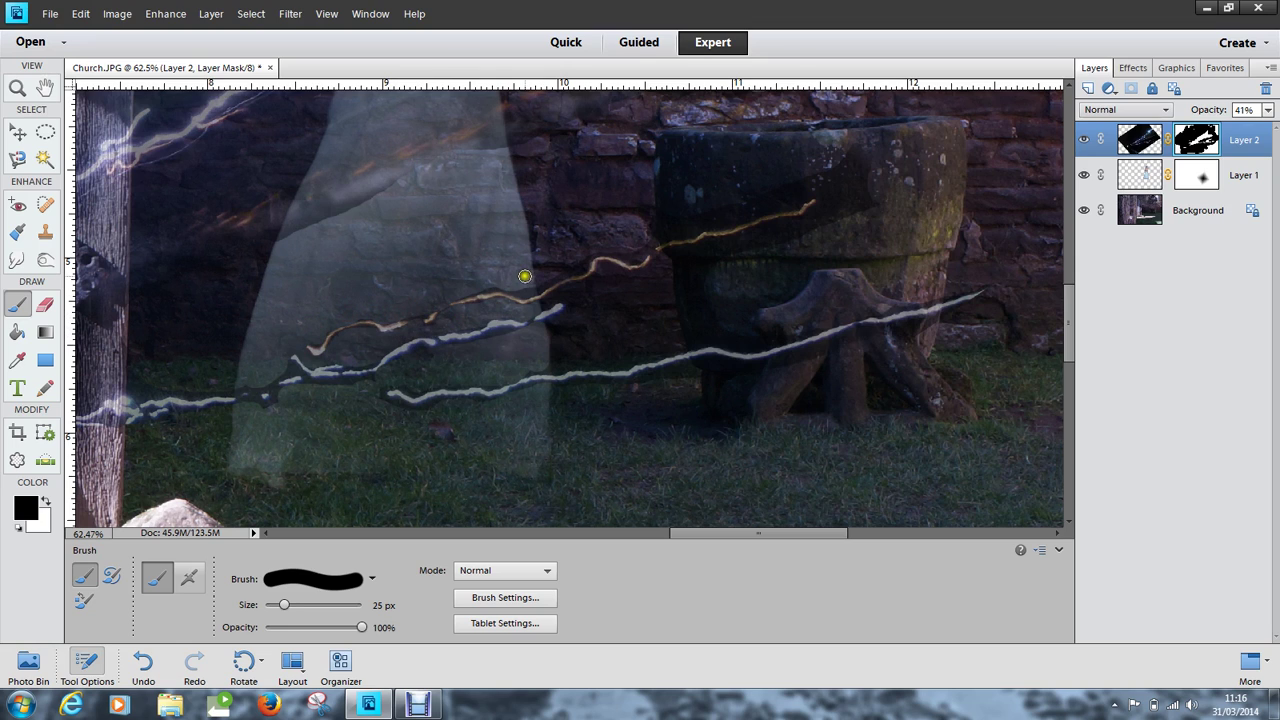
mouse_move(525, 280)
mouse_down()
mouse_move(483, 286)
mouse_move(532, 320)
mouse_move(478, 318)
mouse_move(490, 348)
mouse_up()
mouse_move(292, 372)
mouse_down()
mouse_move(254, 374)
mouse_move(241, 394)
mouse_up()
mouse_move(250, 394)
mouse_down()
mouse_move(276, 386)
mouse_move(243, 397)
mouse_move(307, 418)
mouse_up()
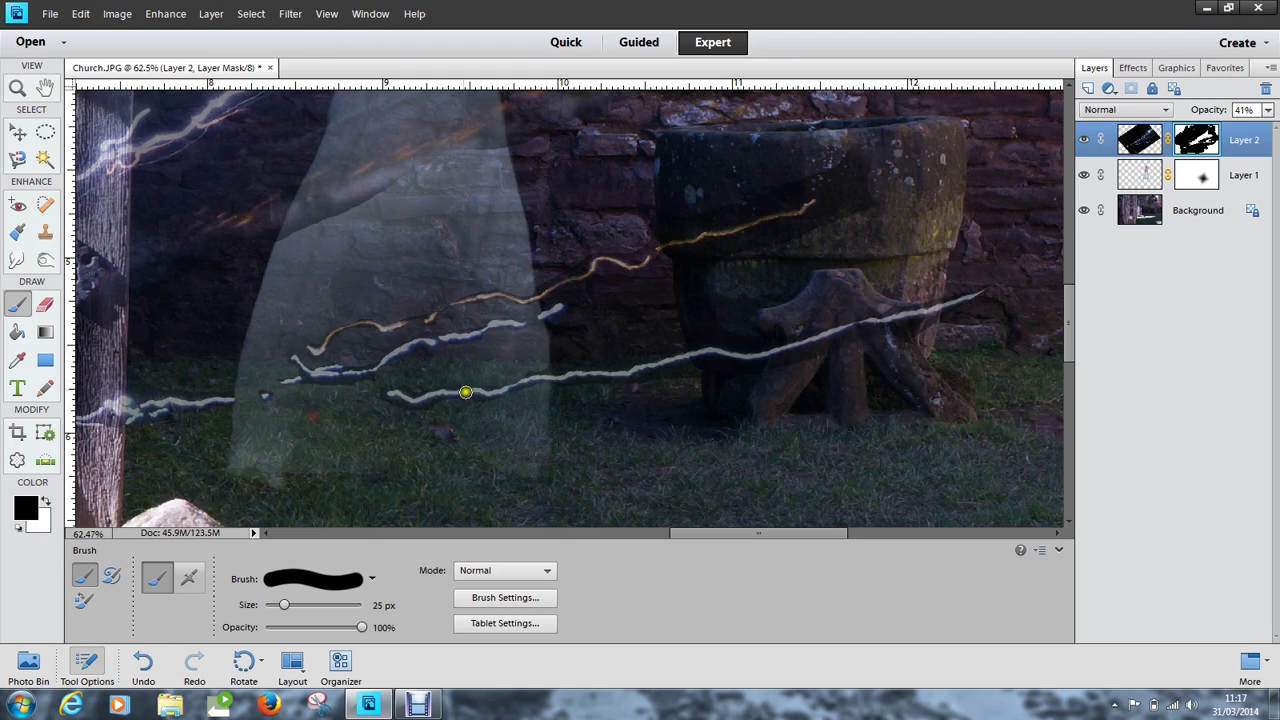
click(414, 363)
Mask out the dark patch around the upper end of the long streak on the wall beside the bride's head.
scroll(651, 420, down, 2)
scroll(651, 417, down, 2)
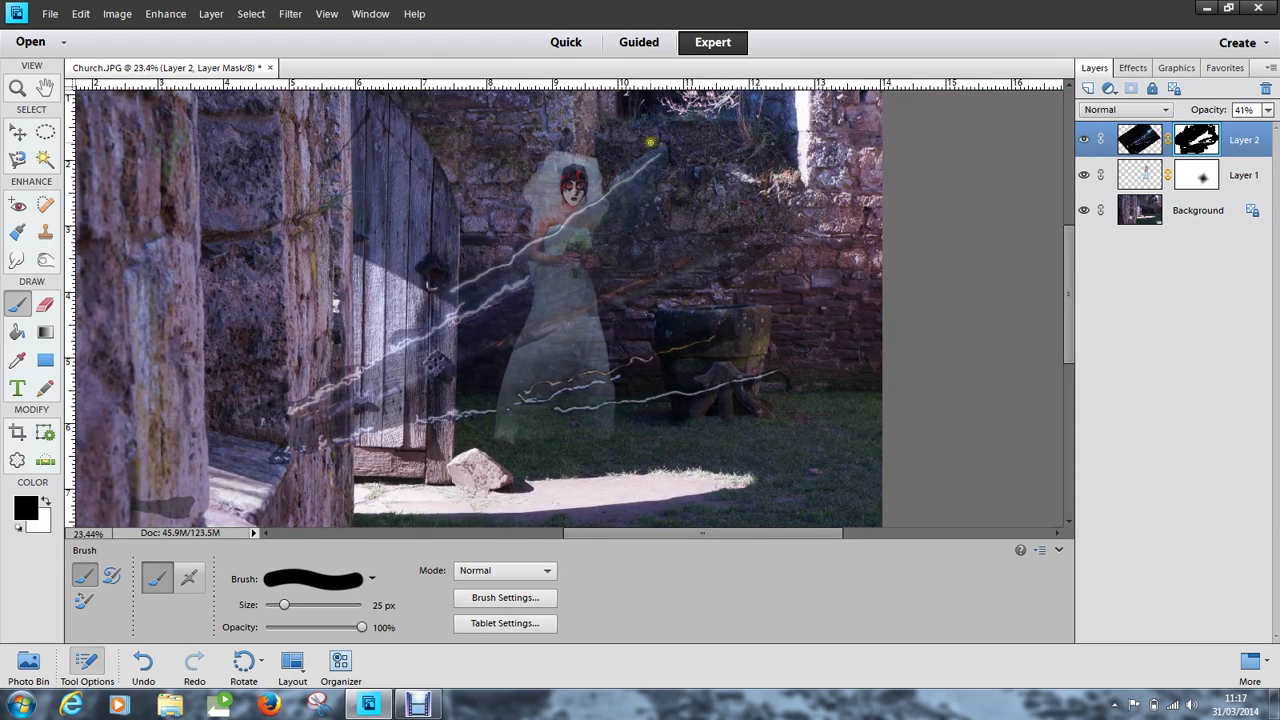
scroll(650, 143, up, 4)
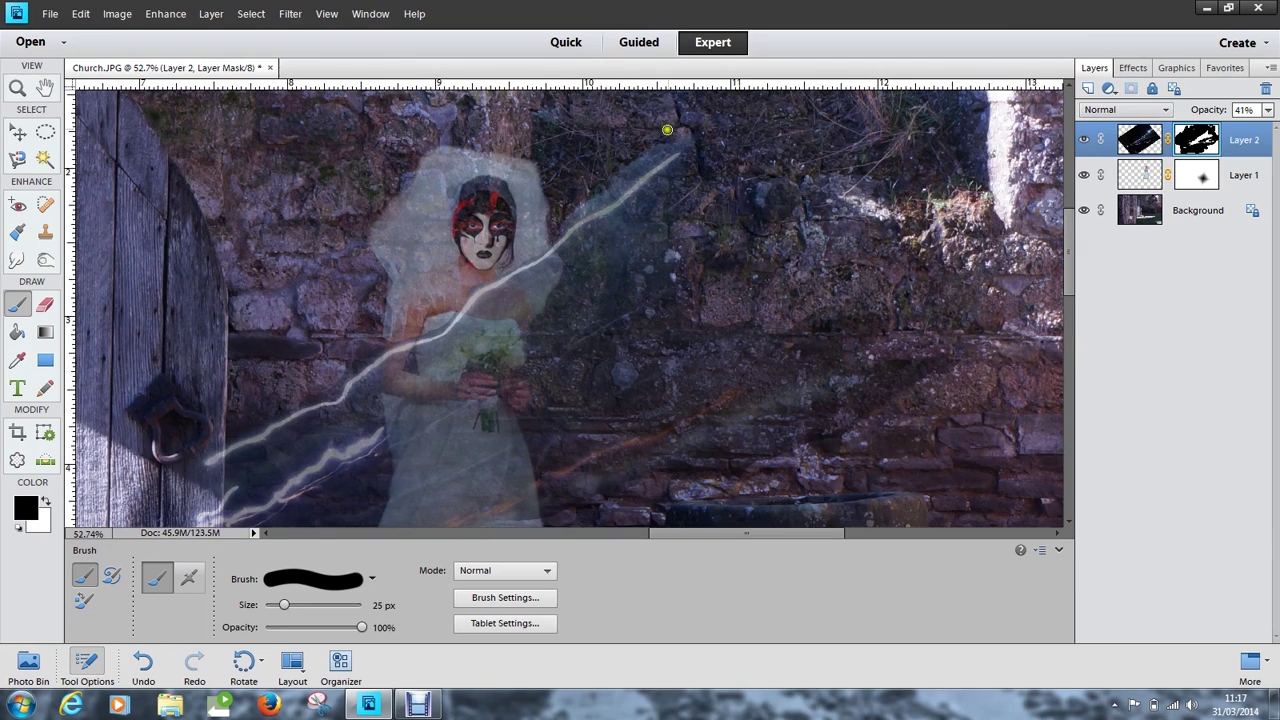
mouse_move(683, 135)
mouse_down()
mouse_move(568, 222)
mouse_move(655, 143)
mouse_move(631, 163)
mouse_move(686, 150)
mouse_move(661, 175)
mouse_move(711, 150)
mouse_up()
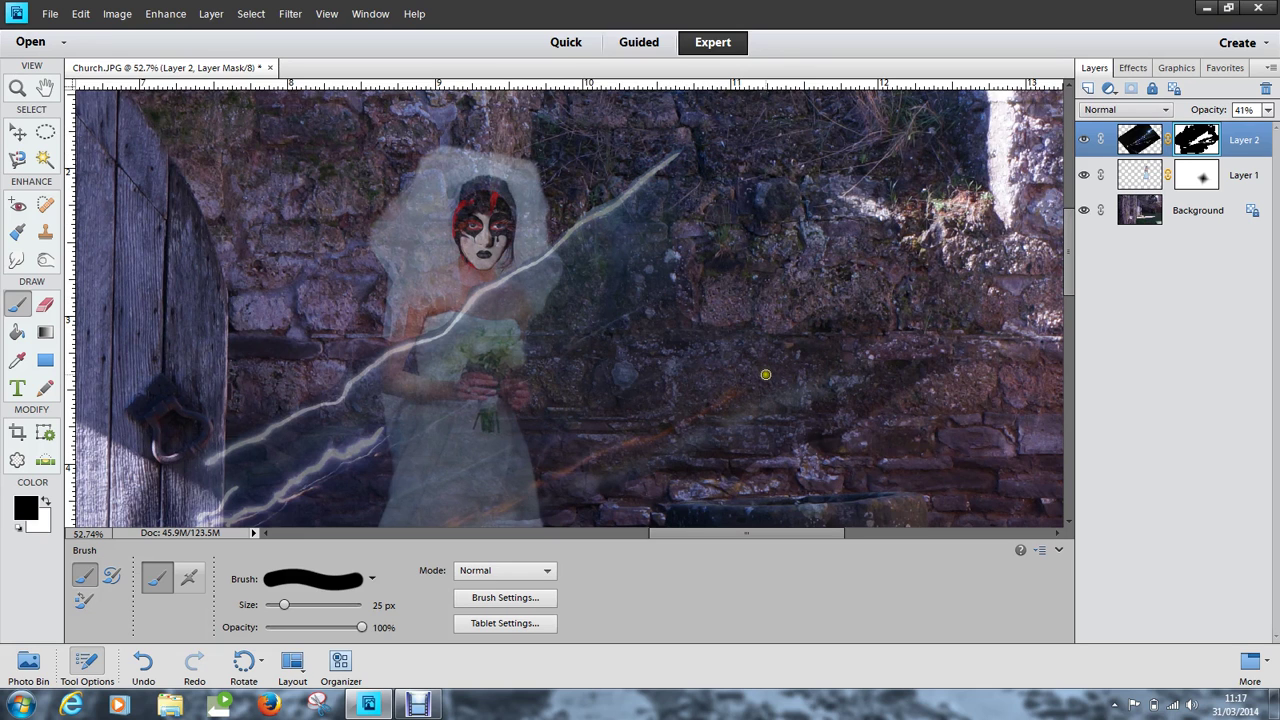
Mask out the dark remnants around the streak ends on the stone pillar beside the door with the 25 px brush.
scroll(766, 373, down, 6)
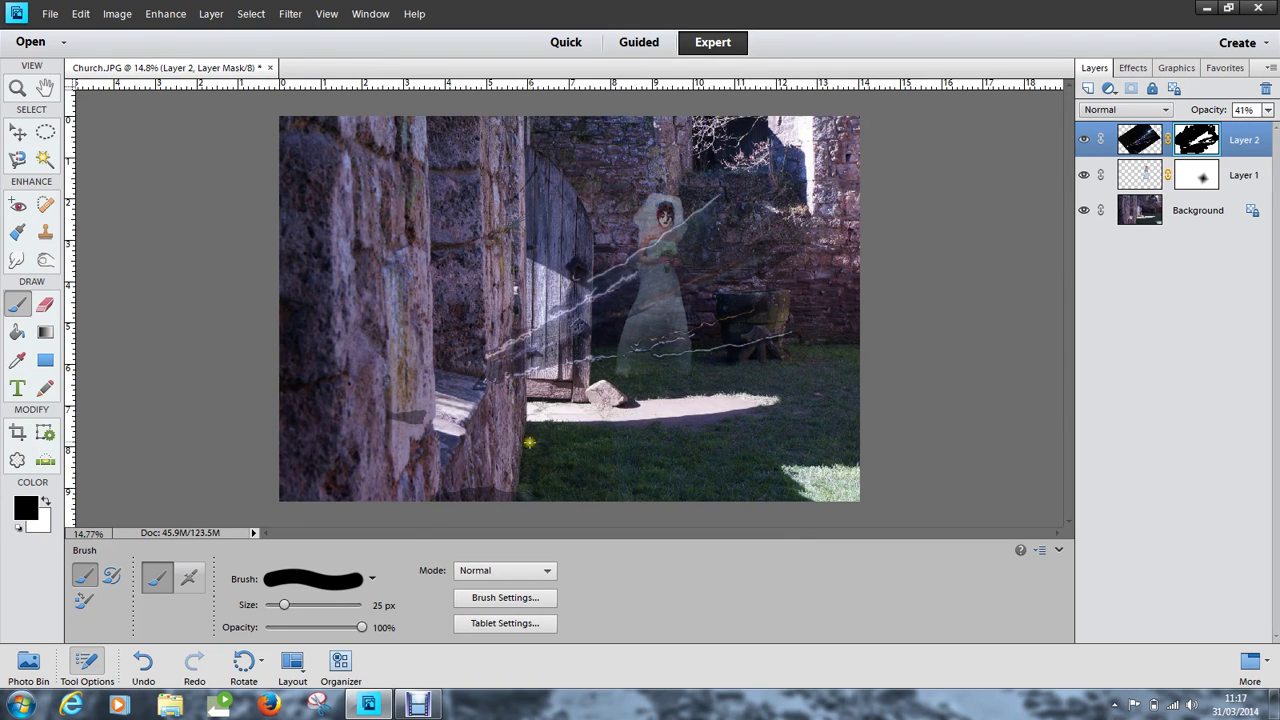
scroll(529, 442, up, 4)
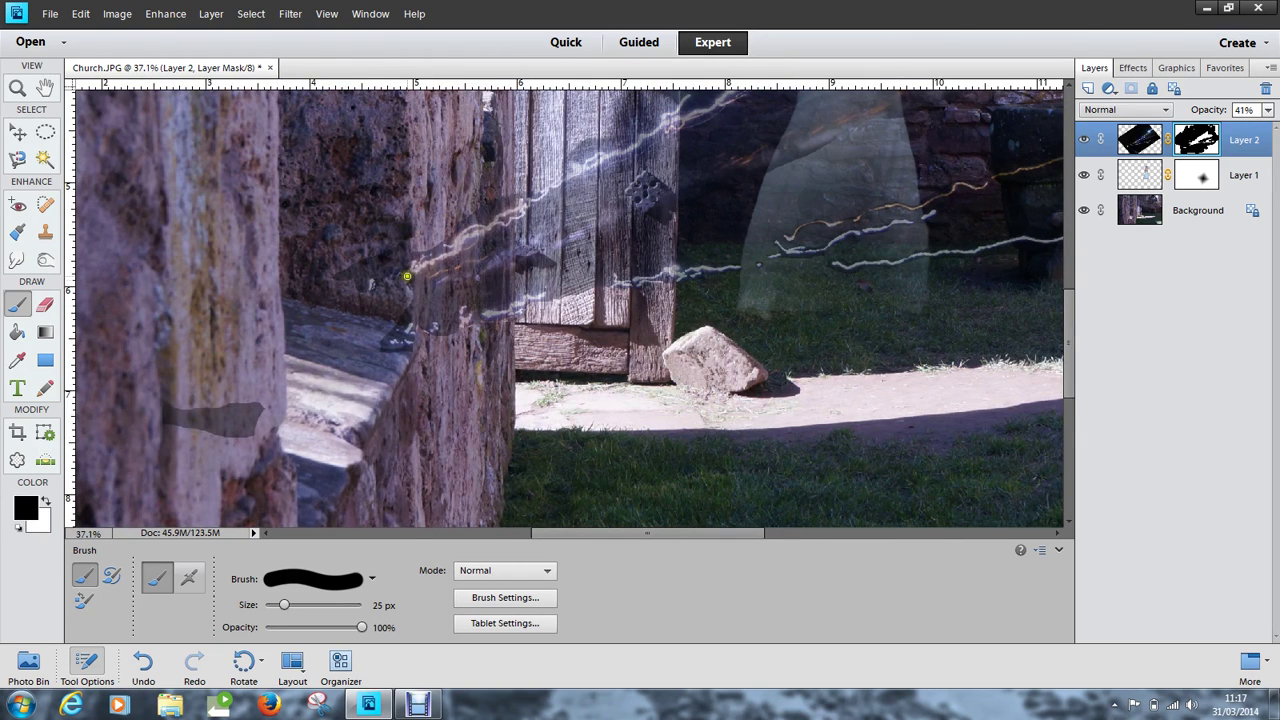
mouse_move(407, 276)
mouse_down()
mouse_move(407, 315)
mouse_move(439, 315)
mouse_move(425, 319)
mouse_move(431, 285)
mouse_up()
scroll(454, 358, down, 1)
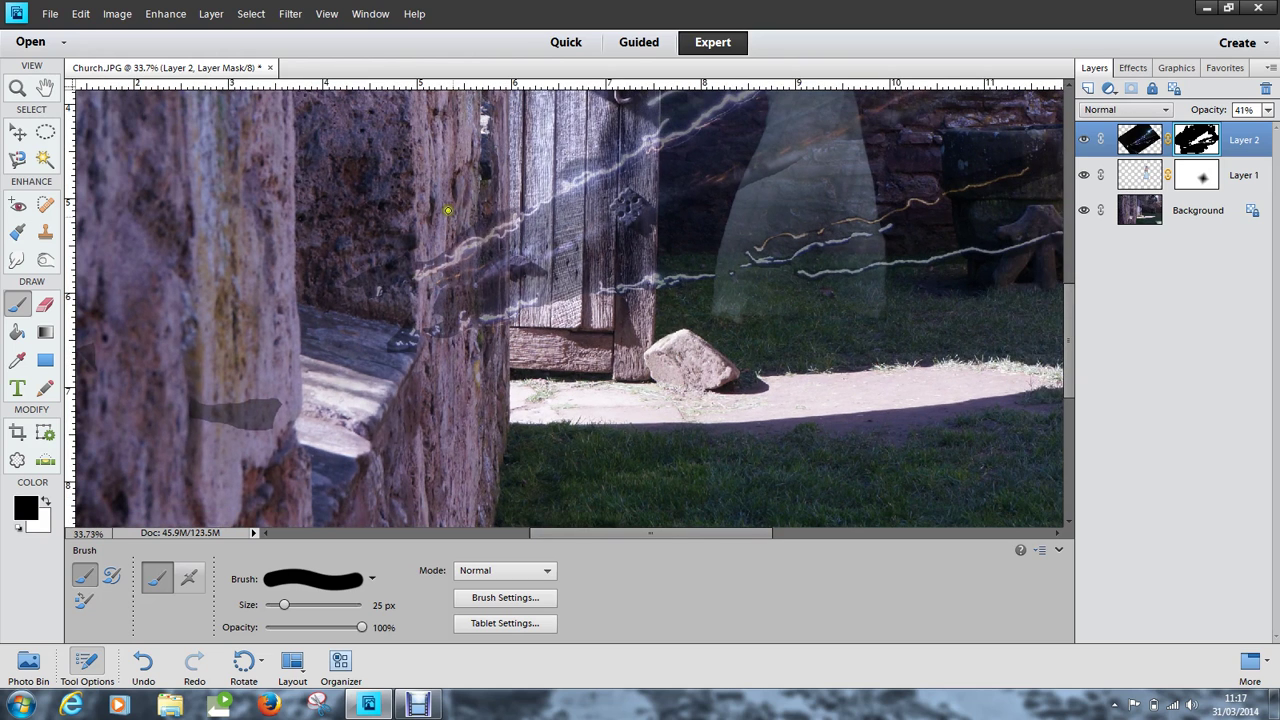
mouse_move(498, 216)
mouse_down()
mouse_move(508, 208)
mouse_move(416, 266)
mouse_move(436, 246)
mouse_move(448, 338)
mouse_move(455, 324)
mouse_move(440, 337)
mouse_up()
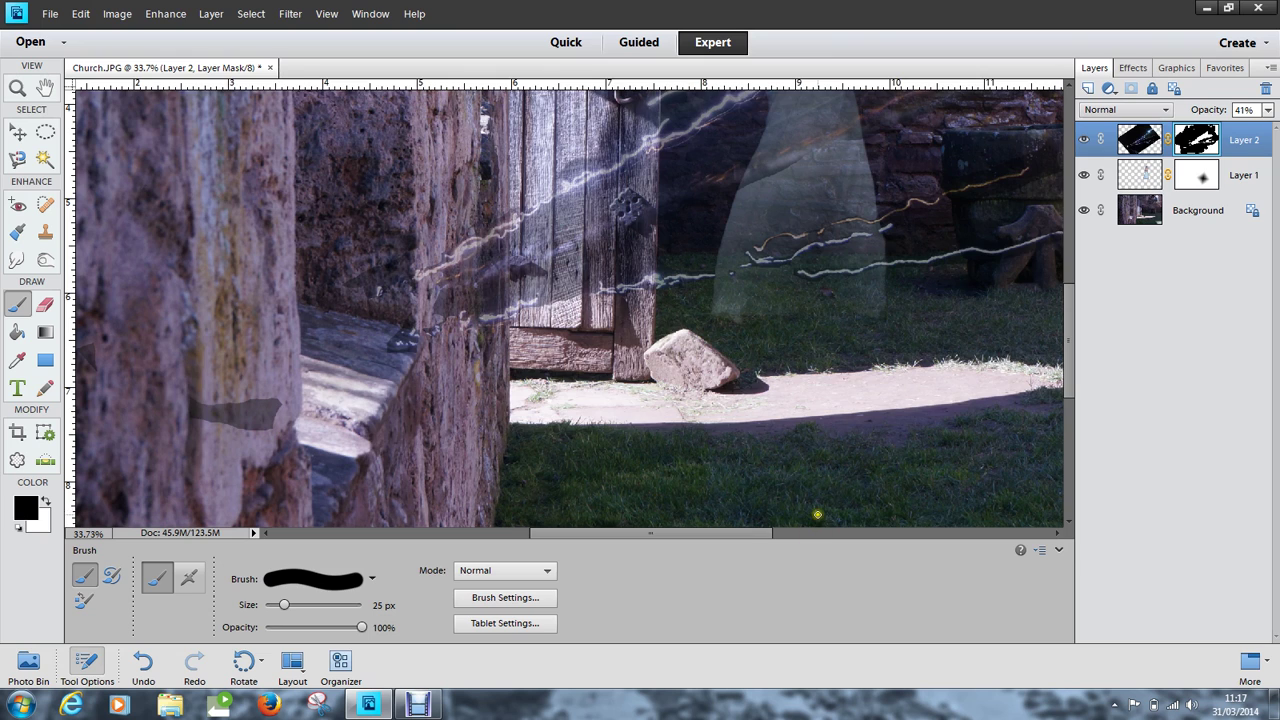
scroll(817, 514, down, 5)
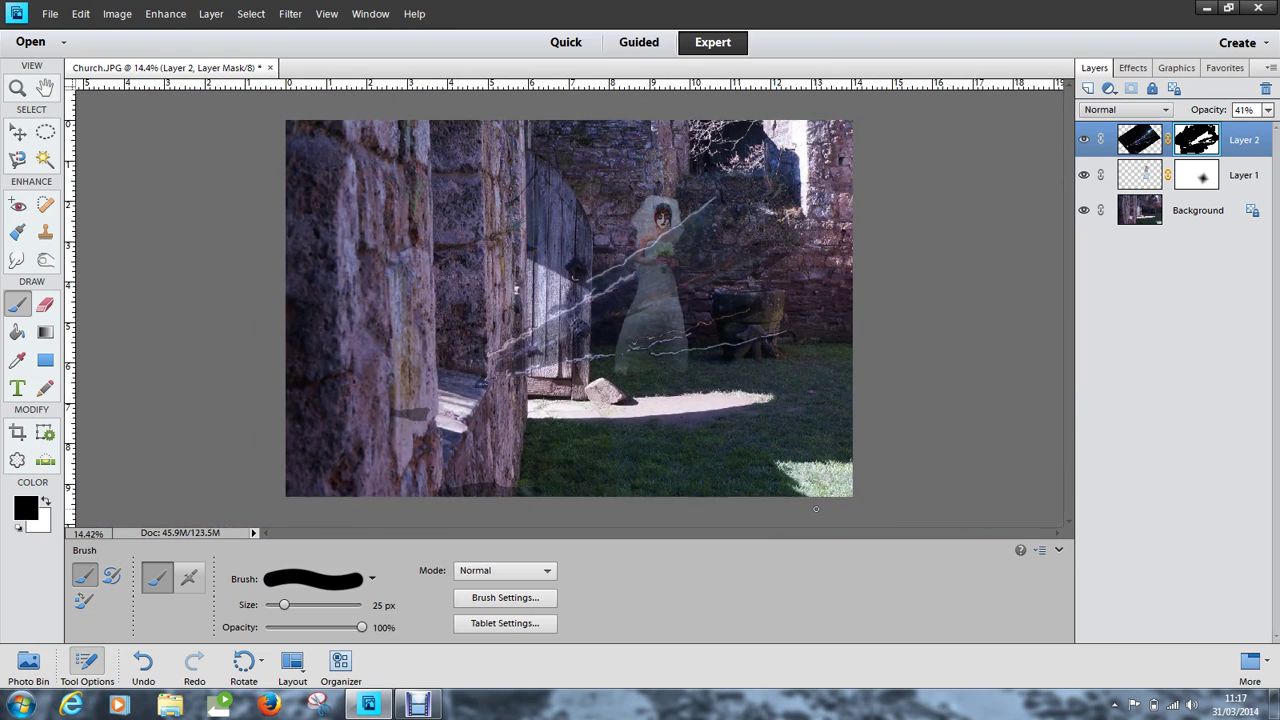